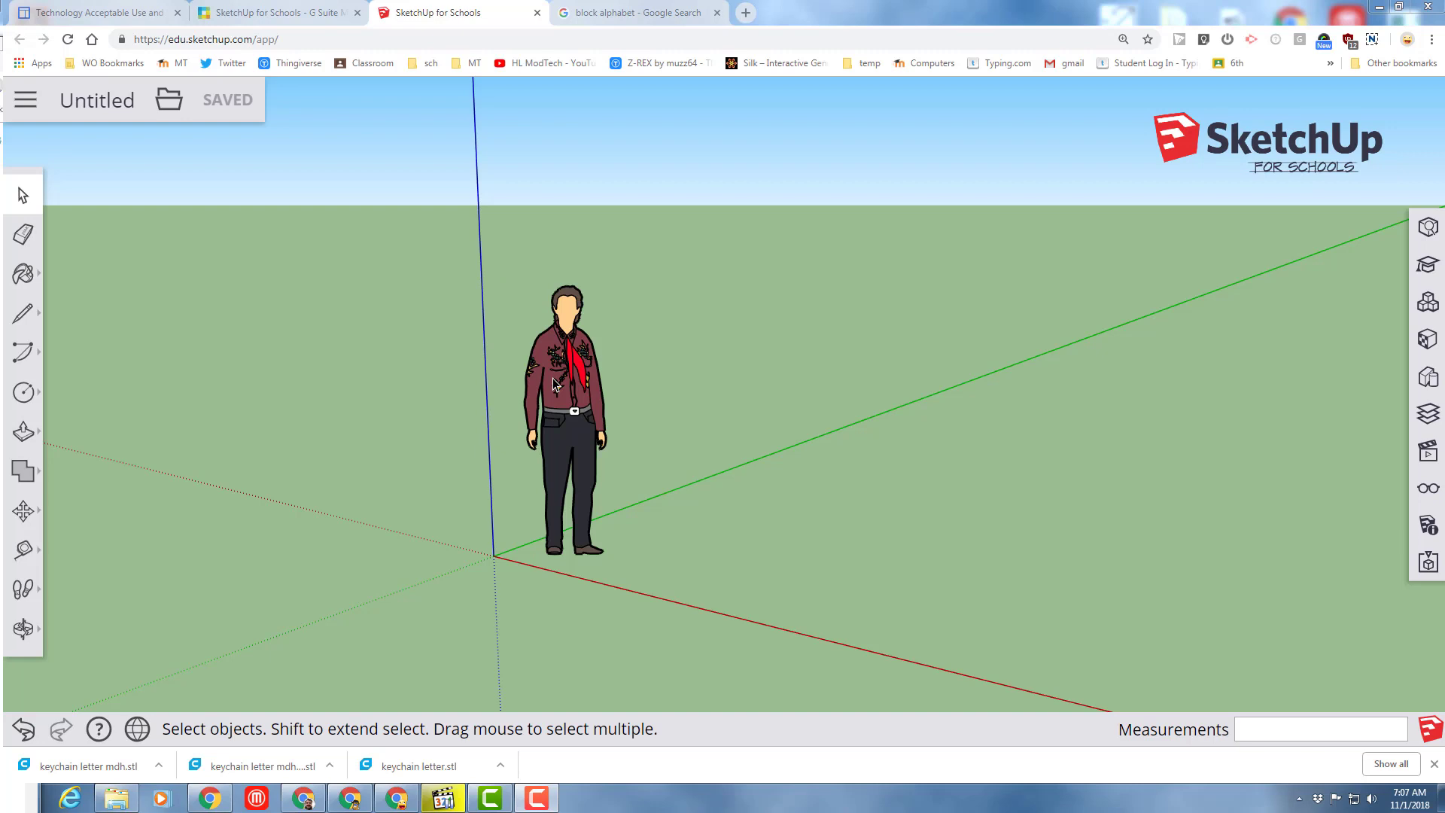
# Step: Start a new untitled model from the Simple Template - Millimeters
pyautogui.click(25, 100)
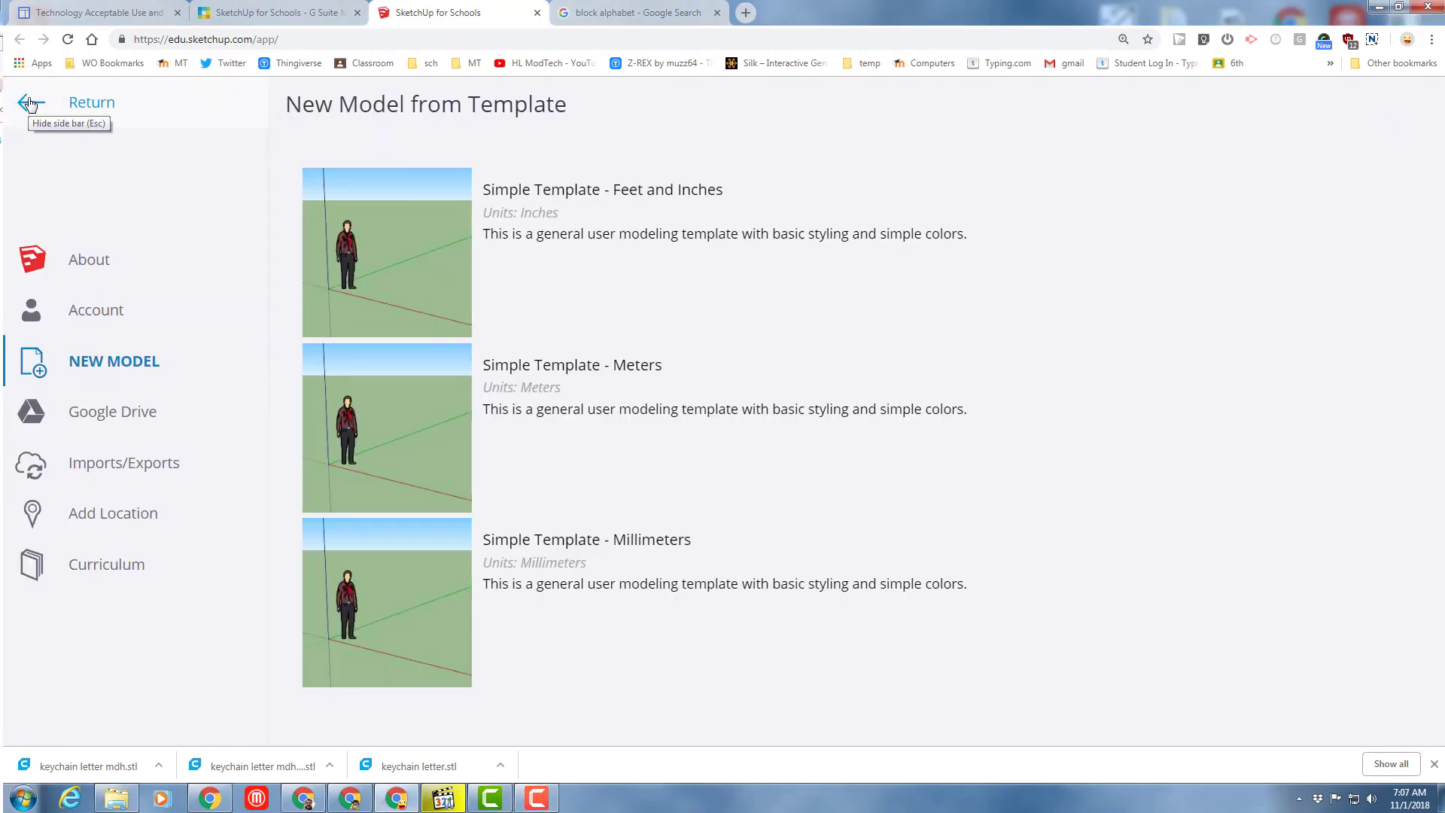
pyautogui.click(564, 587)
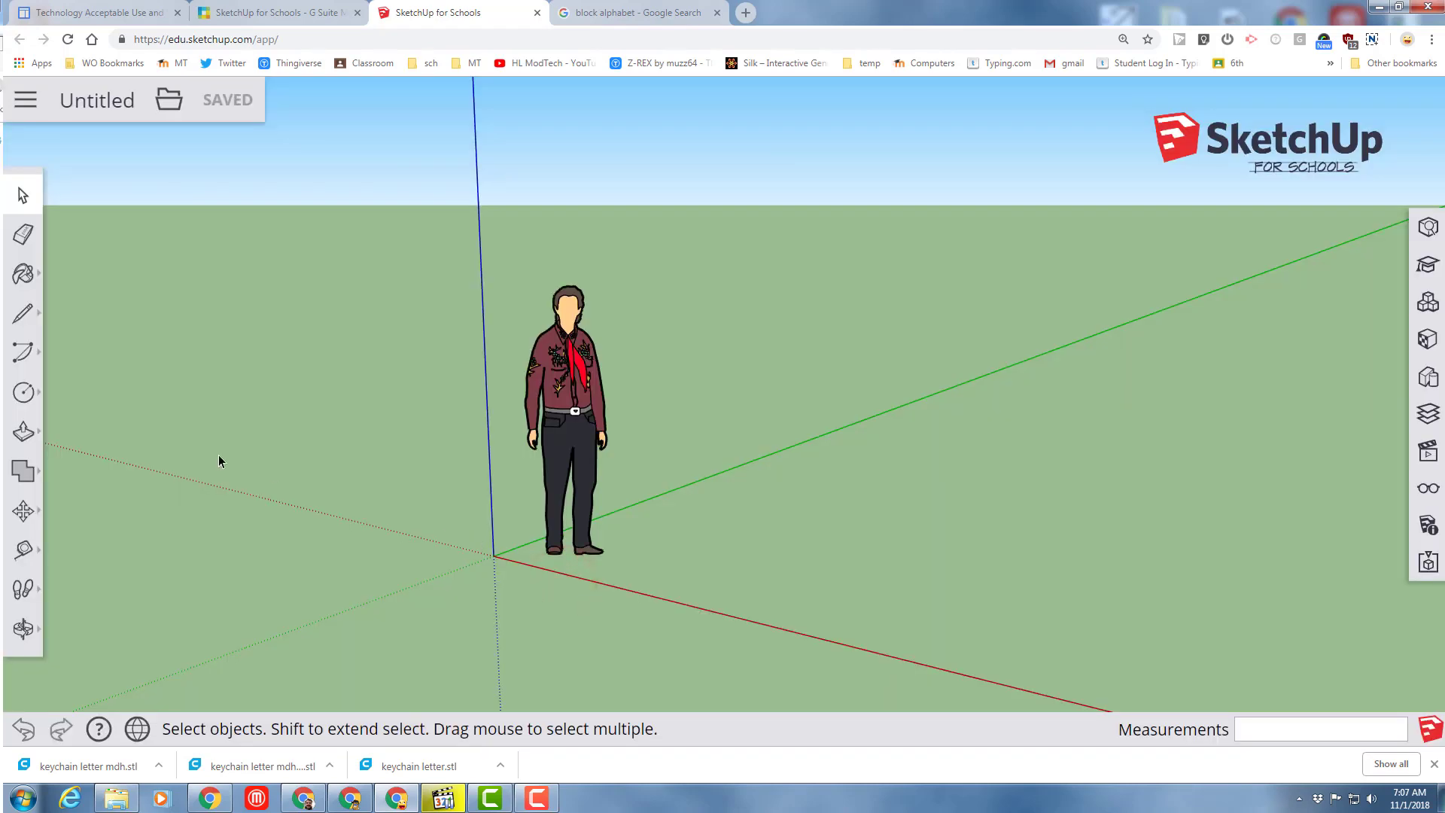
# Step: Delete the scale figure and draw a 70 × 70 mm rectangle from the origin
pyautogui.click(592, 430)
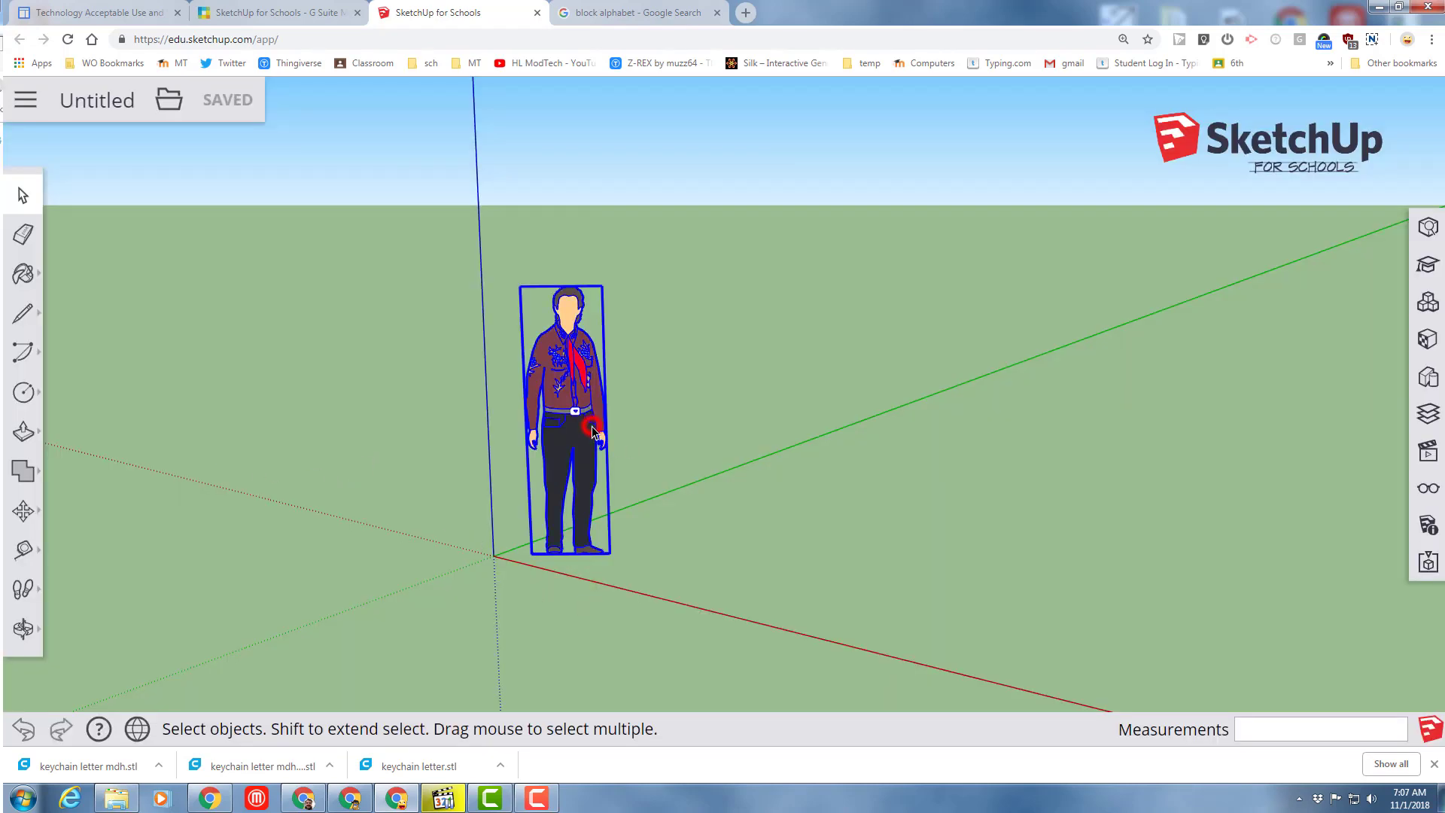
pyautogui.press('Delete')
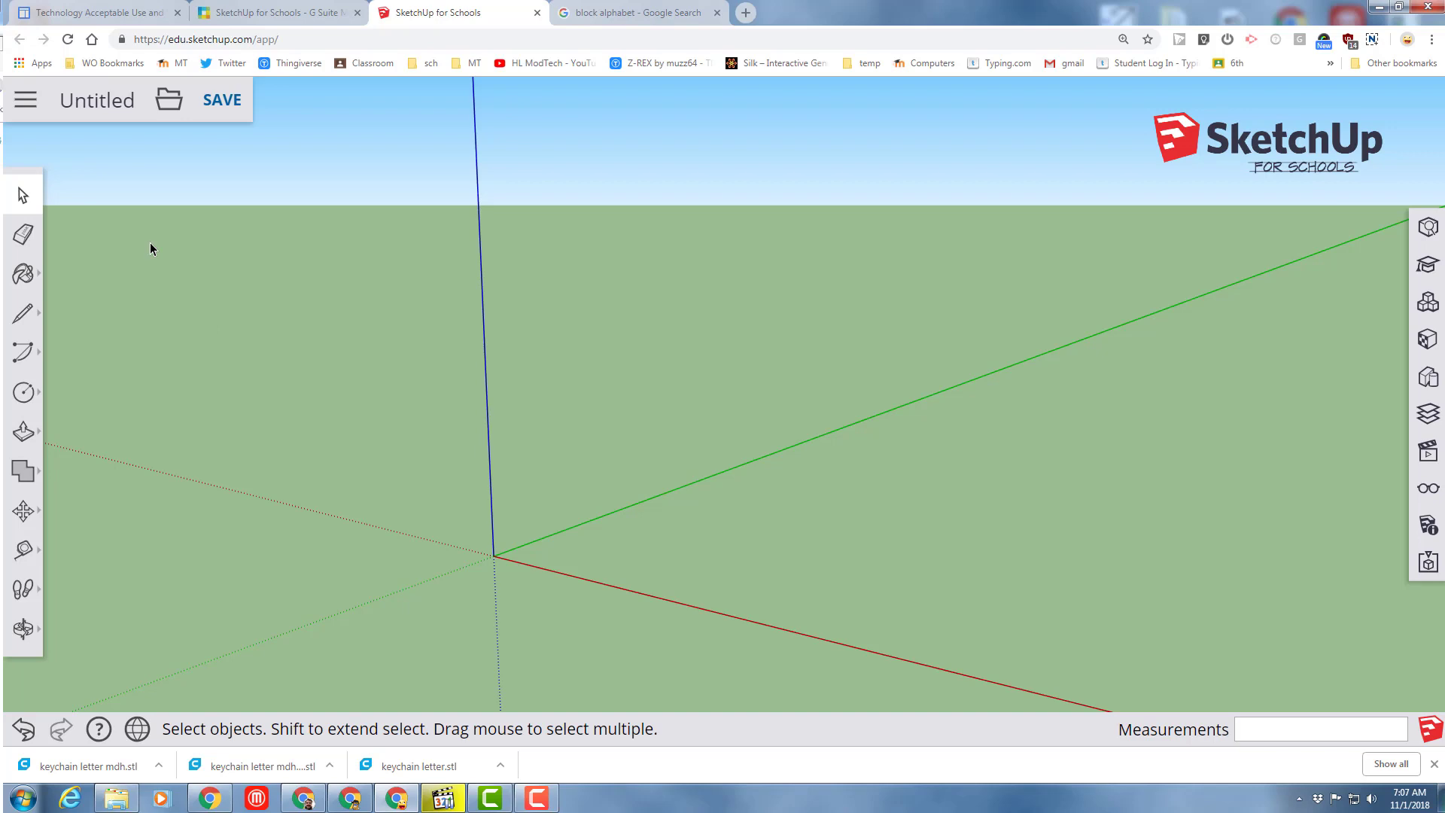
pyautogui.click(24, 391)
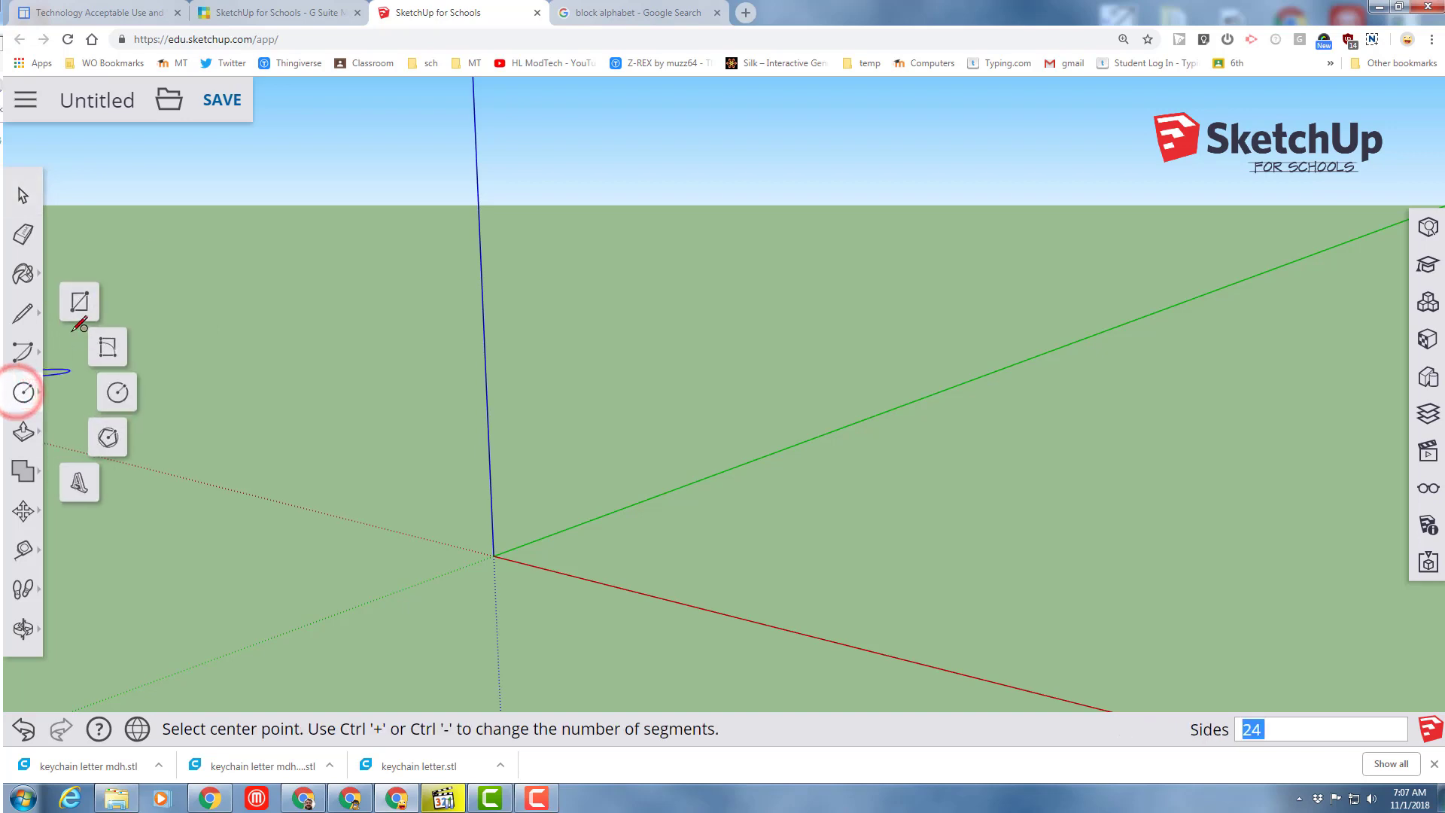
pyautogui.click(78, 303)
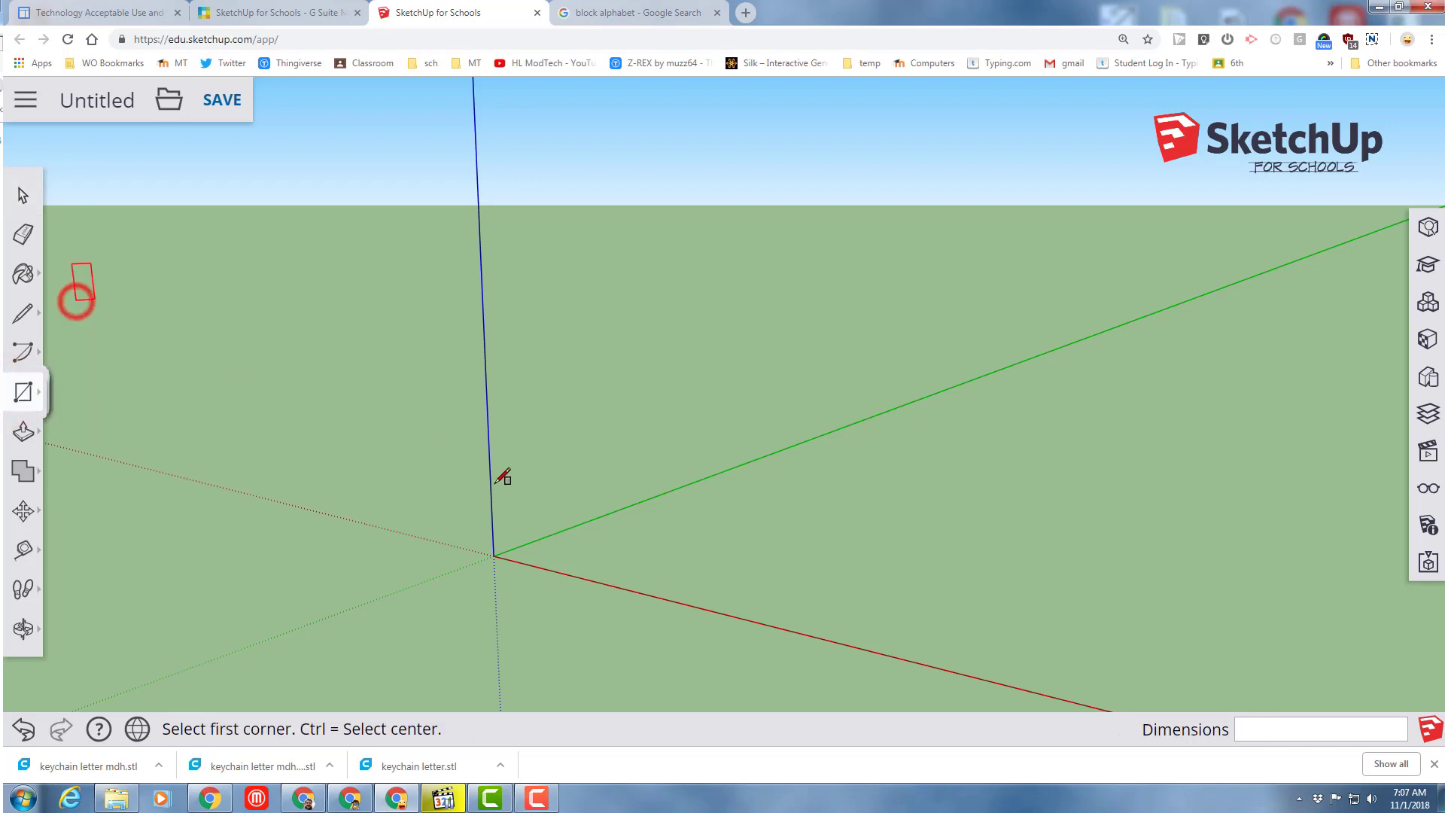
pyautogui.click(494, 555)
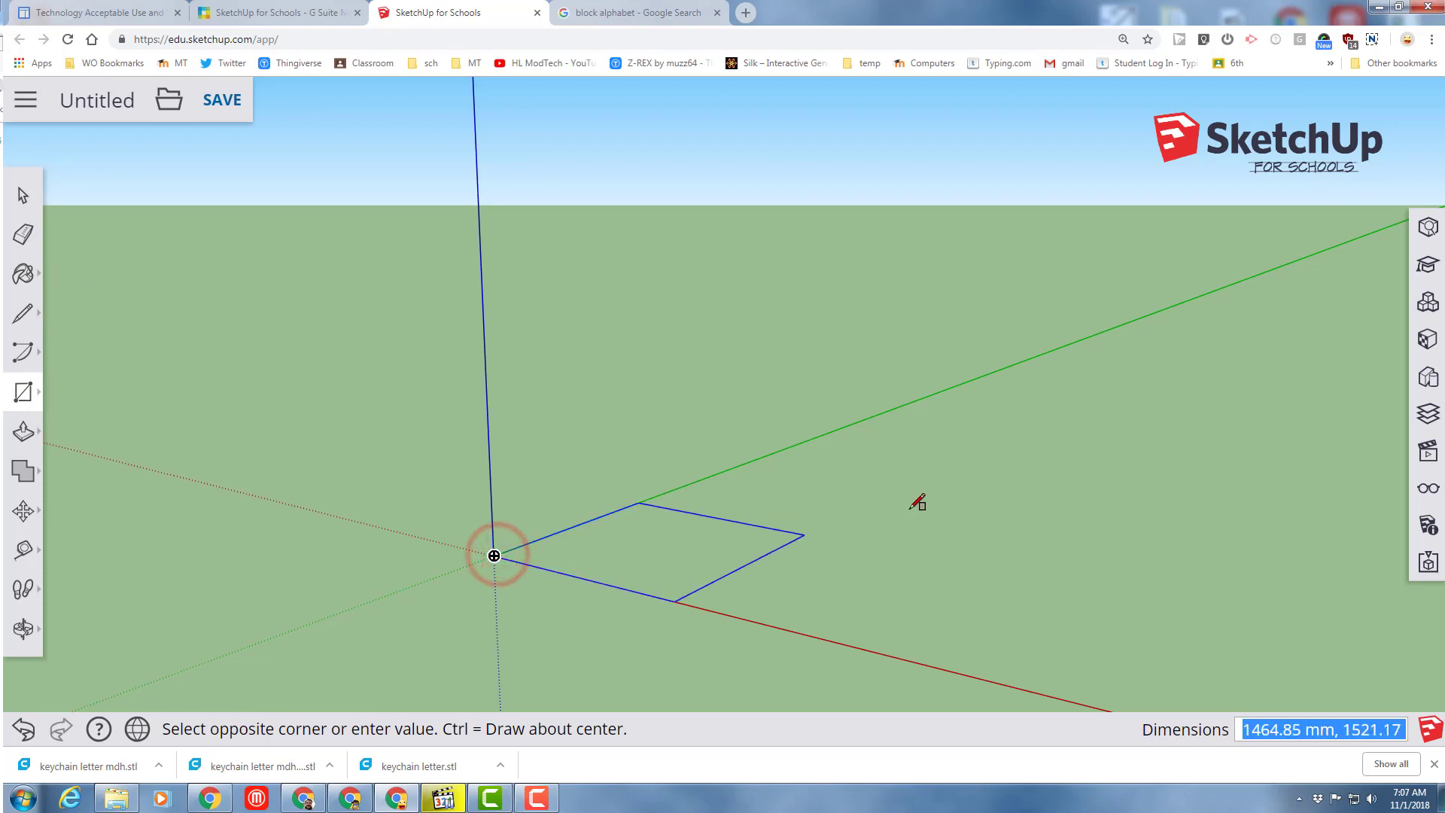
pyautogui.write('70,70')
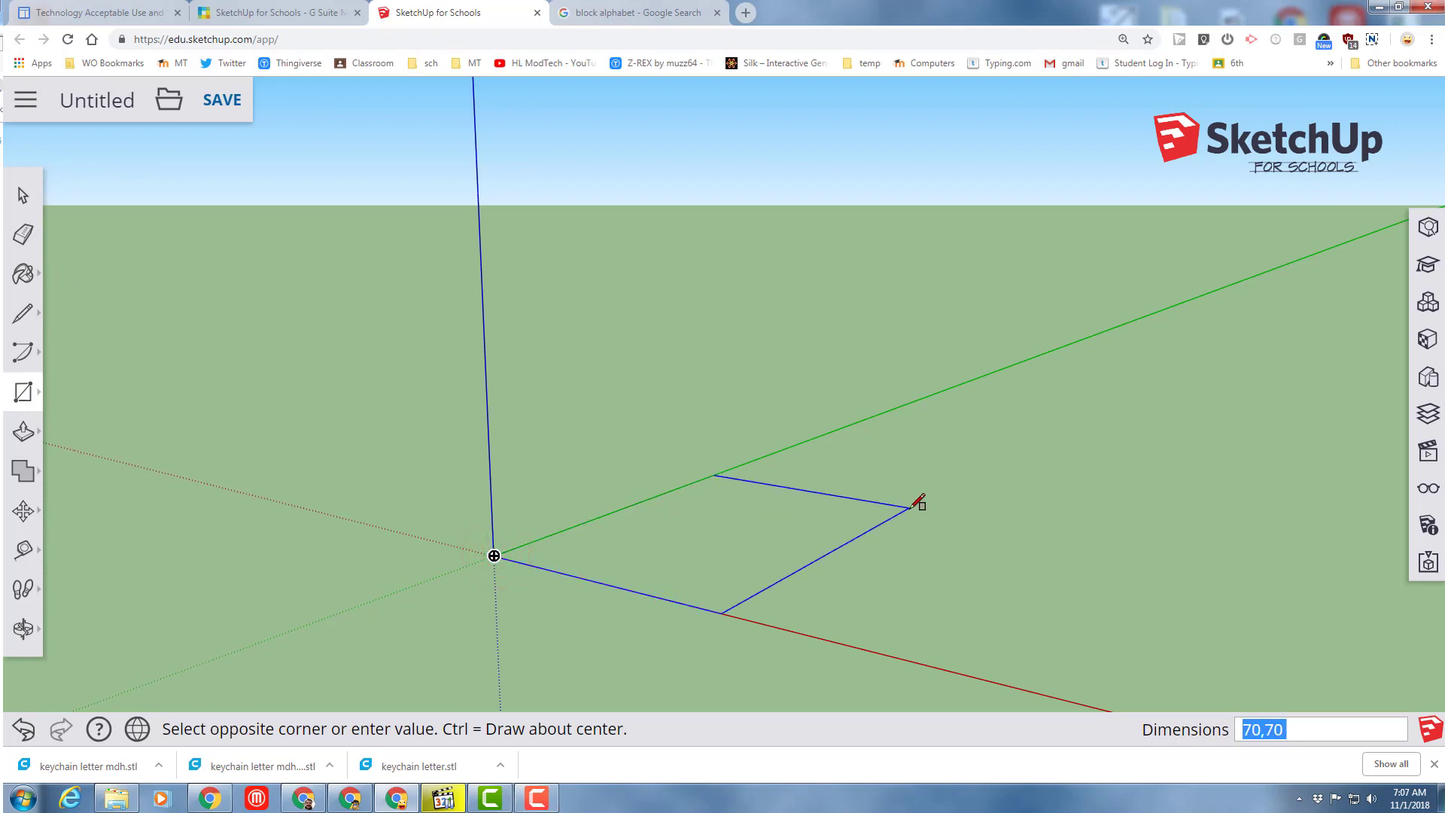
pyautogui.press('Return')
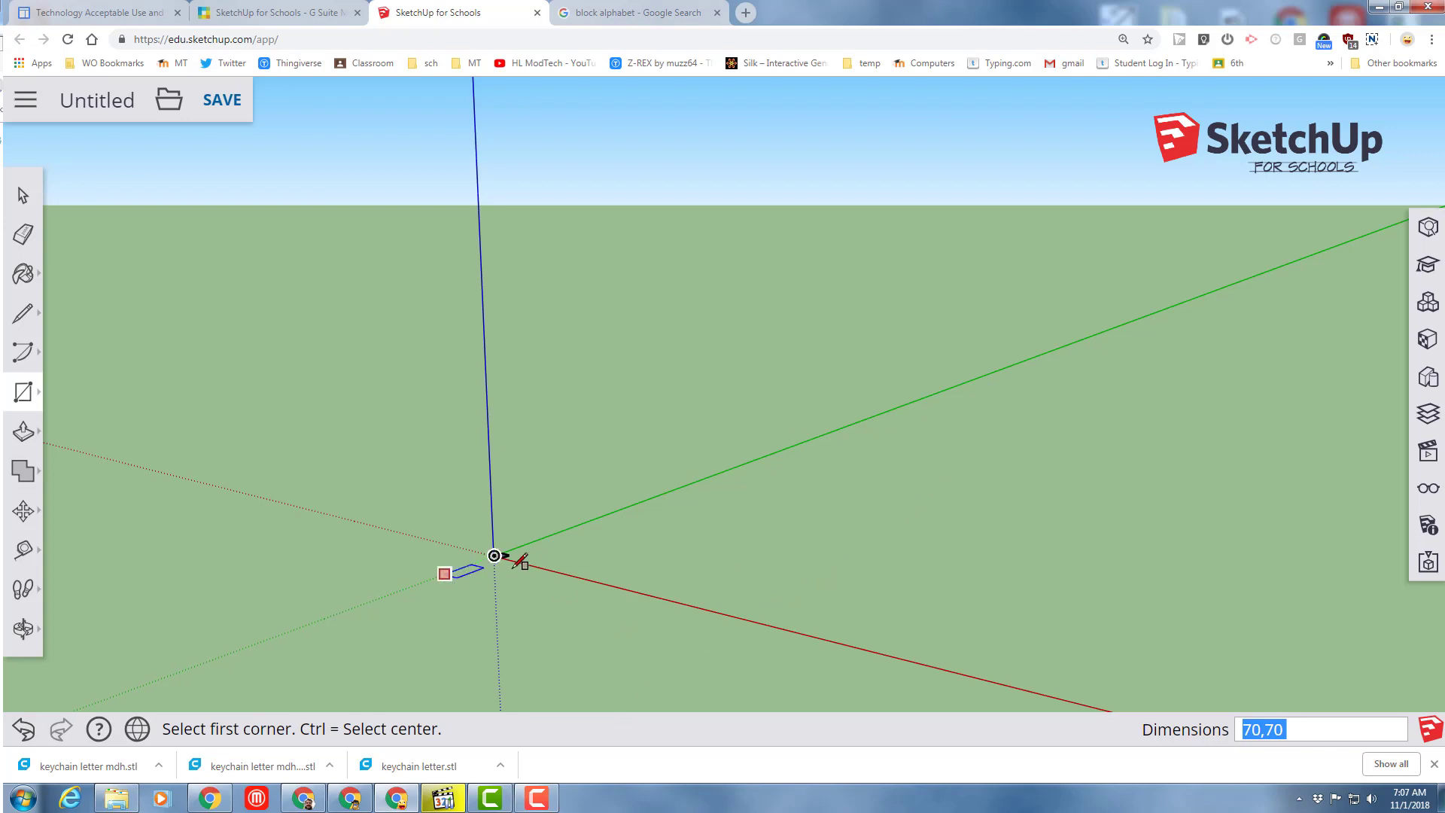
# Step: Zoom extents and orbit to look down onto the square
pyautogui.click(23, 628)
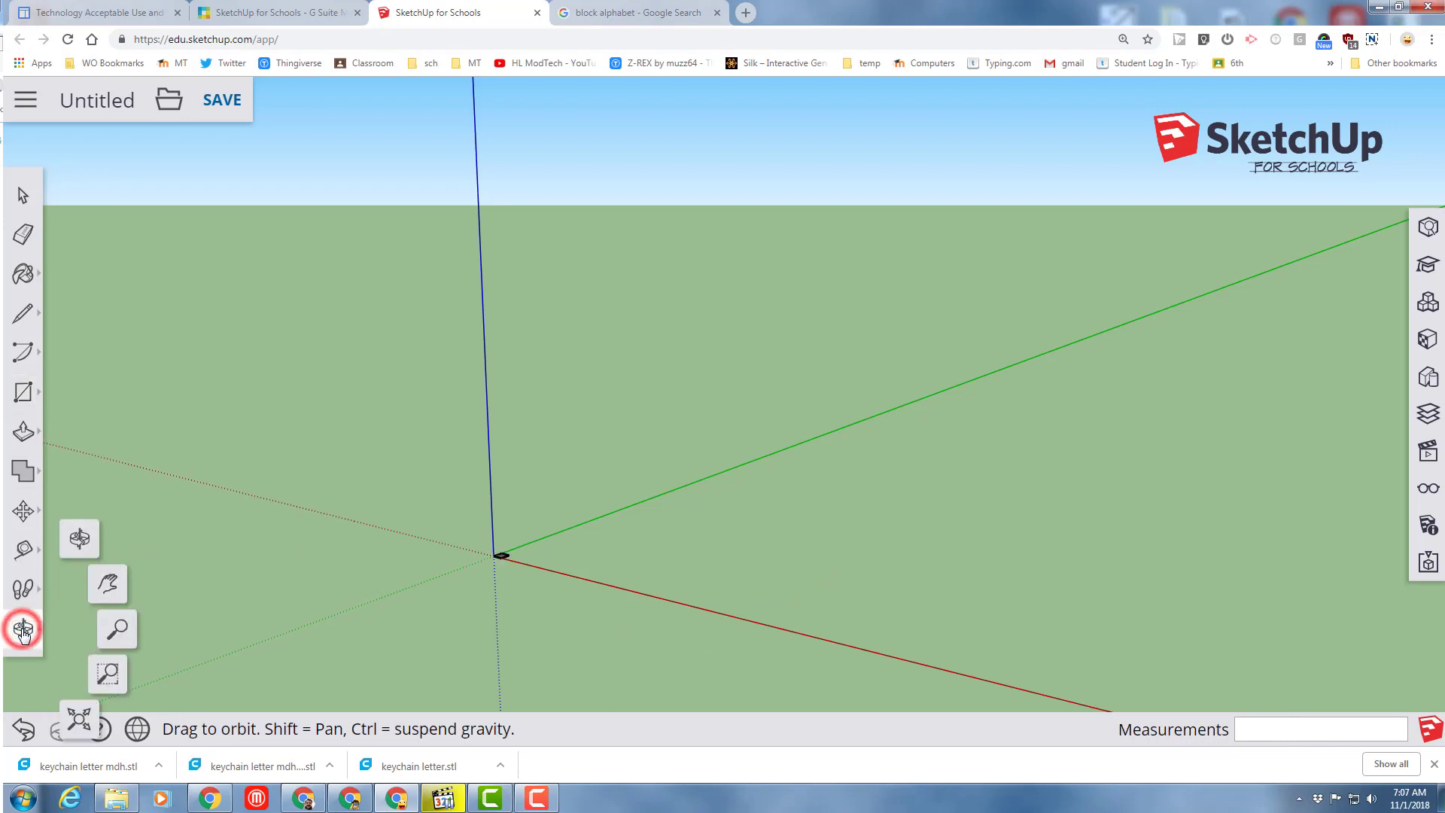
pyautogui.click(79, 718)
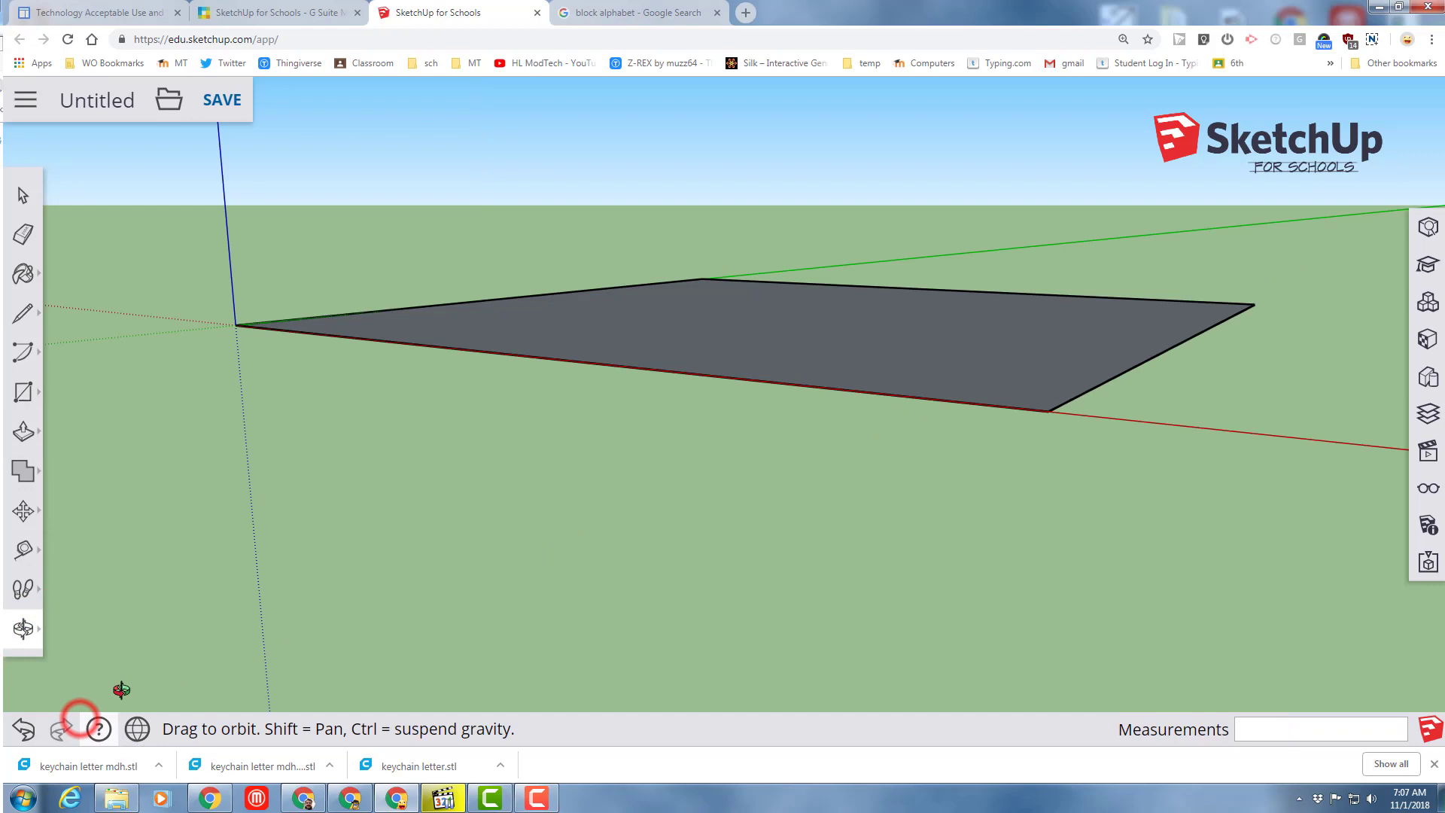
pyautogui.moveTo(541, 165); pyautogui.dragTo(549, 161)
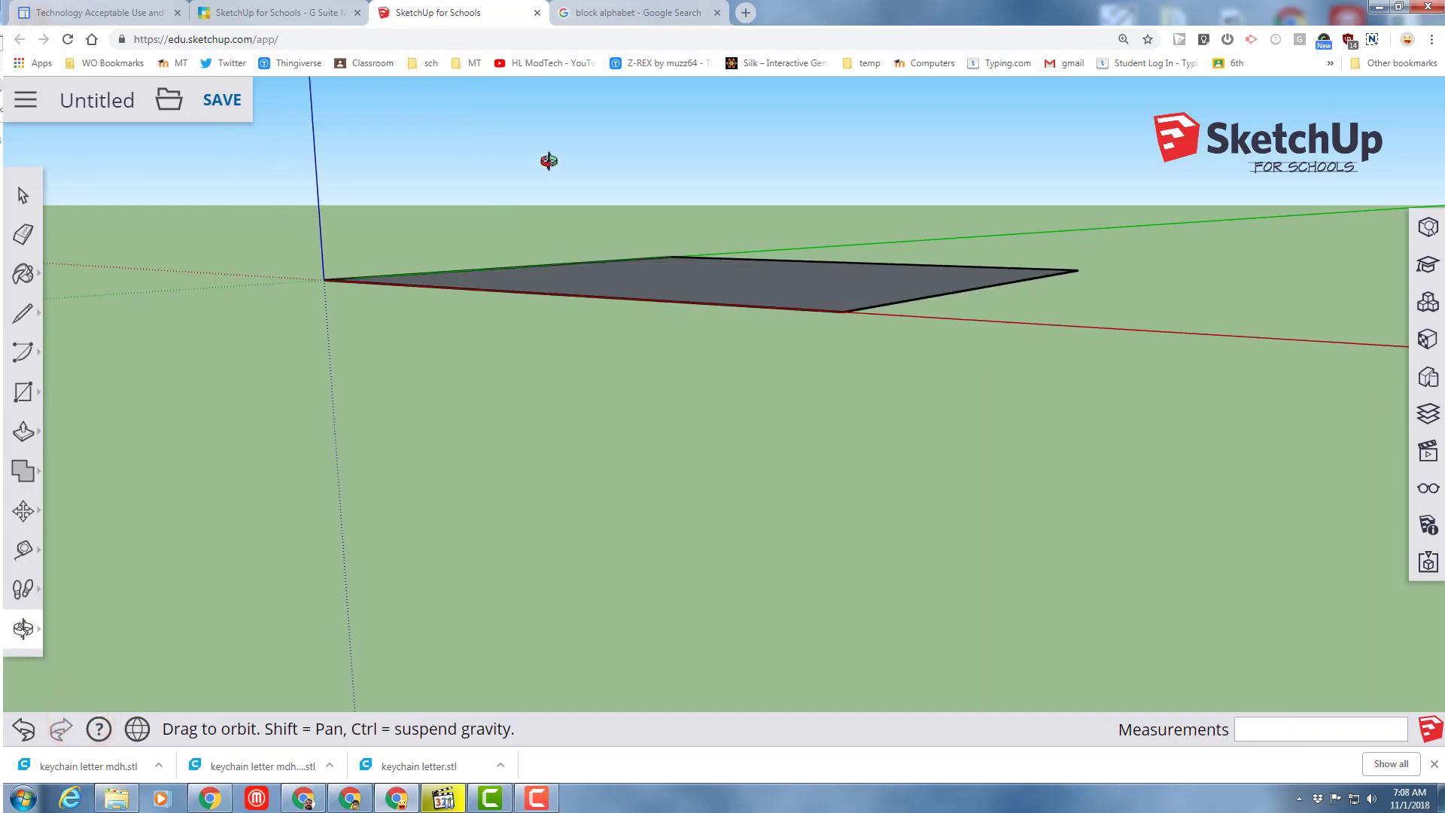
pyautogui.moveTo(449, 152); pyautogui.dragTo(670, 338)
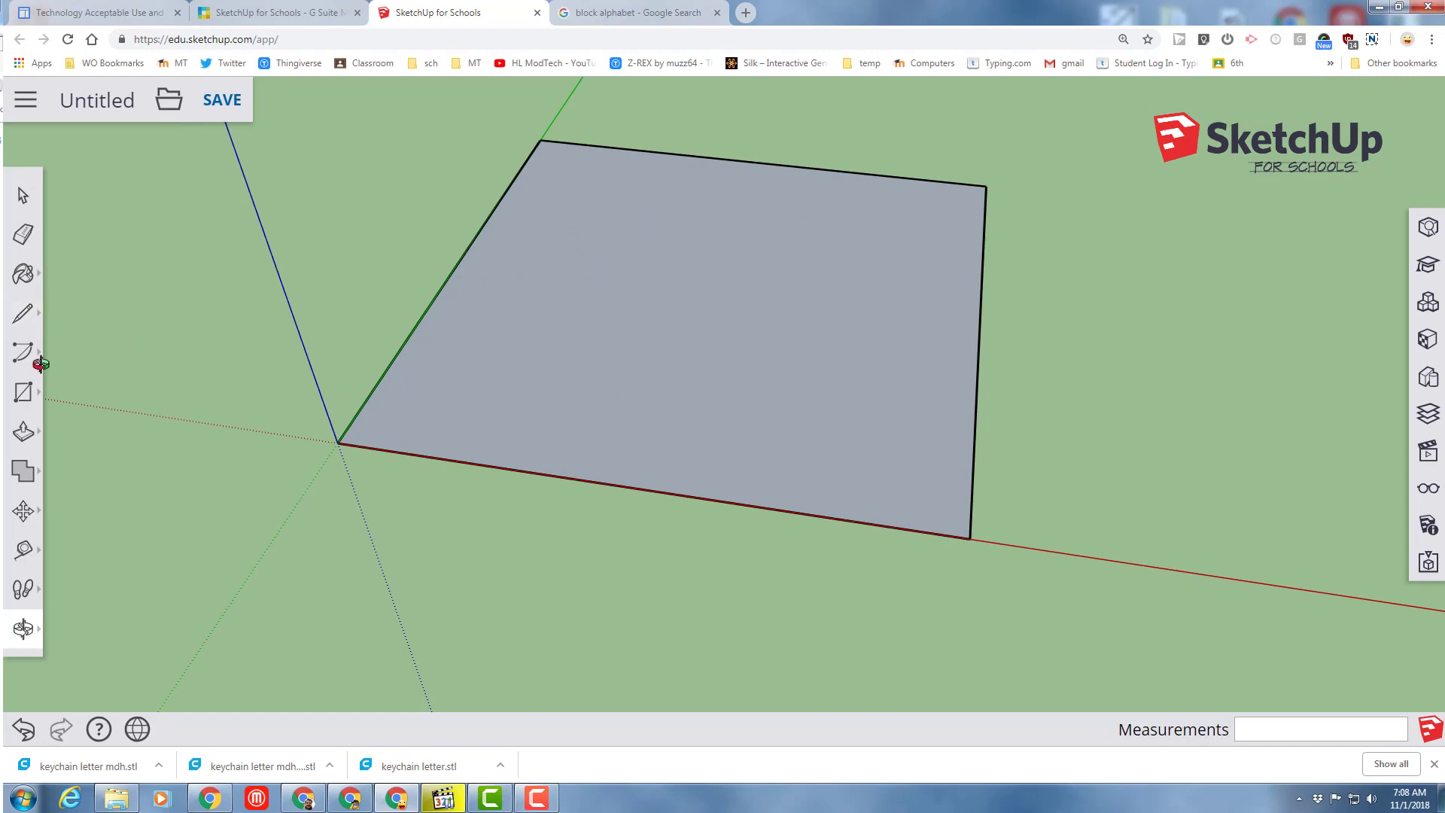
# Step: Draw the left outline of the 1, its flag, stem and base, from back to front edge
pyautogui.click(23, 312)
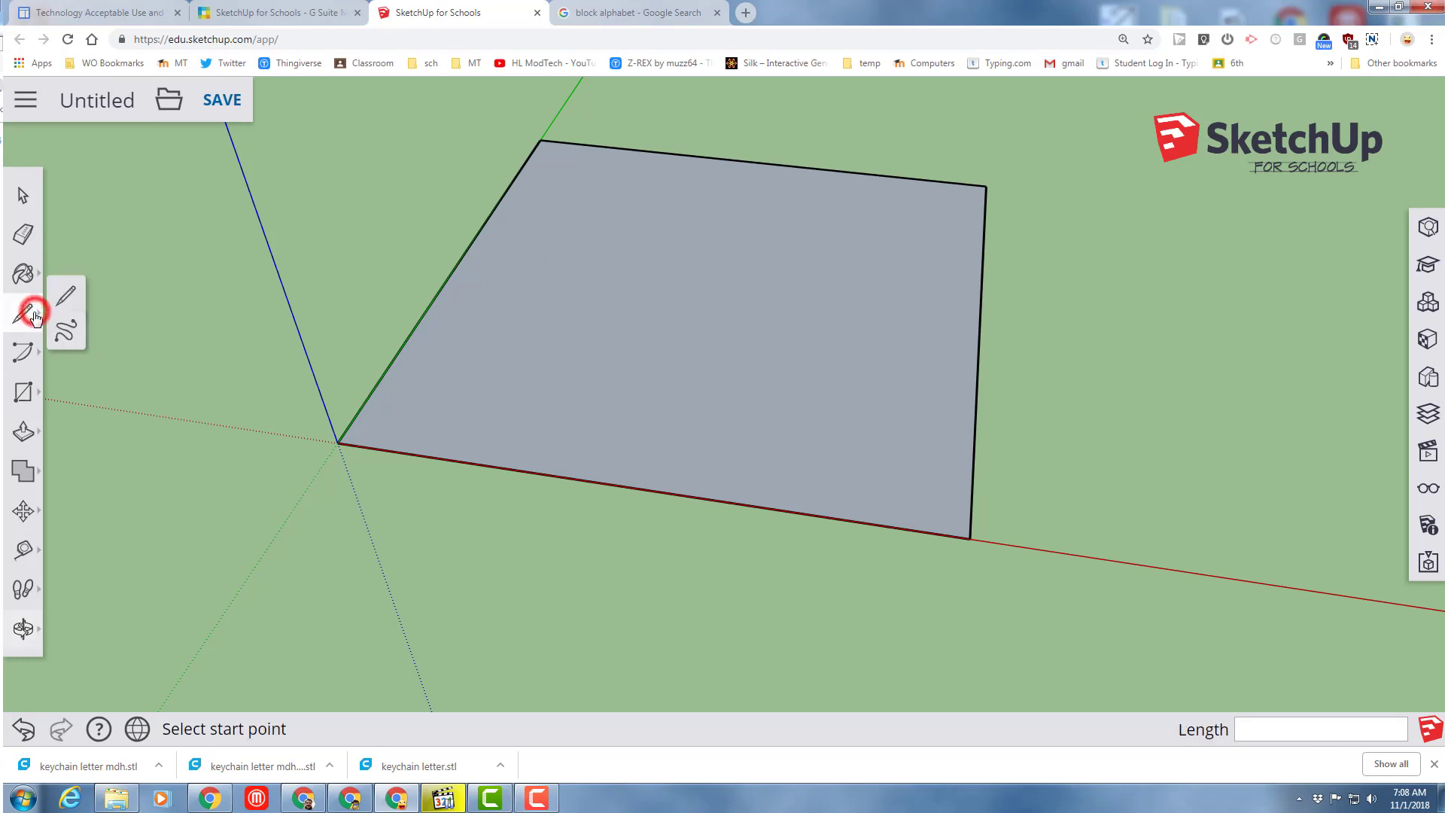
pyautogui.click(79, 292)
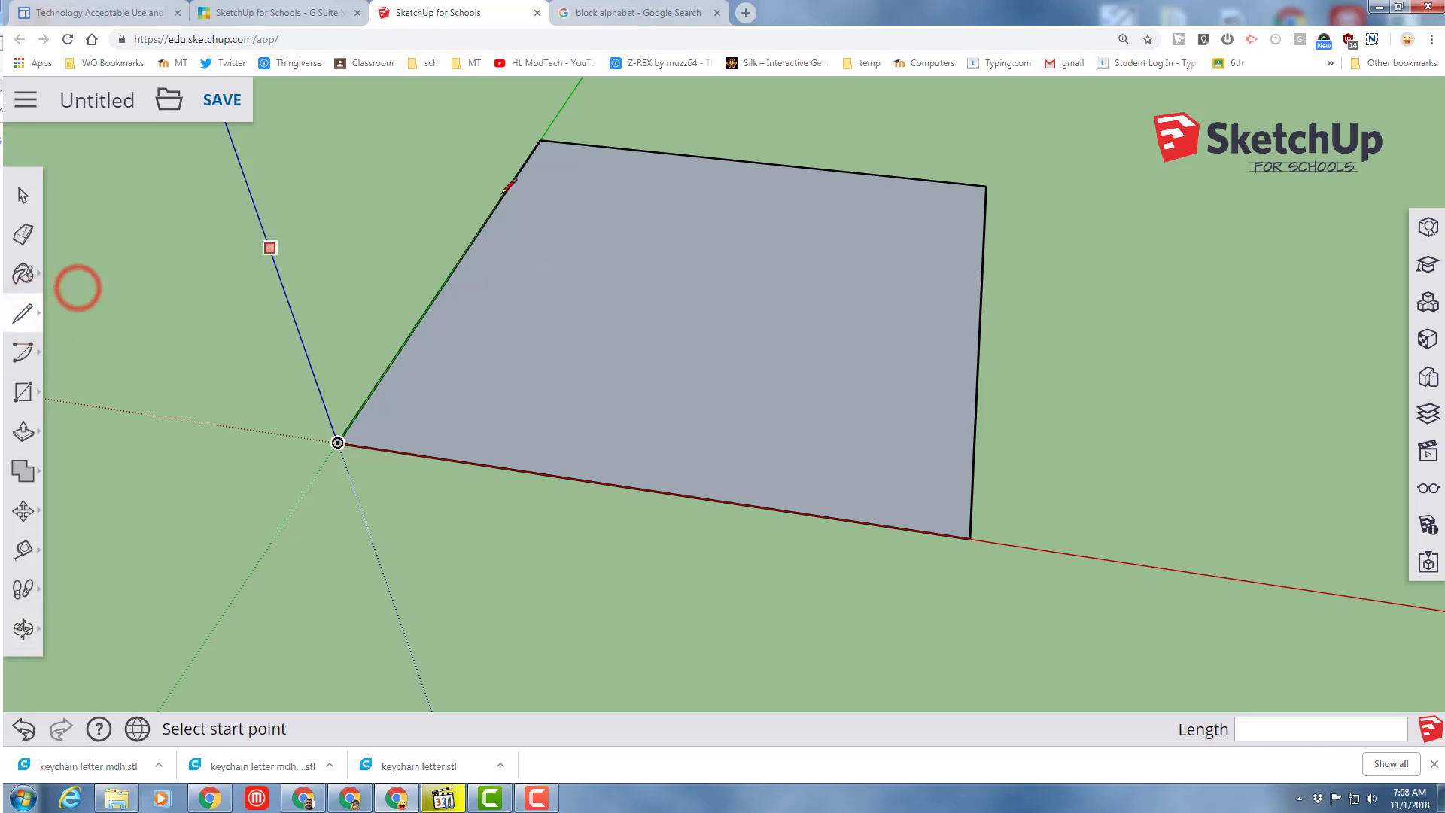
pyautogui.click(701, 156)
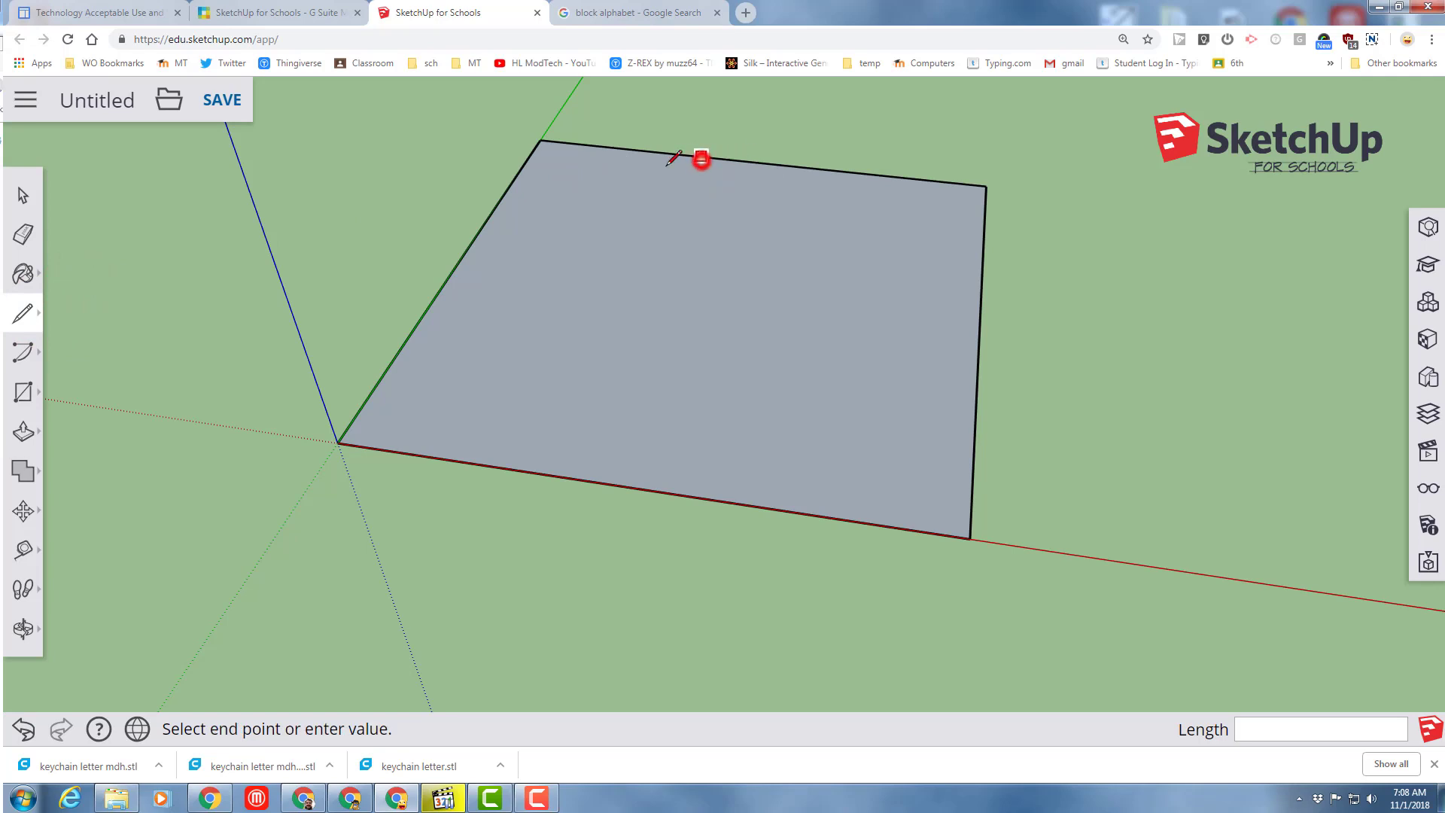
pyautogui.click(580, 208)
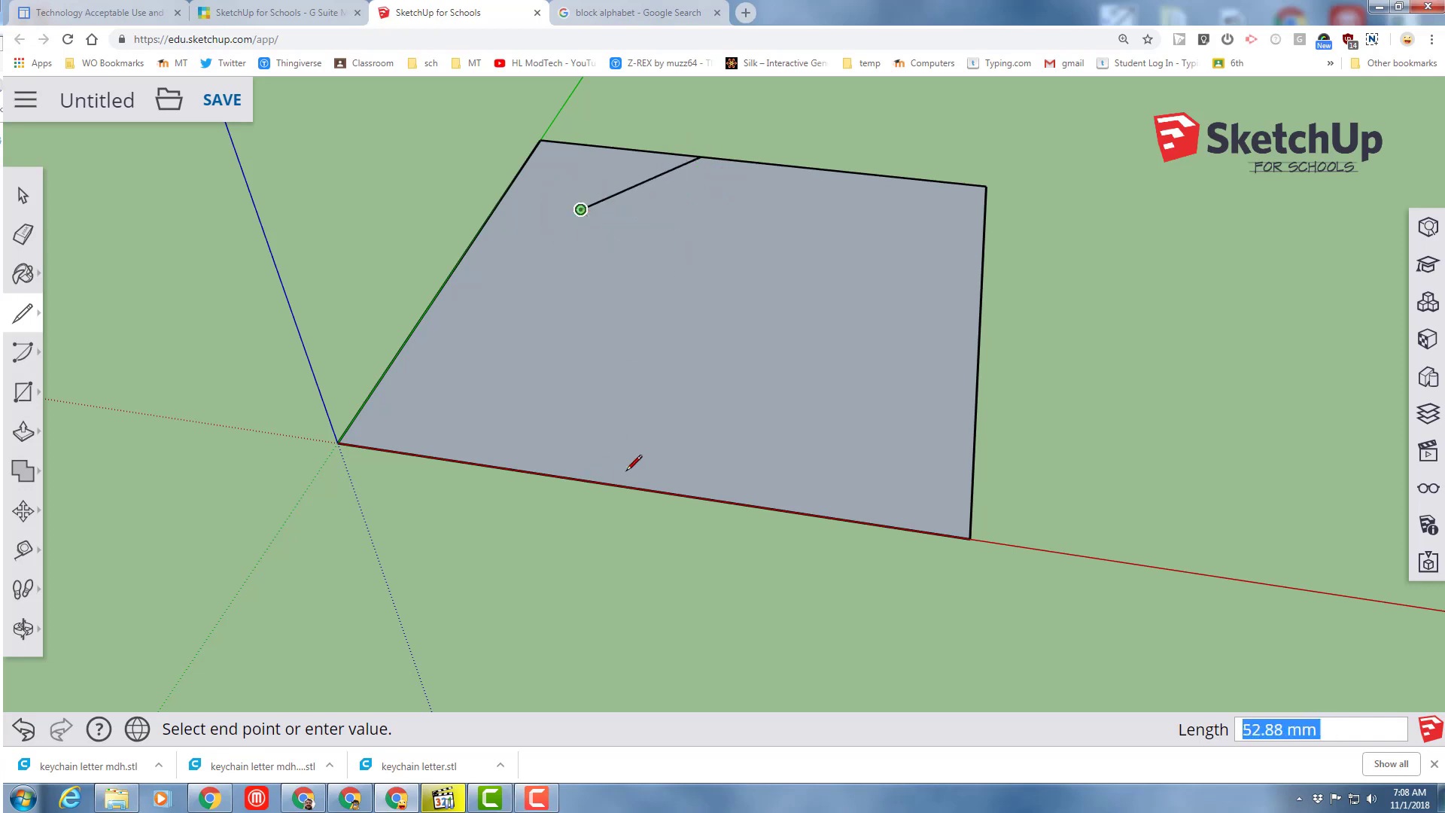
pyautogui.click(673, 219)
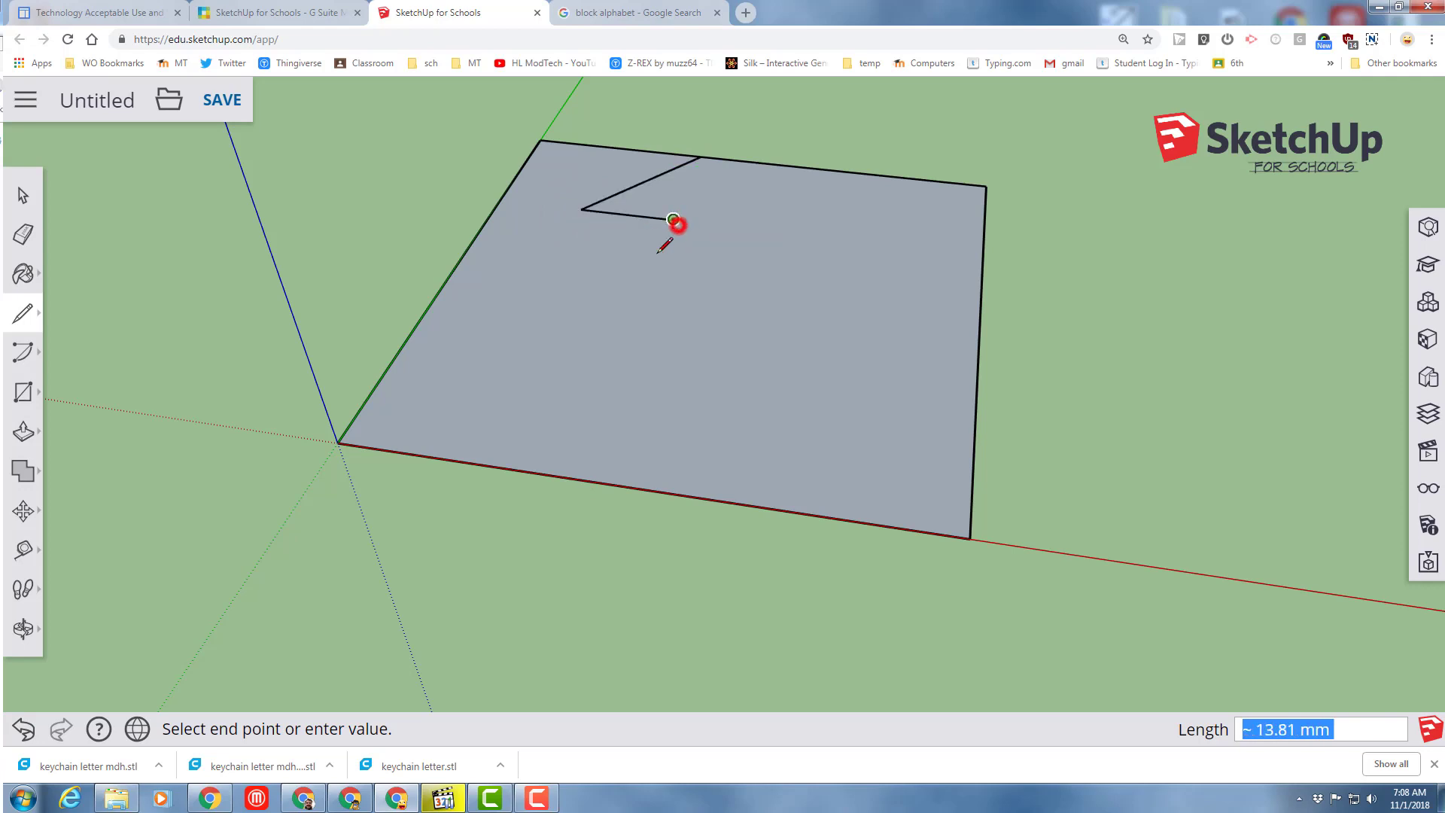
pyautogui.click(605, 380)
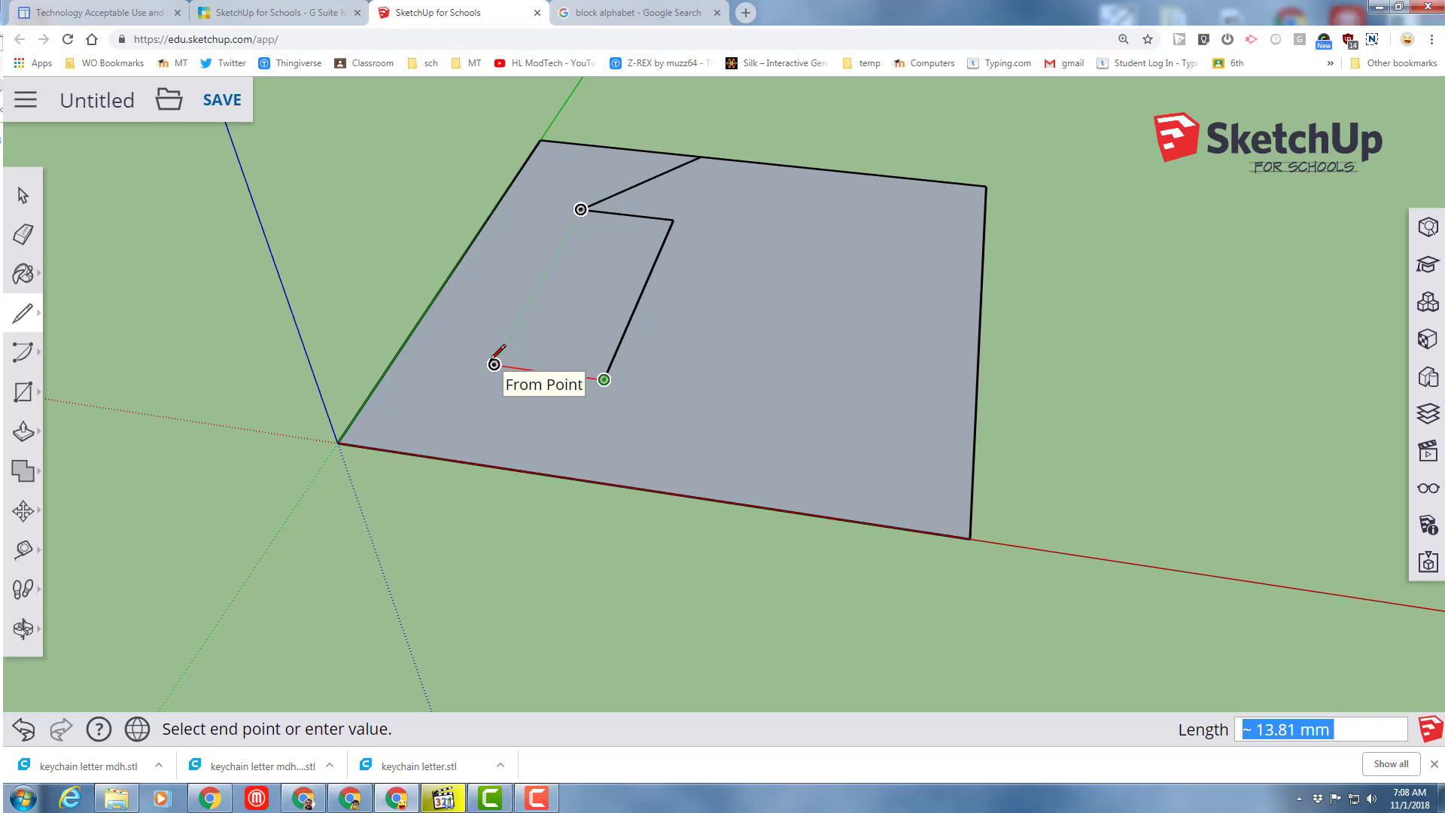
pyautogui.click(493, 364)
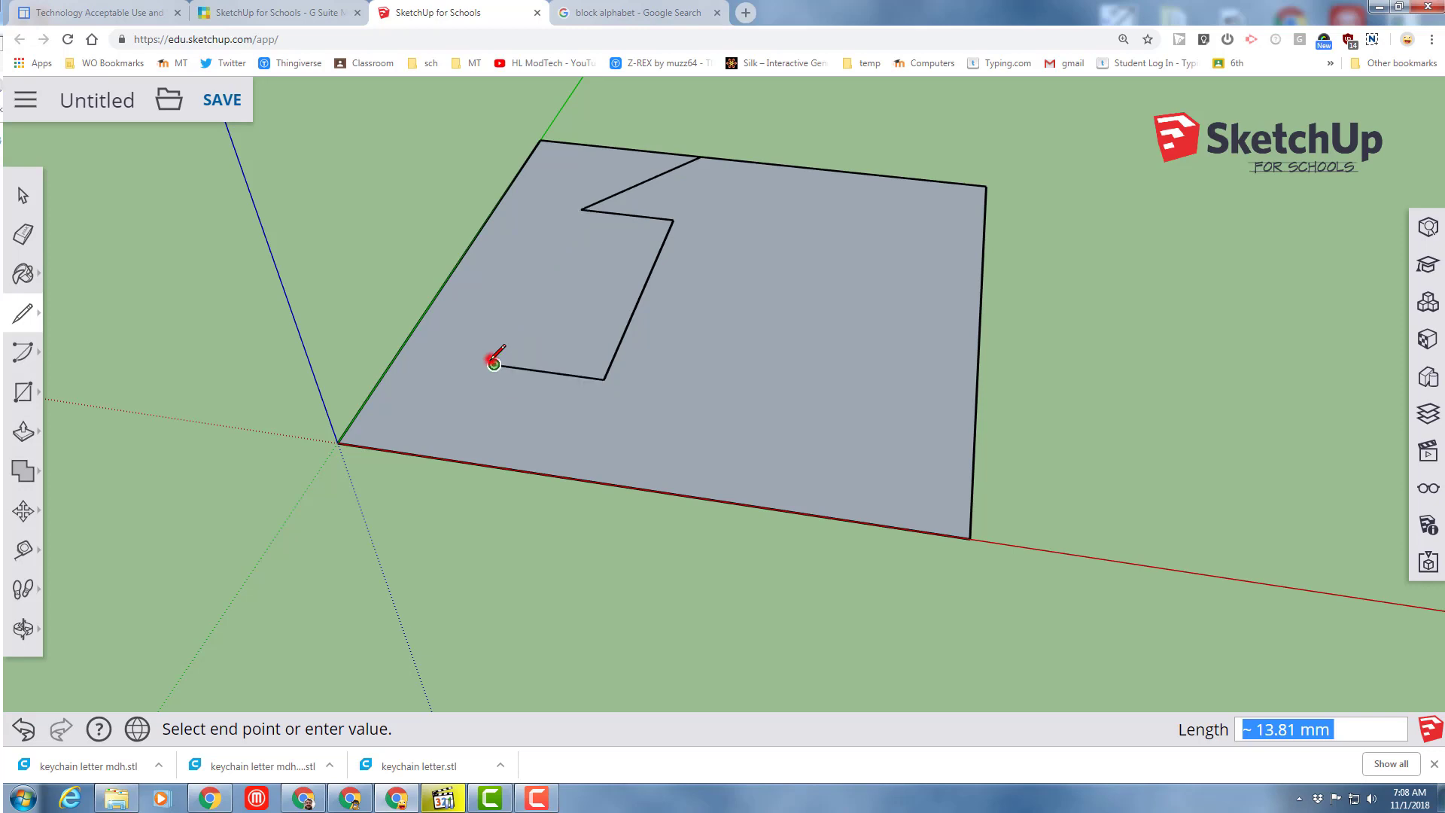
pyautogui.click(442, 457)
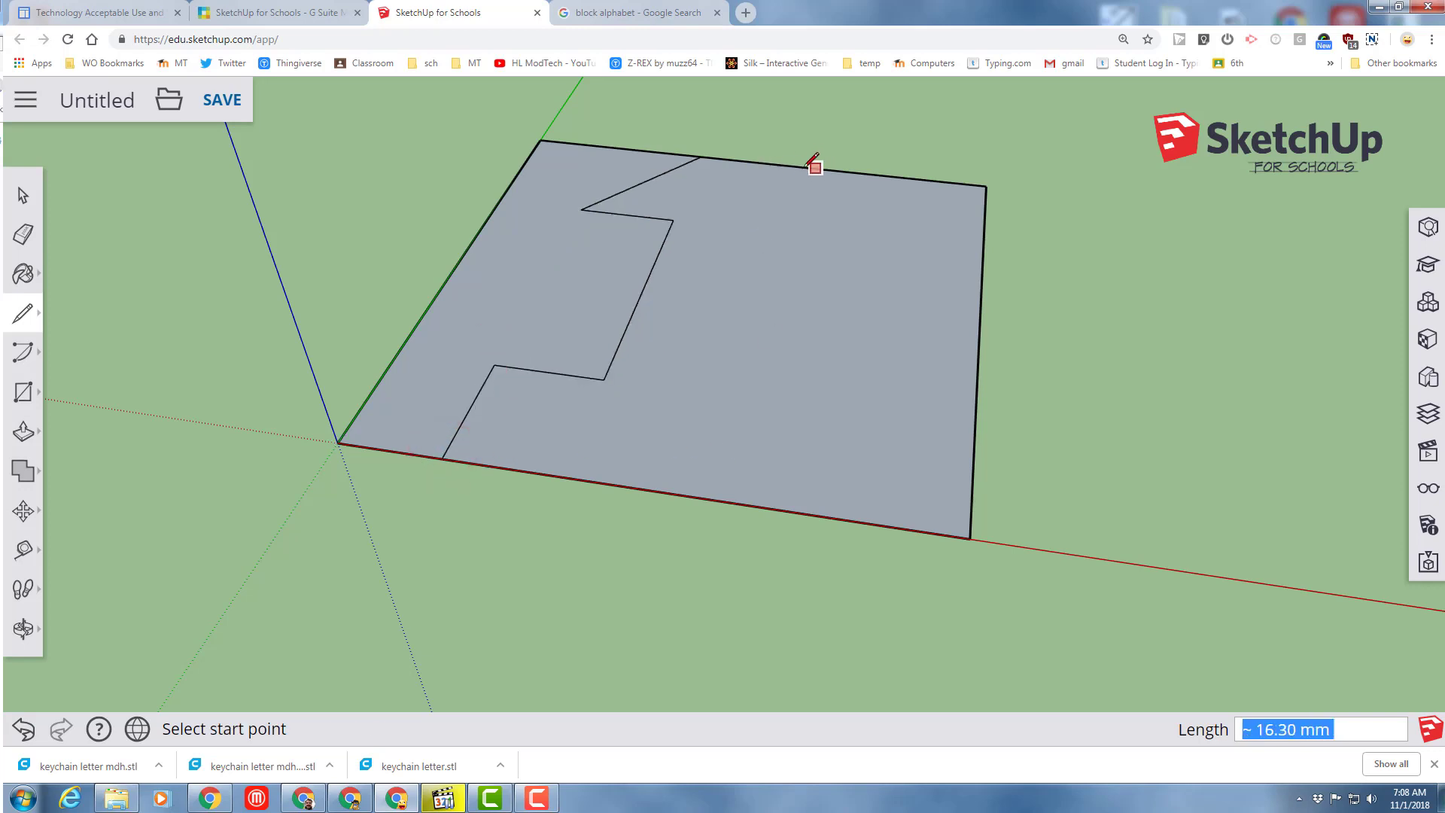
# Step: Draw the right outline of the 1's stem and base from back to front edge
pyautogui.click(788, 165)
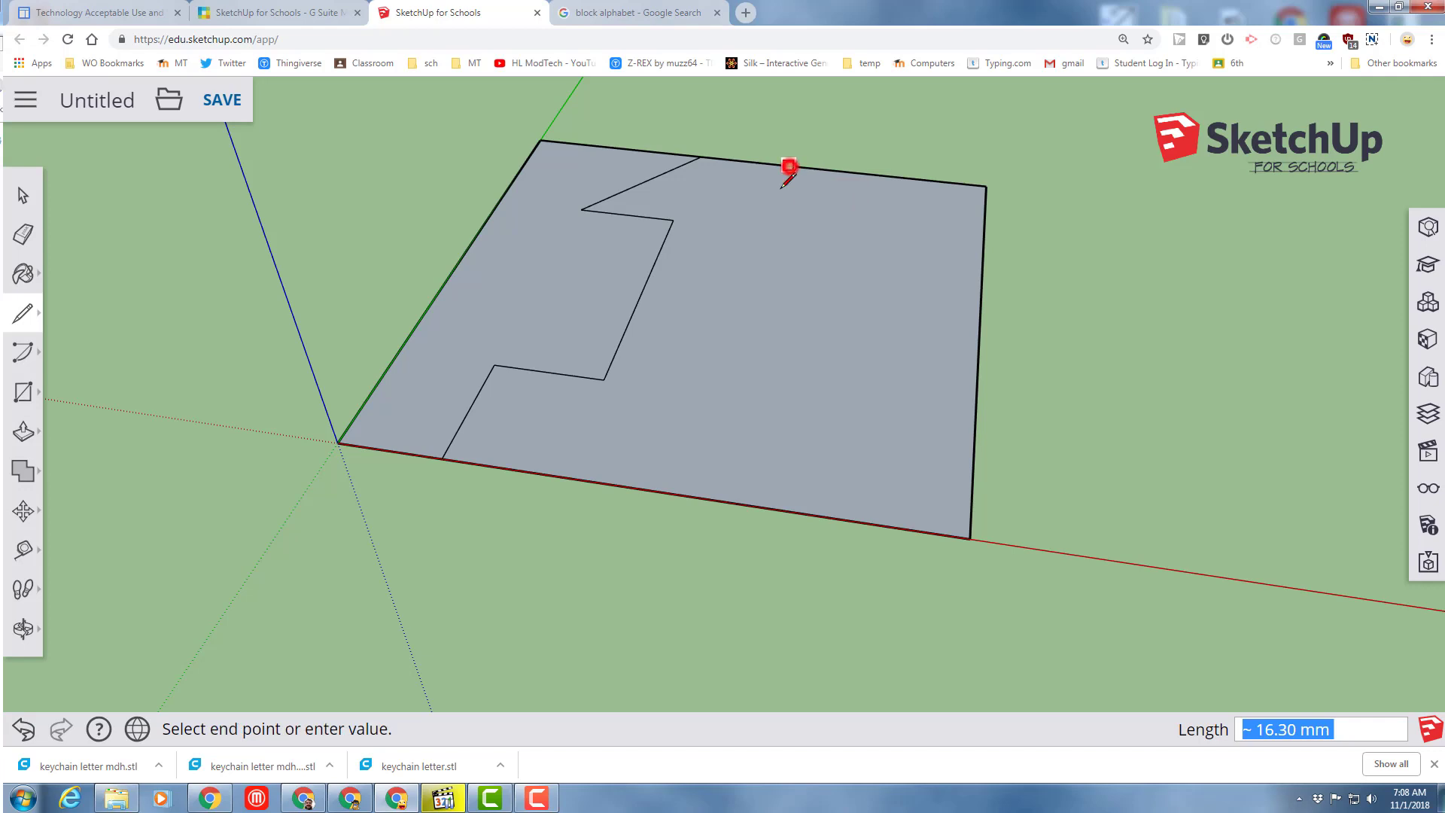
pyautogui.click(717, 392)
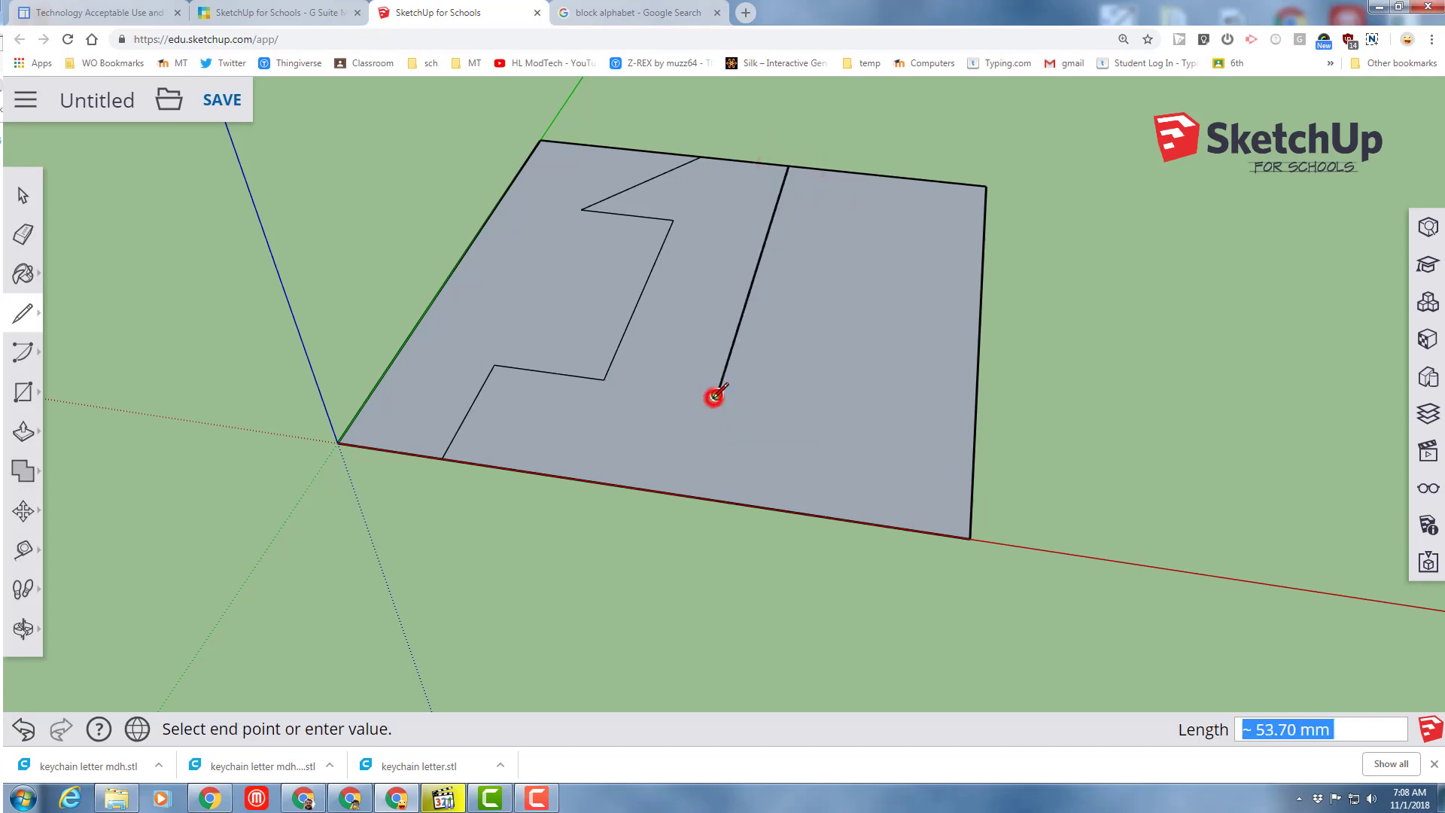
pyautogui.click(831, 410)
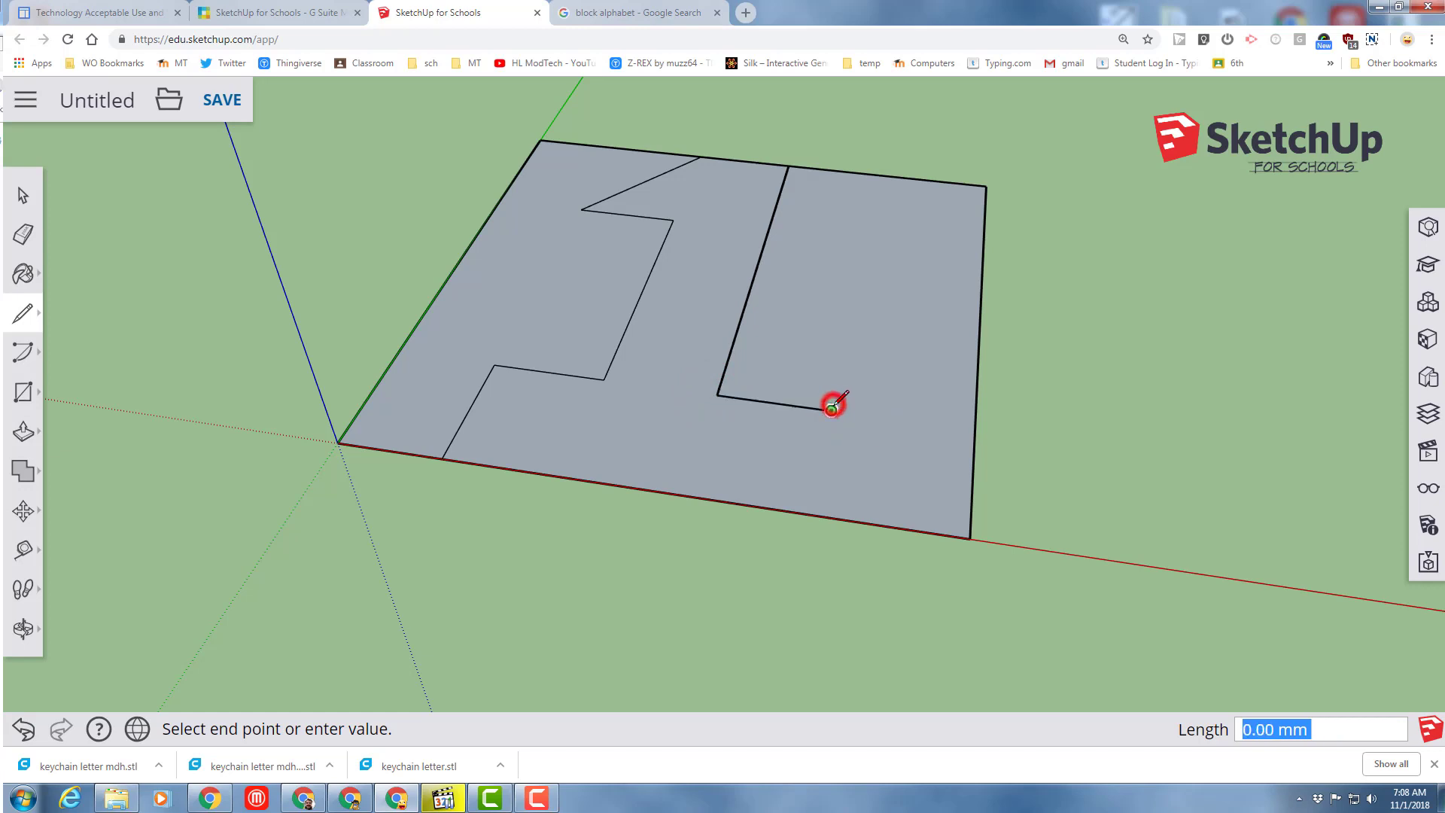
pyautogui.click(811, 513)
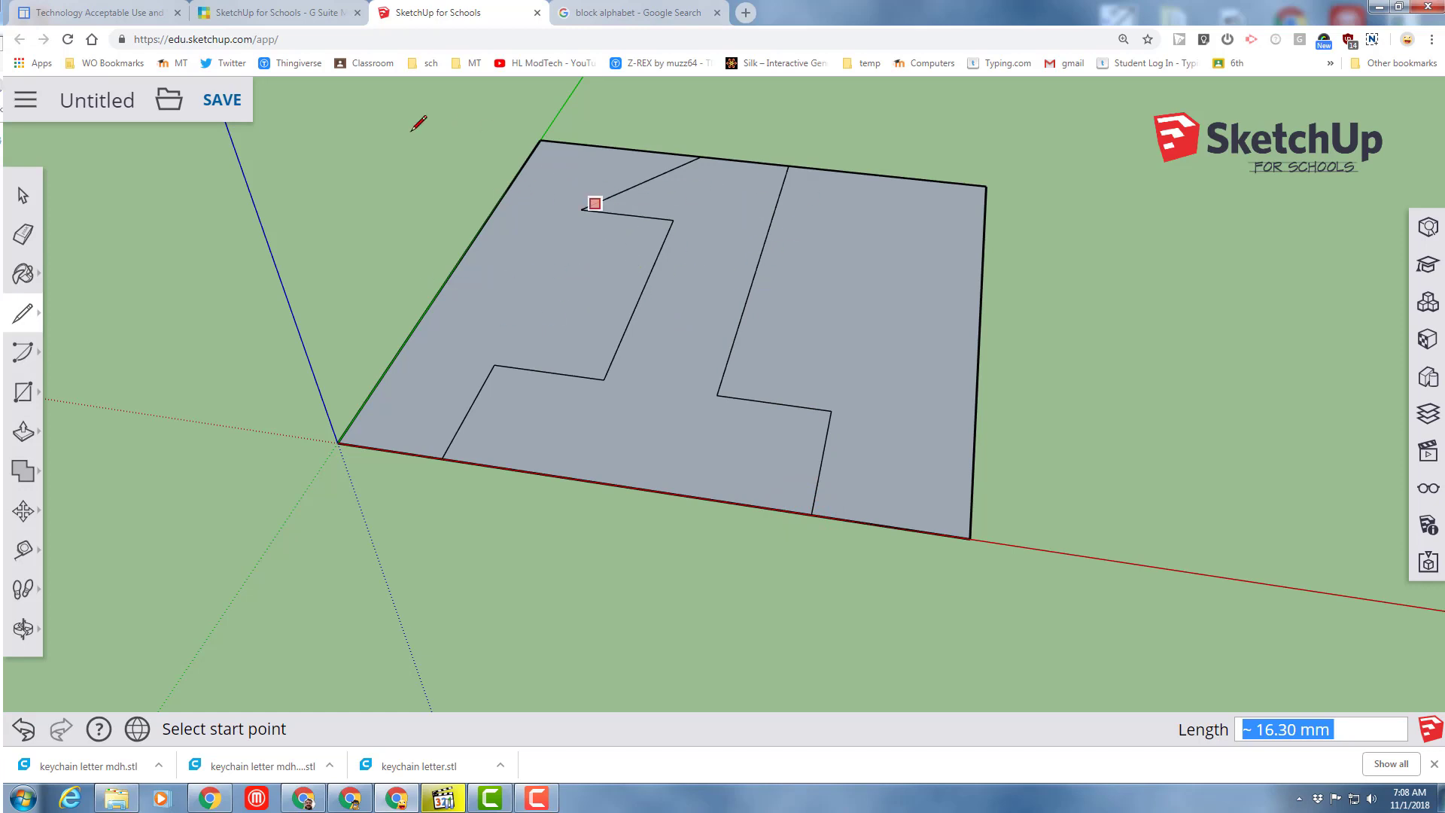
# Step: Erase the square's edges and the stray lines around the 1
pyautogui.click(23, 233)
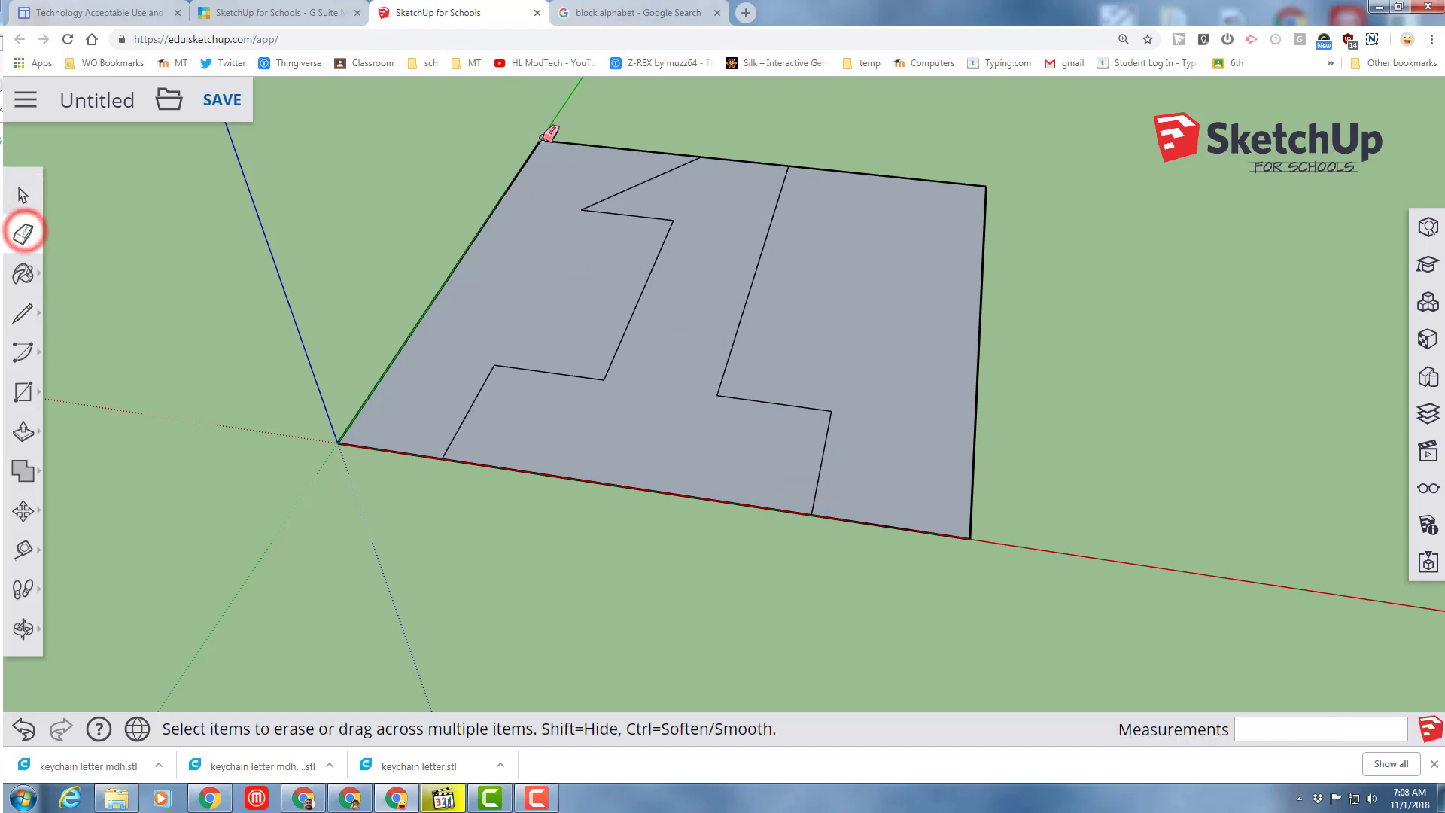
pyautogui.click(566, 139)
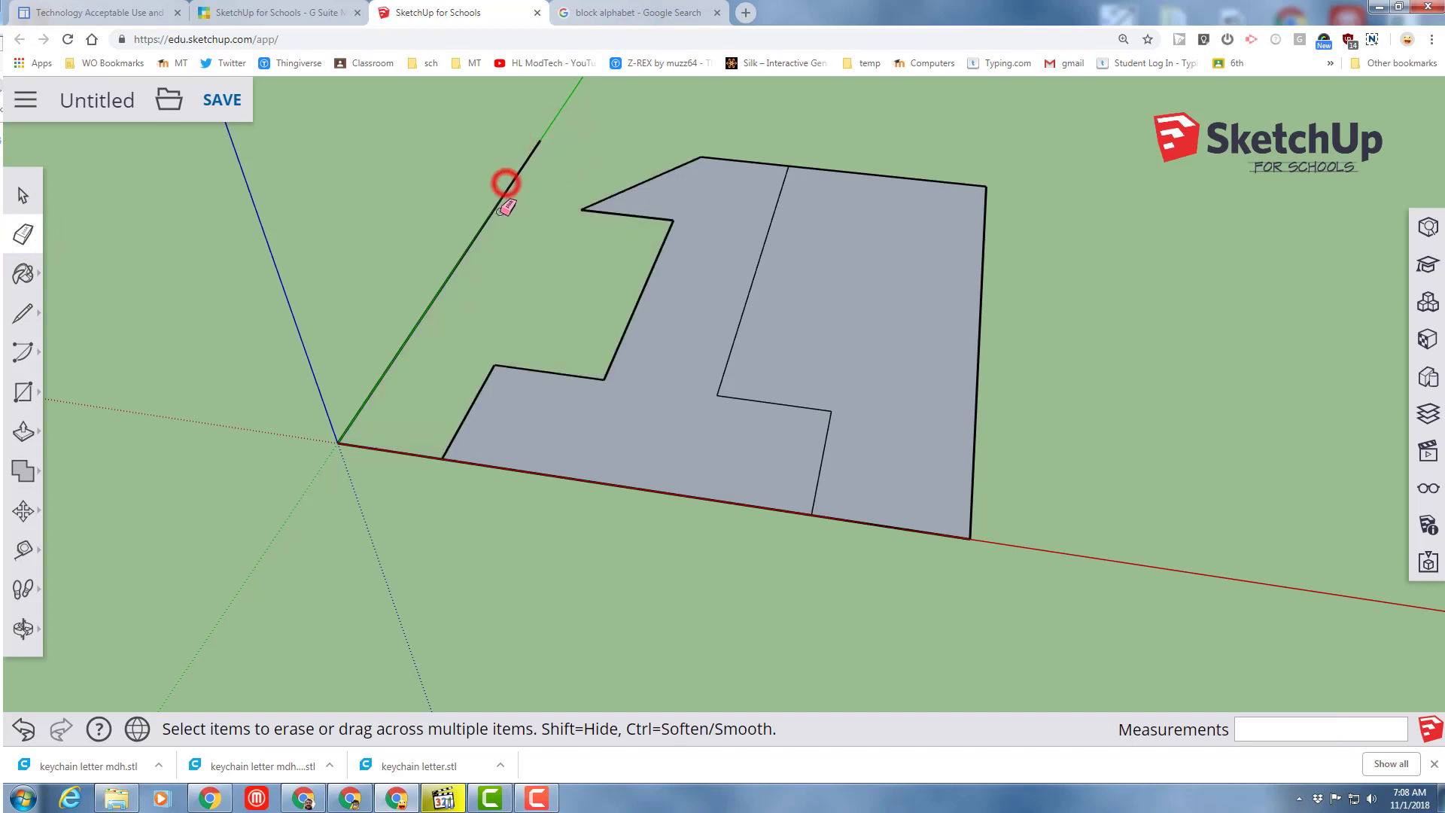
pyautogui.click(370, 447)
pyautogui.click(360, 391)
pyautogui.click(931, 180)
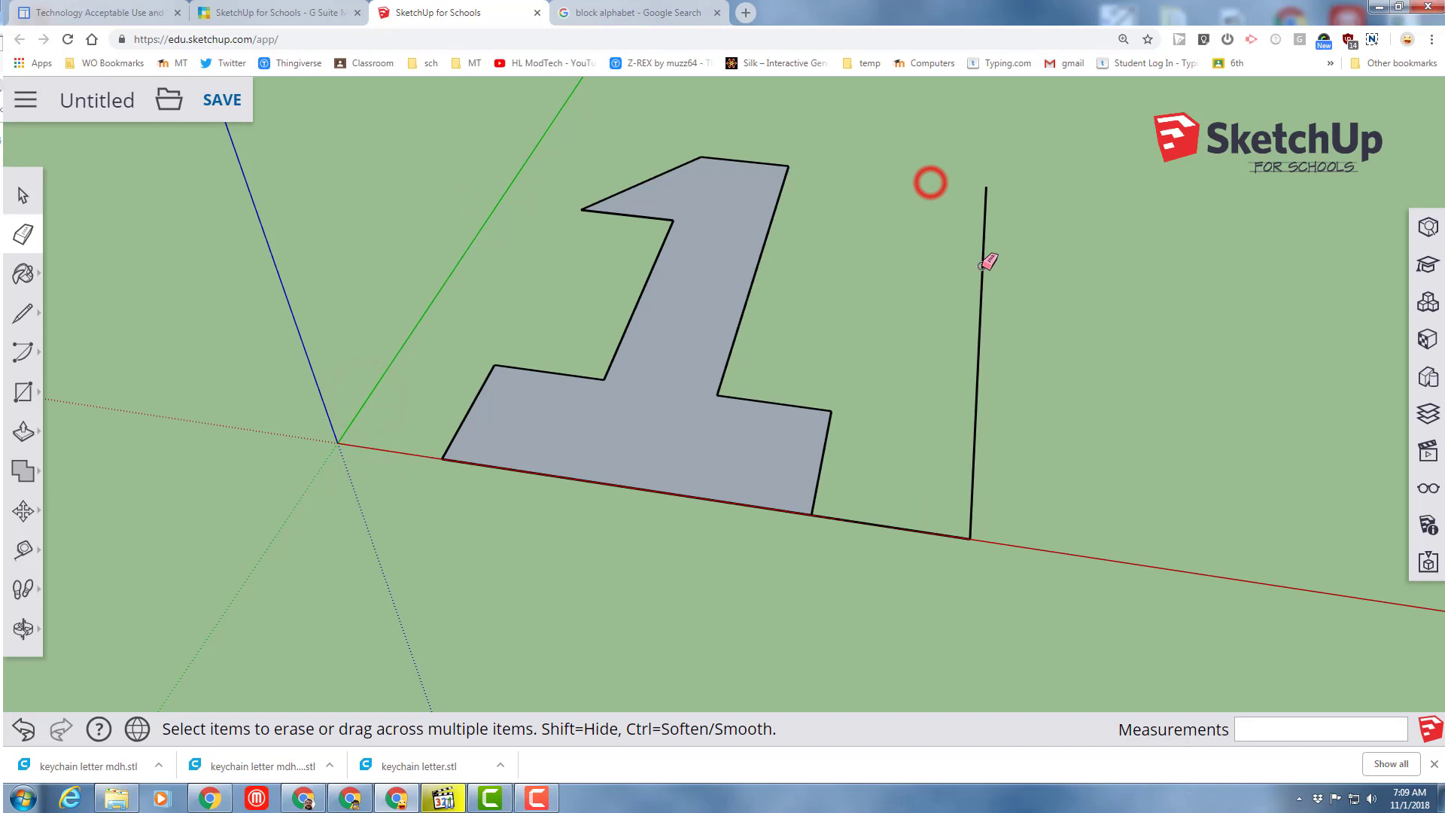
pyautogui.click(982, 266)
pyautogui.click(907, 531)
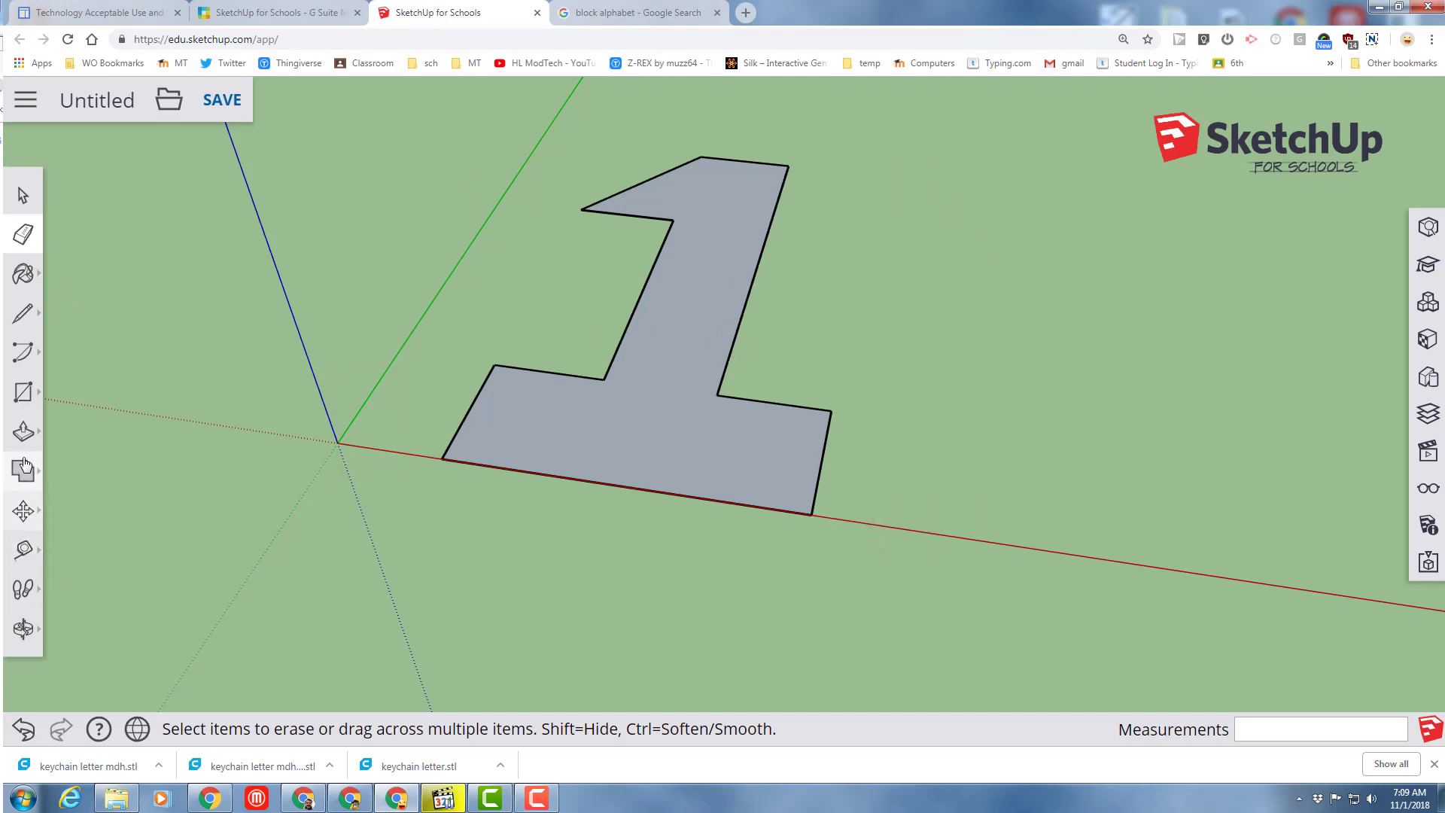
# Step: Push/Pull the 1 face up 2 mm into a solid slab
pyautogui.click(23, 432)
pyautogui.click(80, 386)
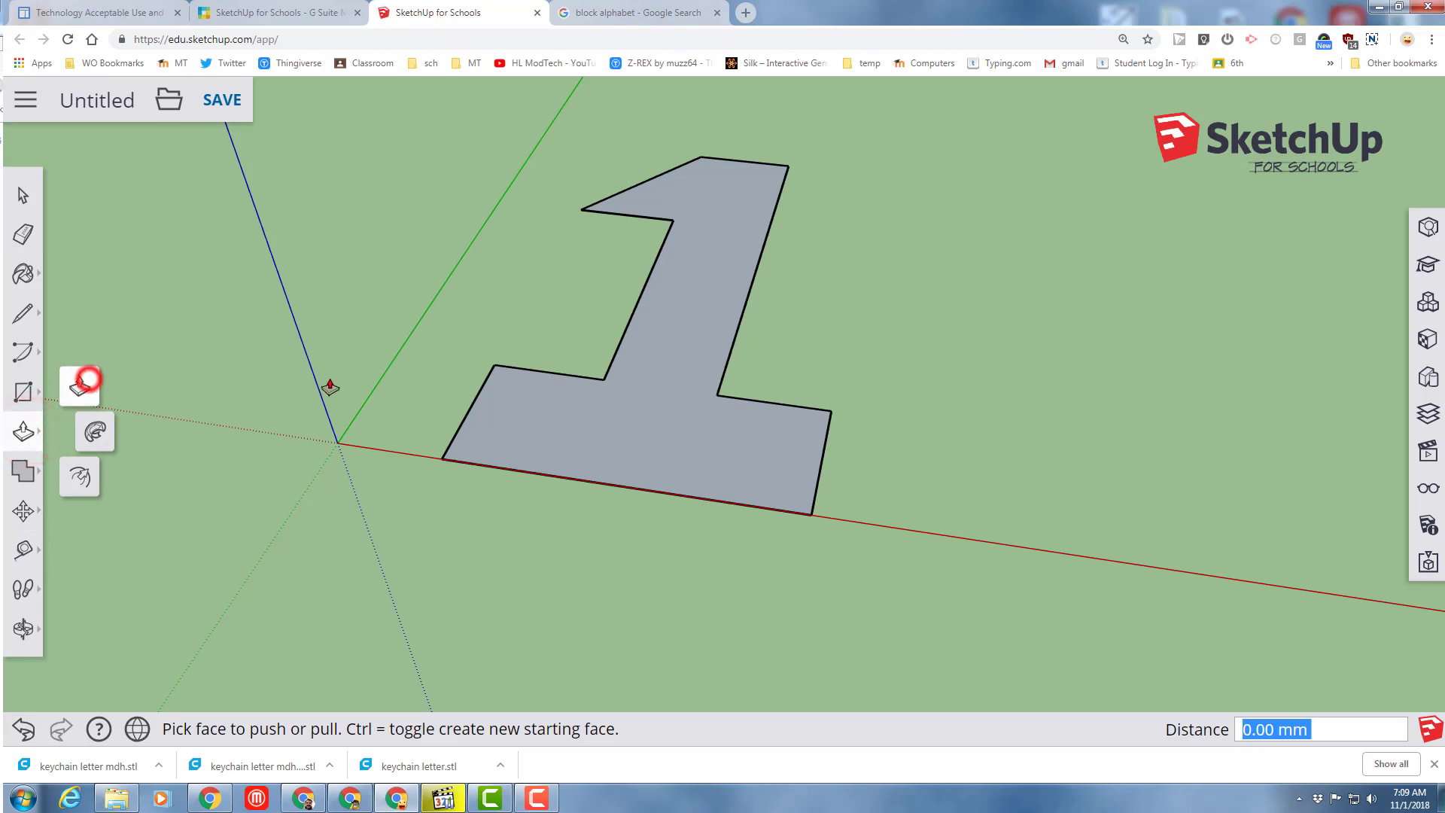
pyautogui.click(593, 426)
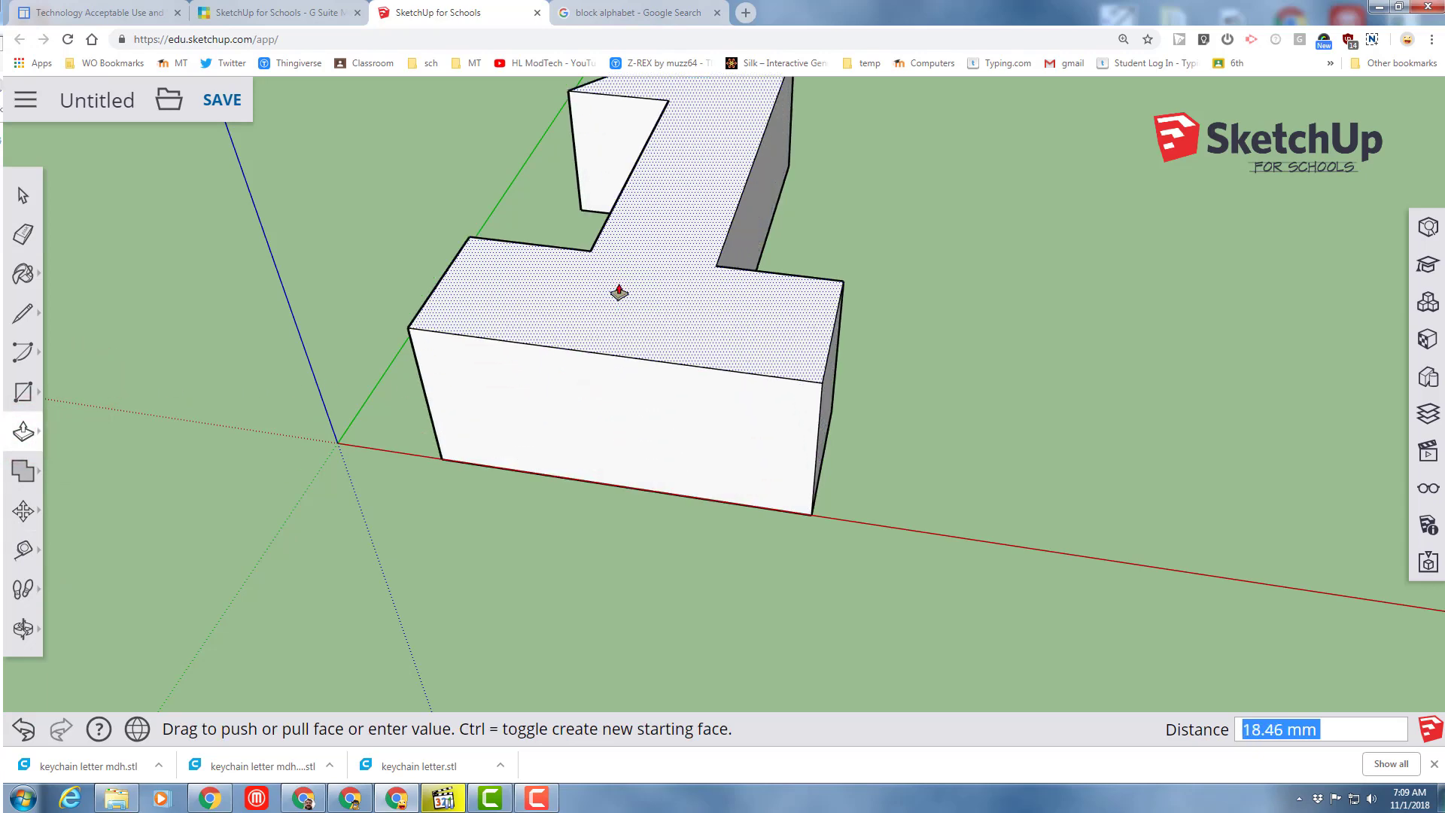
pyautogui.write('2')
pyautogui.press('Return')
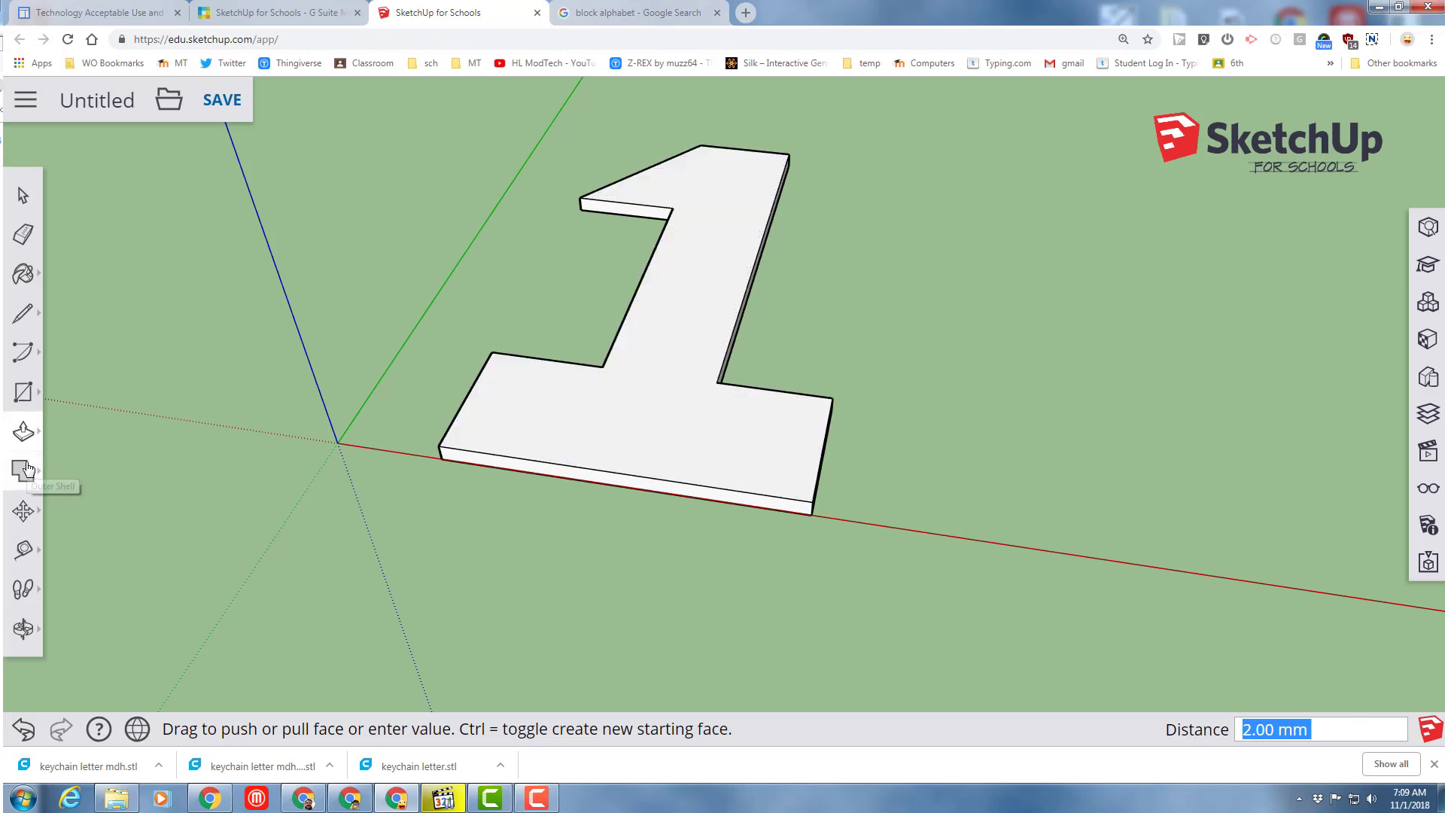
# Step: Offset the 1's top face outline 2 mm inward
pyautogui.click(23, 429)
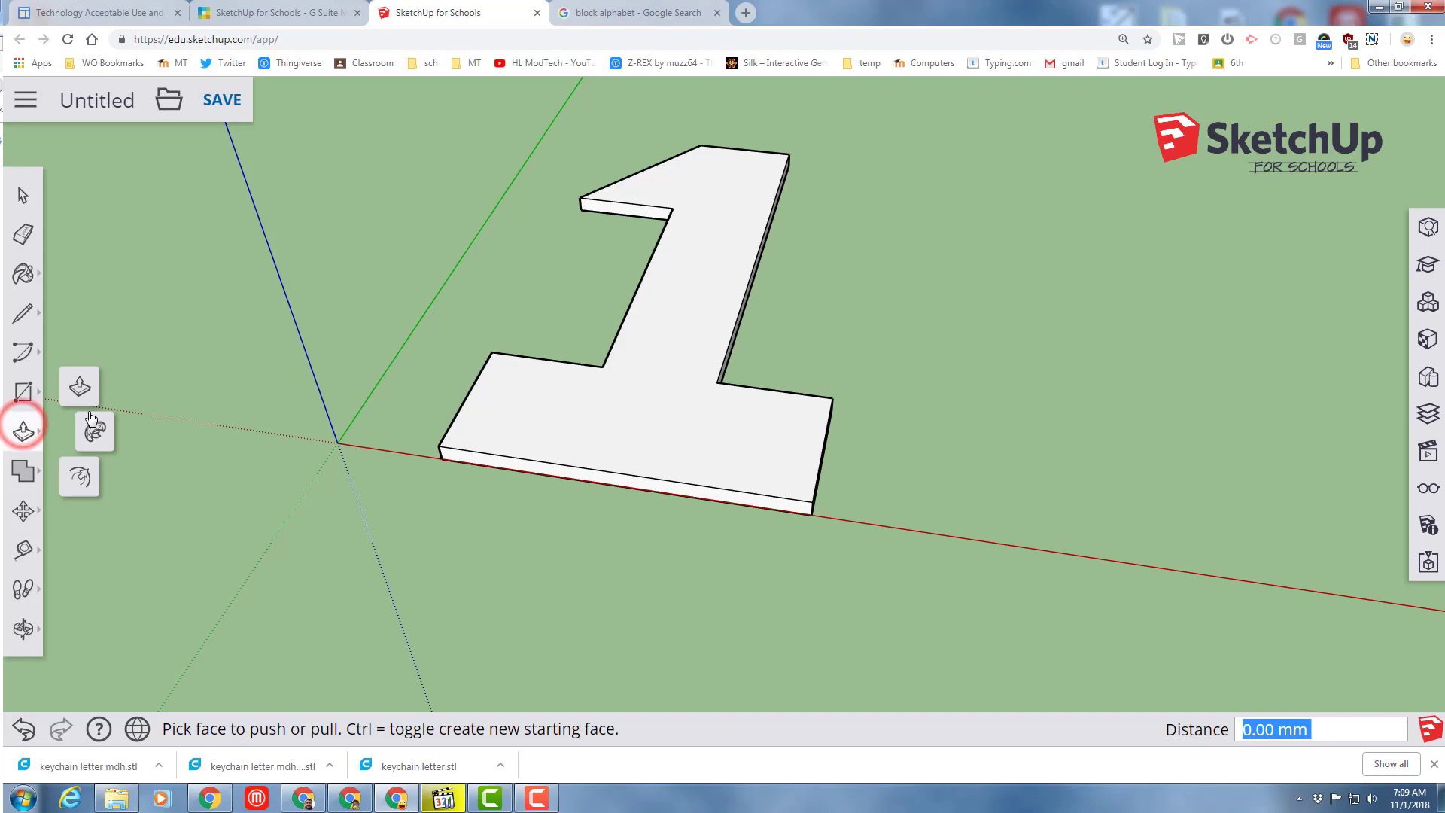
pyautogui.click(80, 476)
pyautogui.click(602, 367)
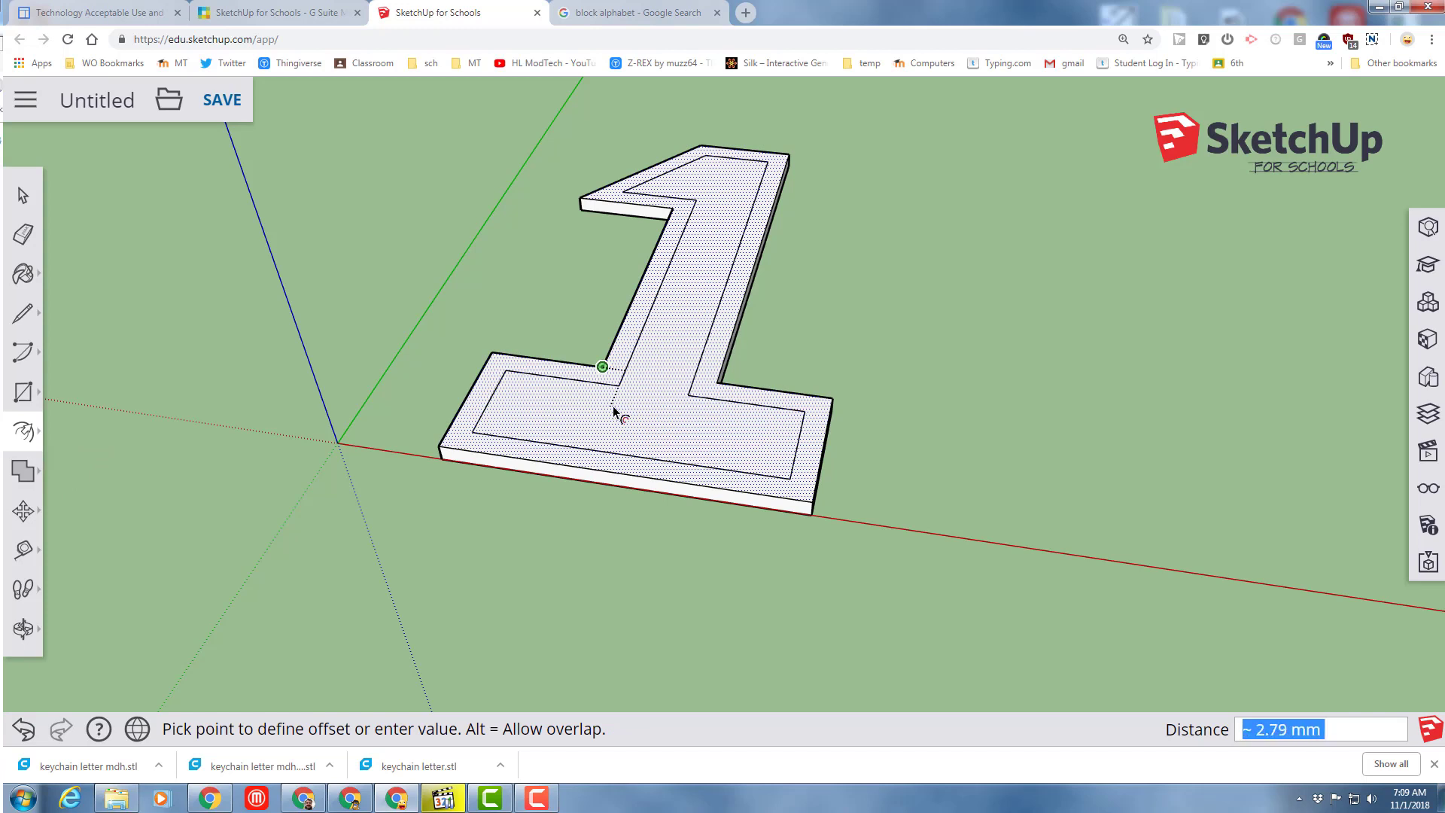
pyautogui.write('2')
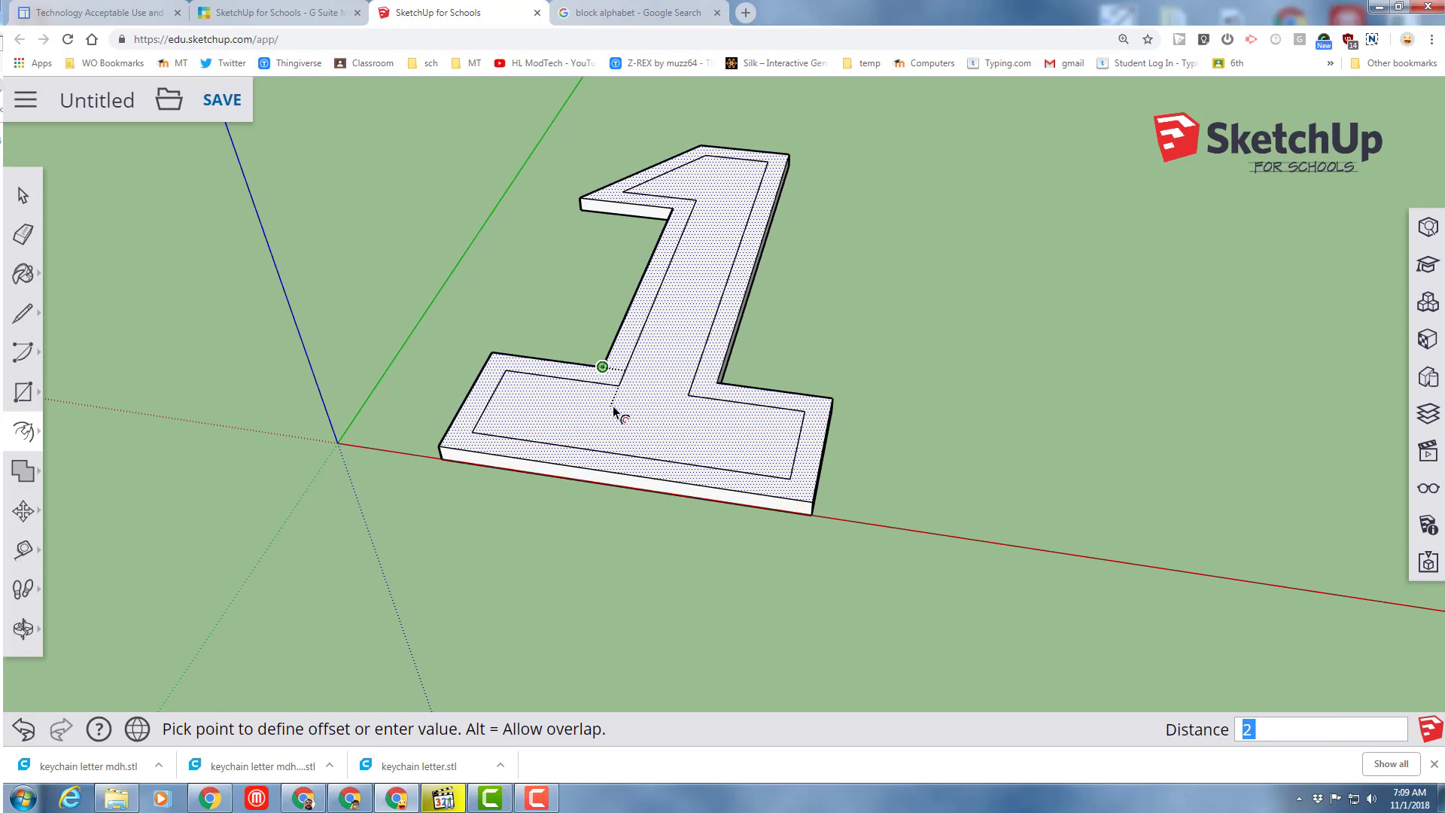
pyautogui.press('Return')
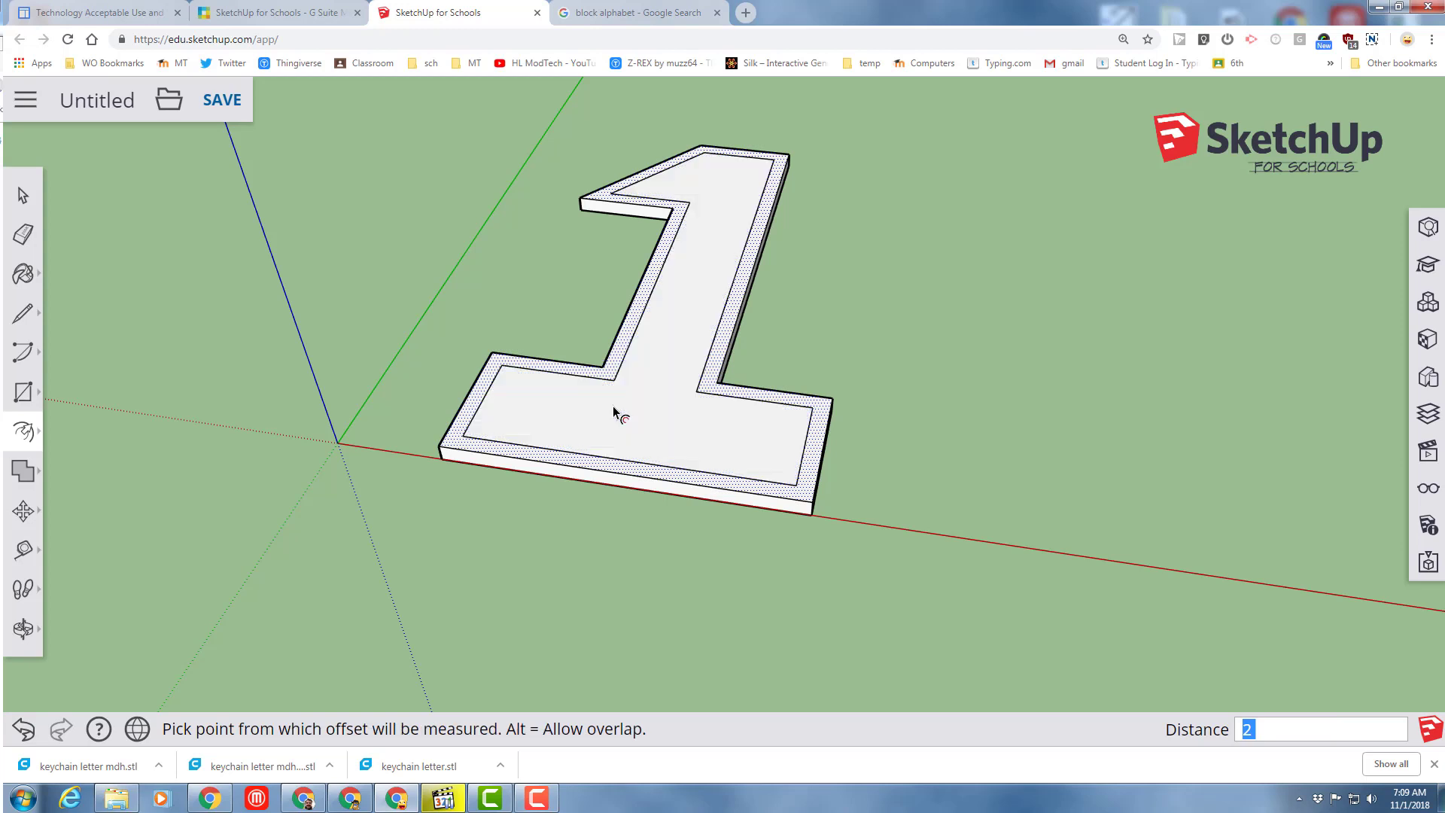
# Step: Raise the outer 2 mm band 2 mm to form the rim
pyautogui.click(22, 429)
pyautogui.click(73, 391)
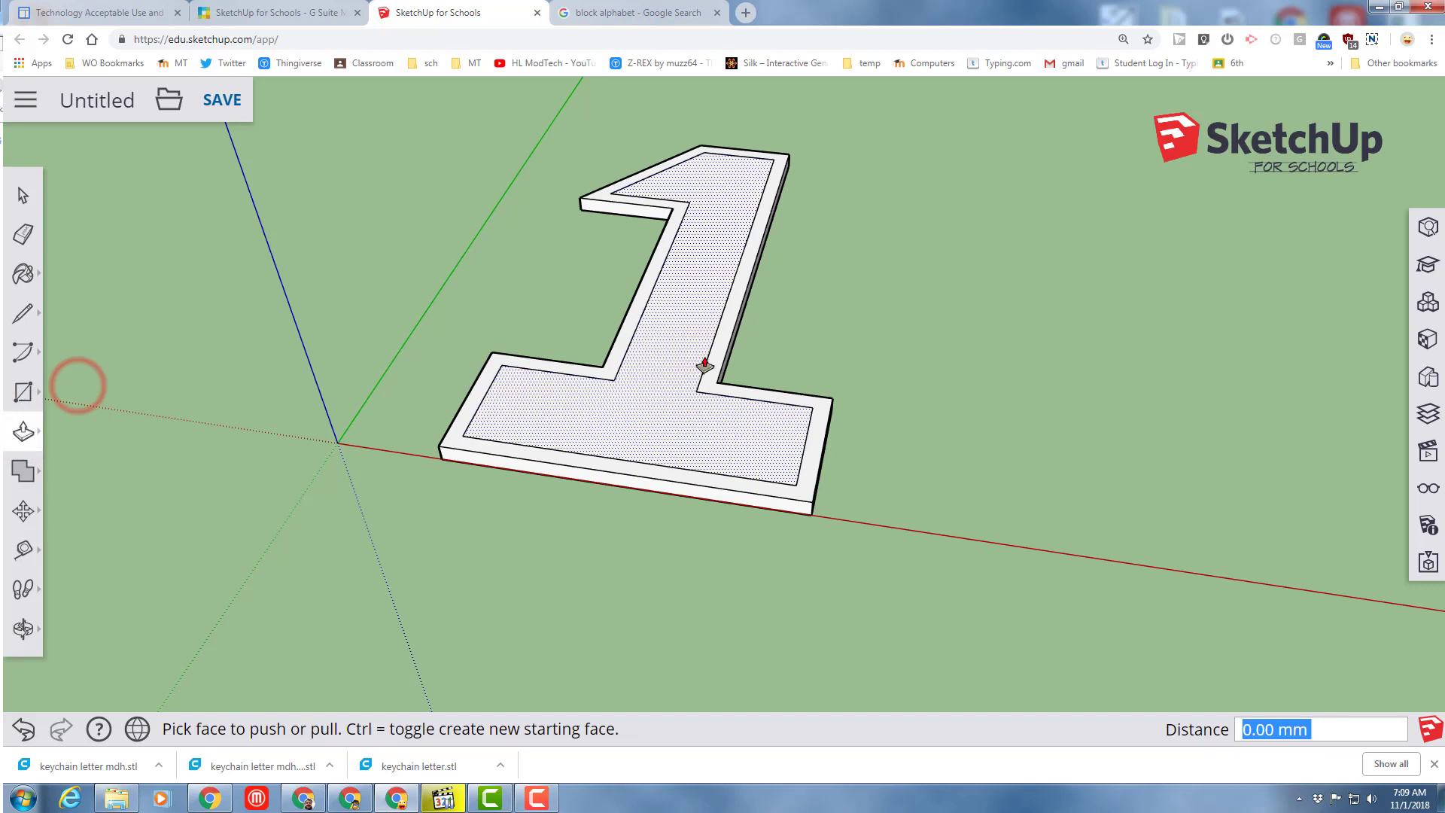
pyautogui.click(713, 374)
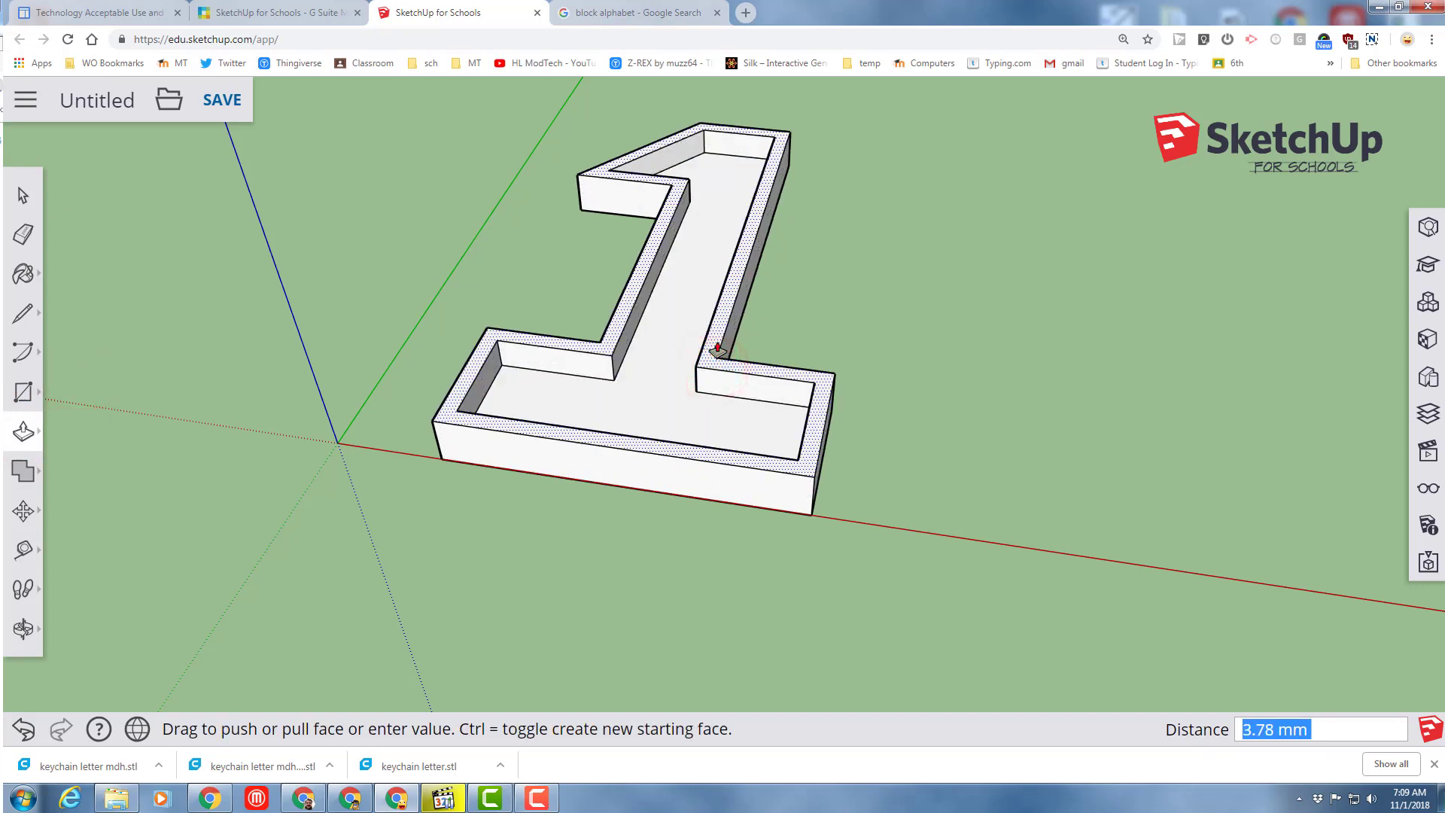
pyautogui.write('2')
pyautogui.press('Return')
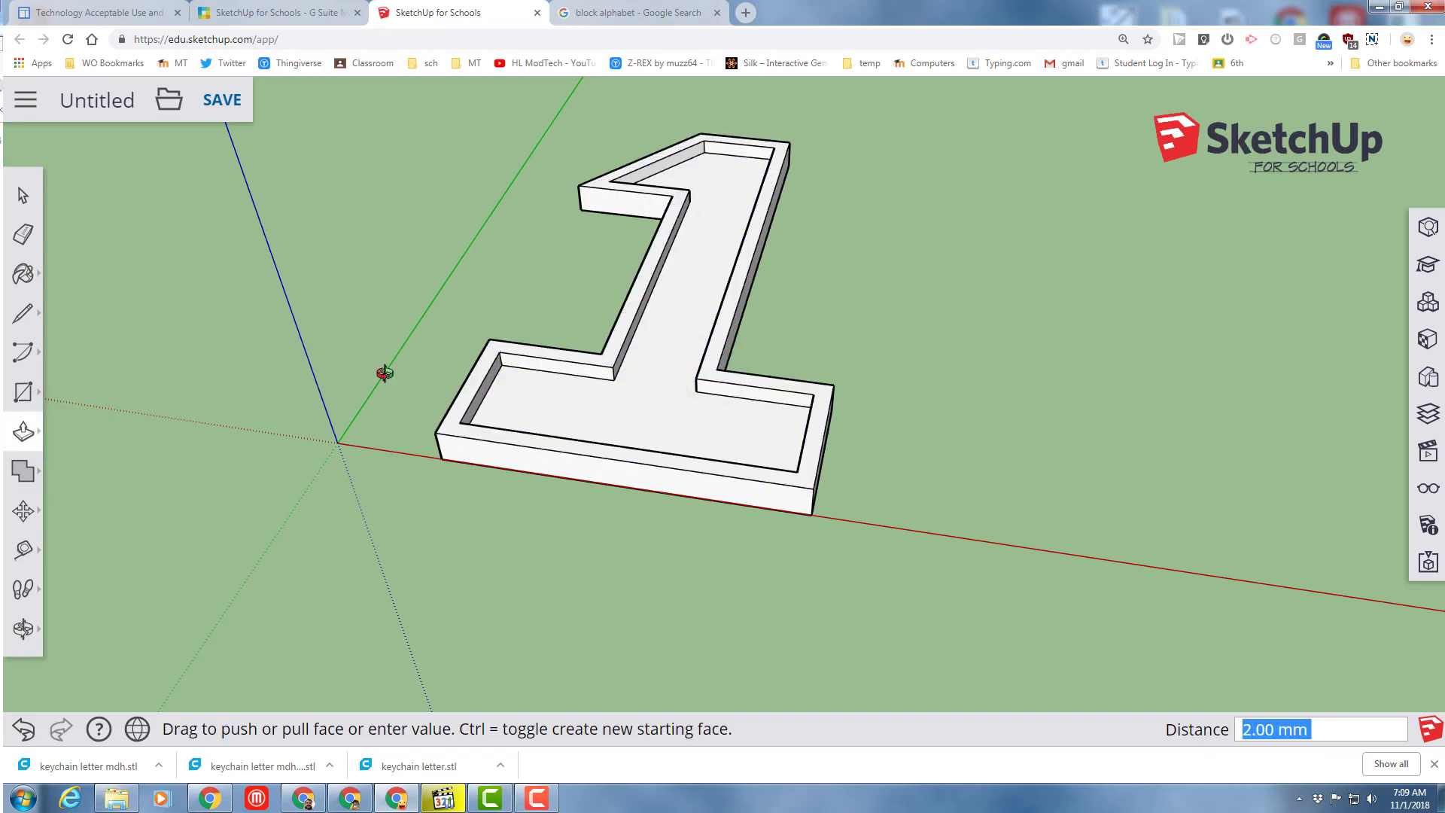
pyautogui.moveTo(380, 369); pyautogui.dragTo(595, 245, button='middle')
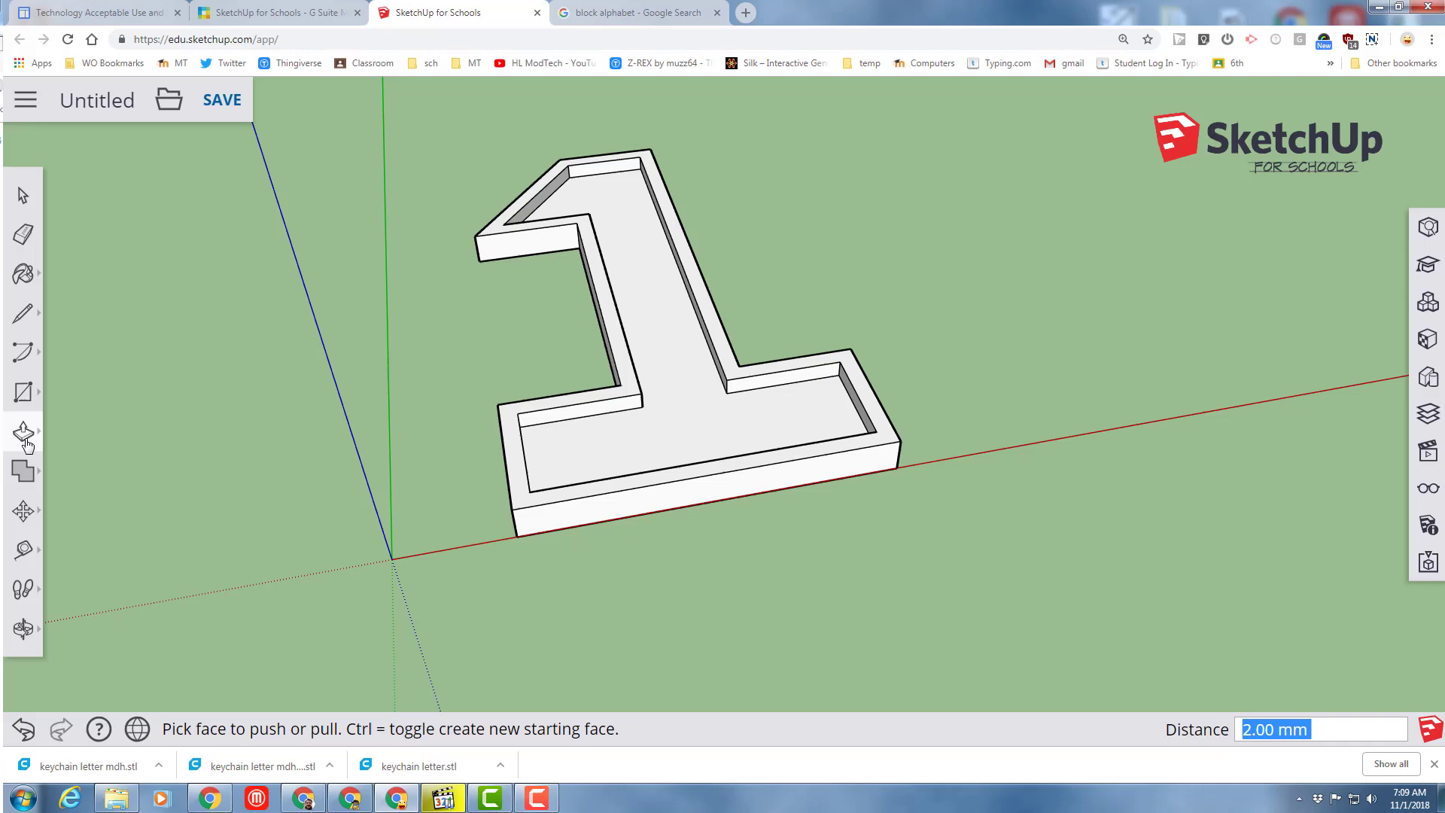
pyautogui.moveTo(23, 392); pyautogui.dragTo(119, 400)
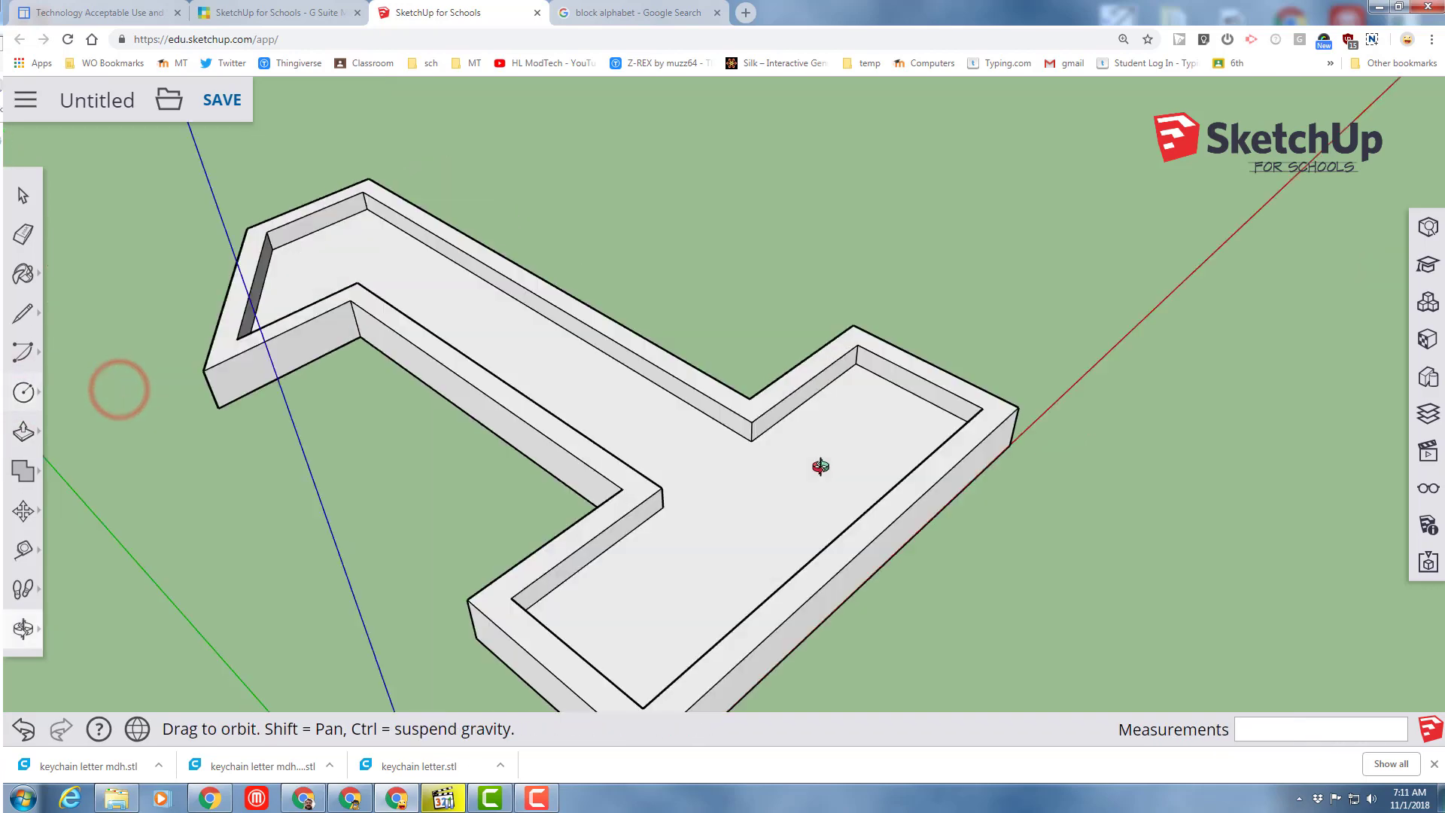
pyautogui.moveTo(820, 467); pyautogui.dragTo(963, 371, button='middle')
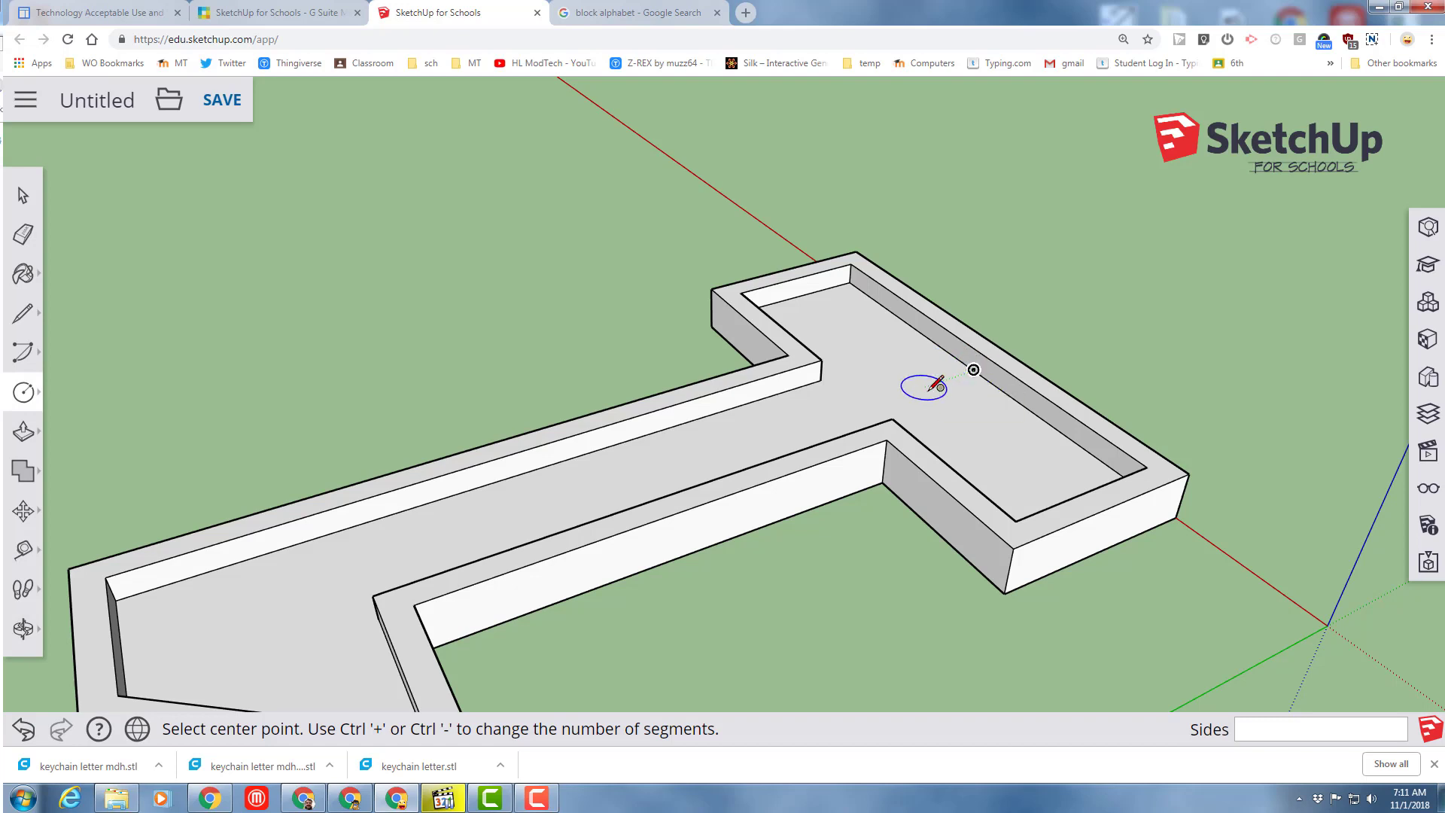
# Step: Draw a 2.5 mm radius keyhole circle on the inner floor near the 1's base
pyautogui.click(927, 382)
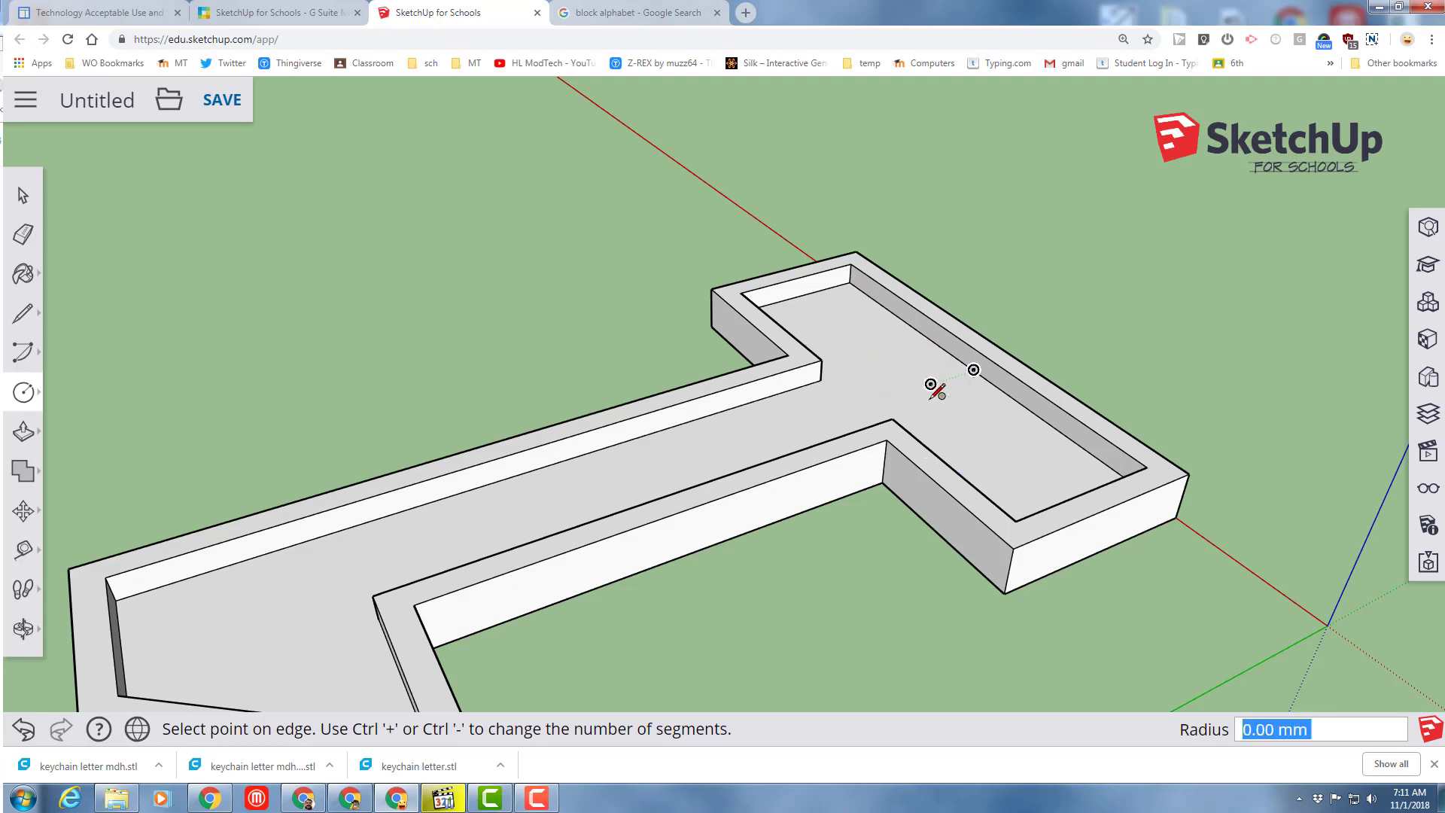
pyautogui.write('2.5')
pyautogui.press('Return')
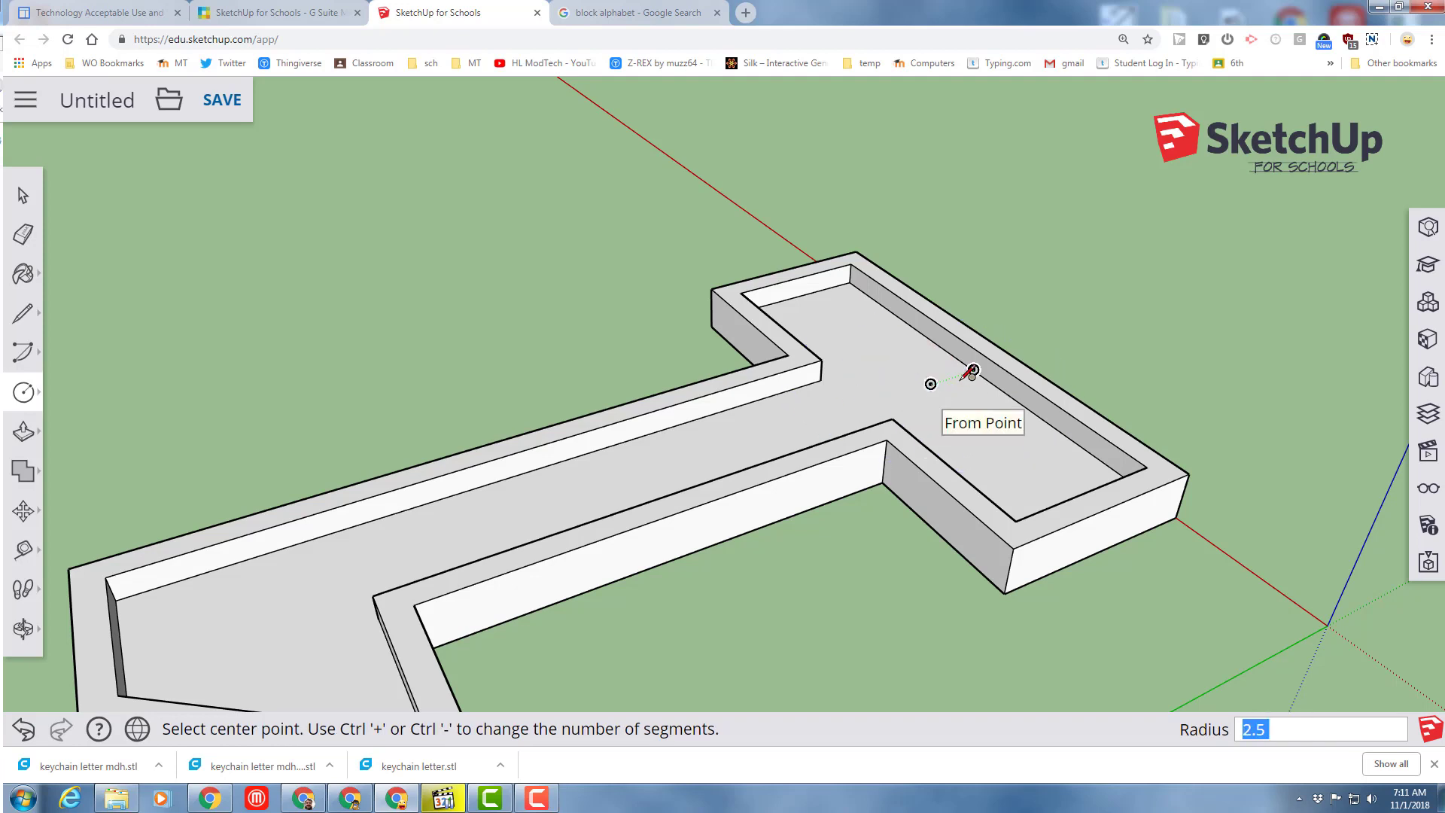
pyautogui.scroll(3, 941, 376)
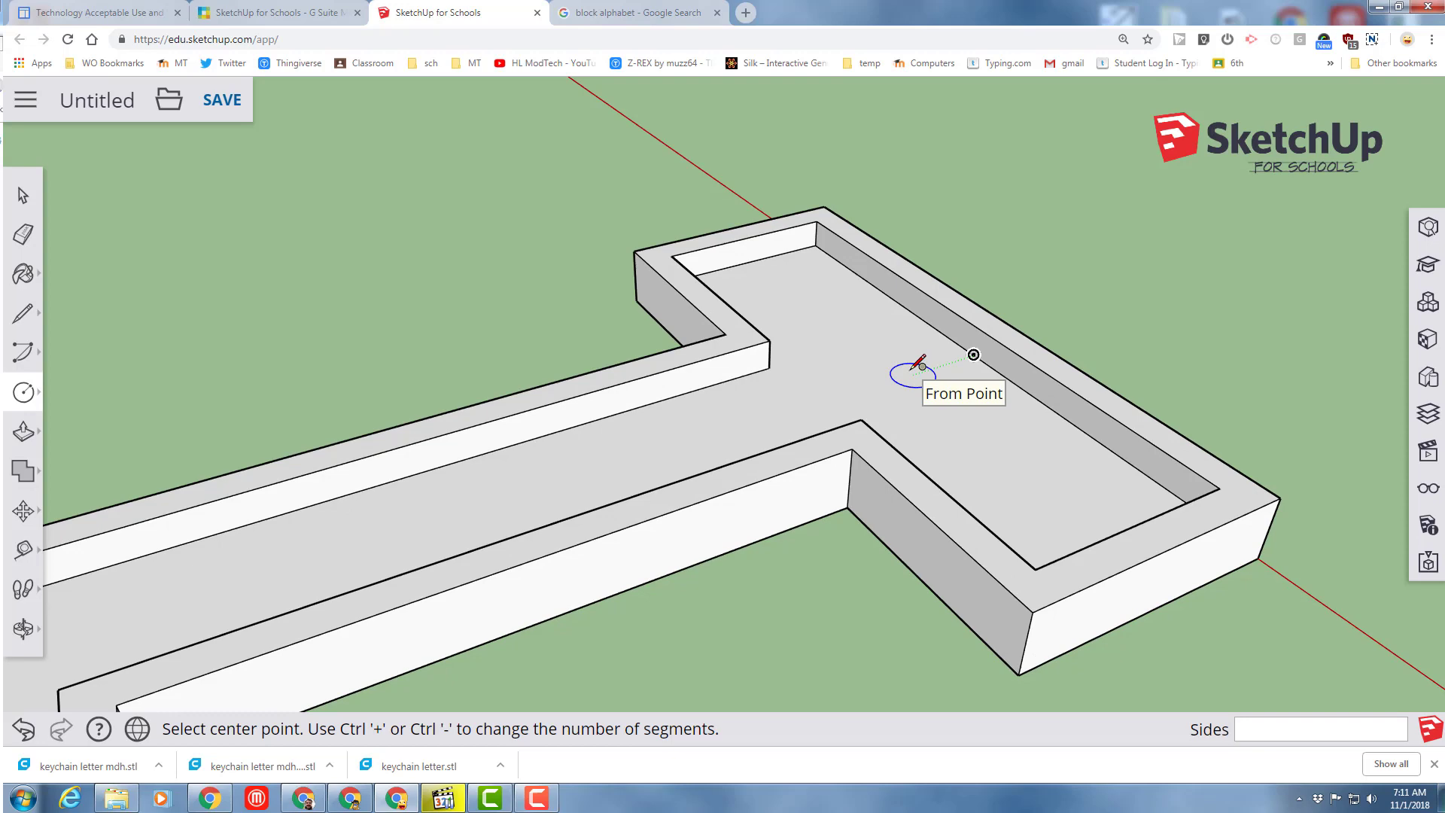
pyautogui.click(912, 373)
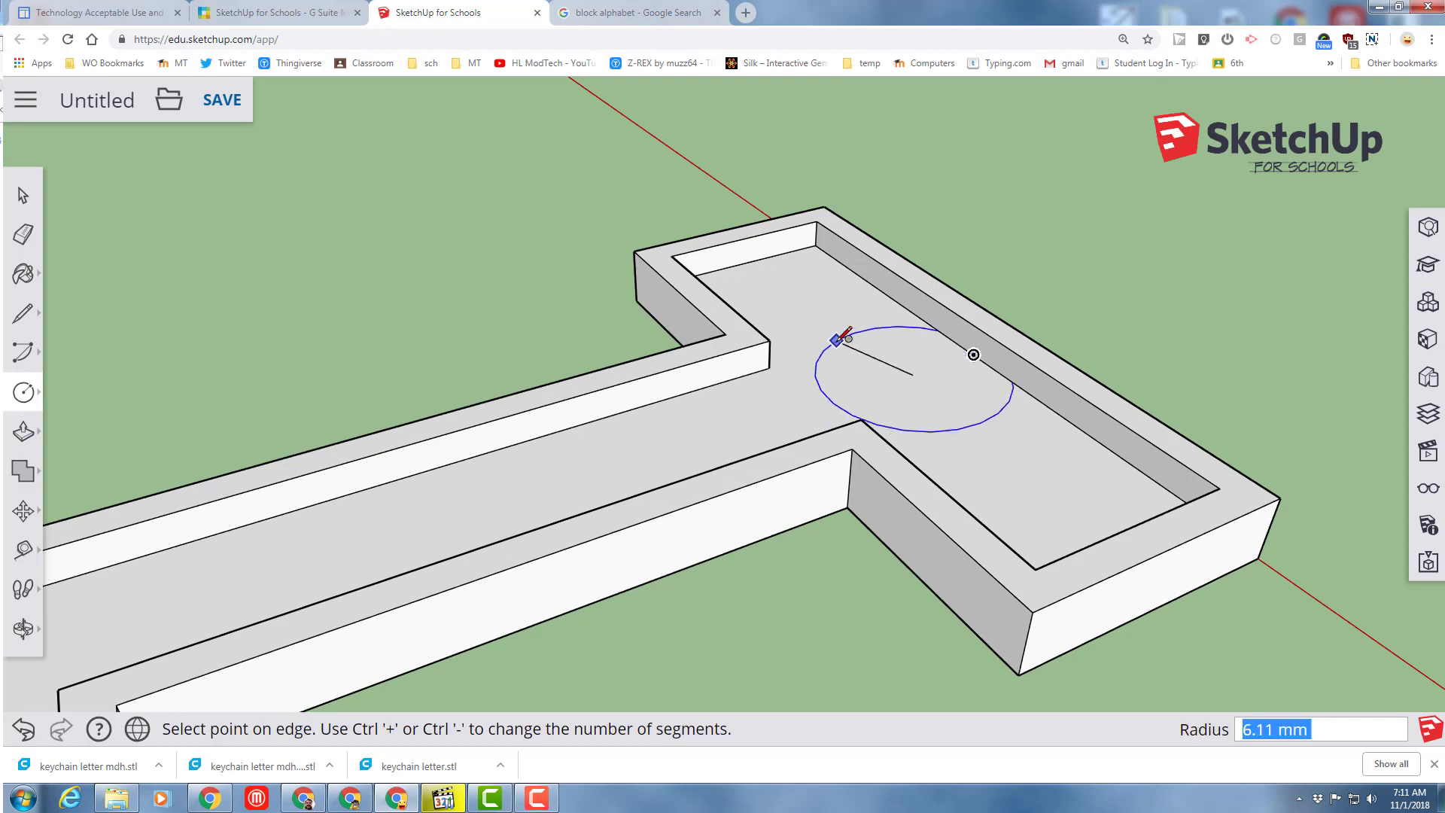
pyautogui.write('2.5')
pyautogui.press('Return')
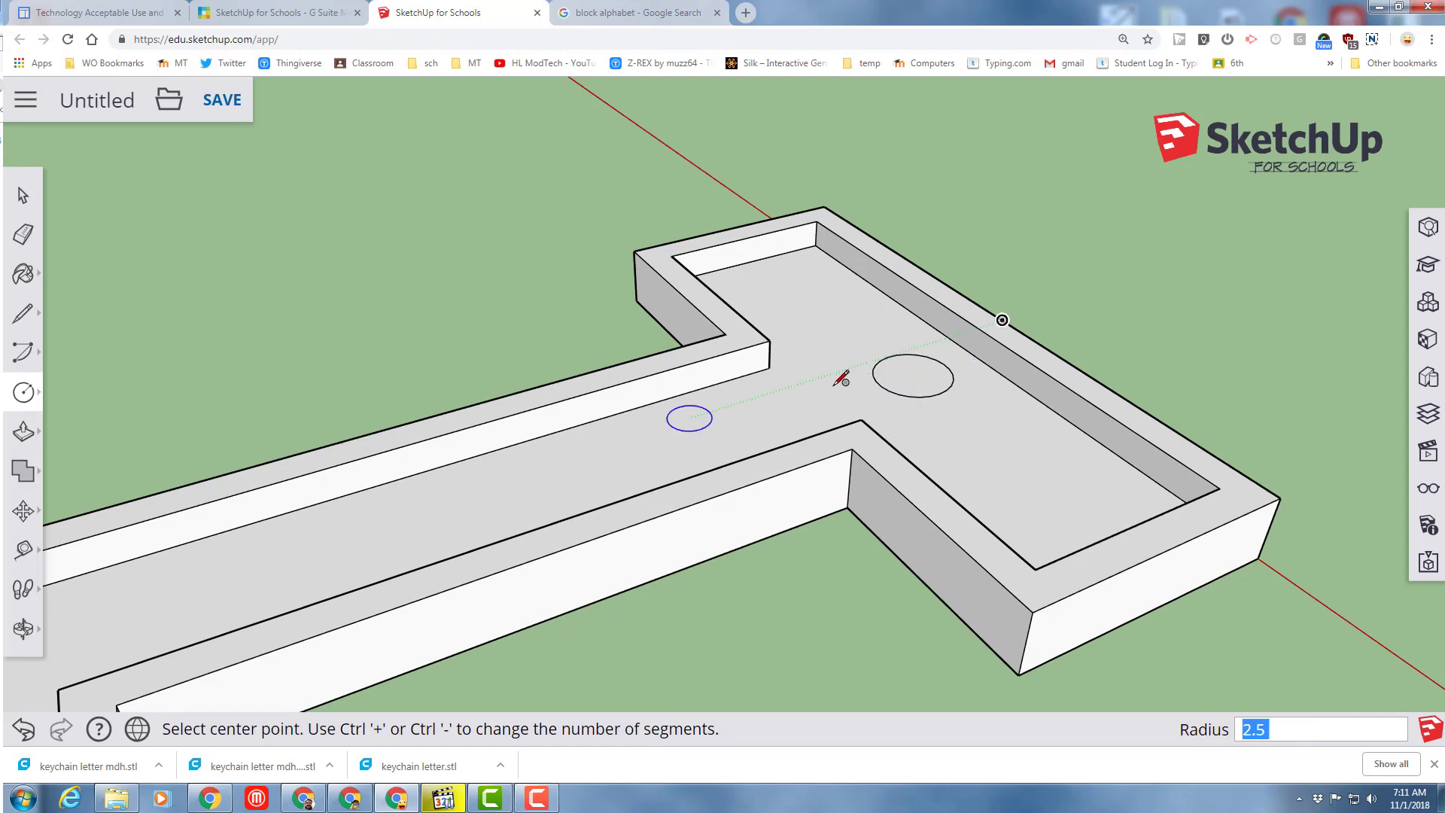
pyautogui.moveTo(929, 380); pyautogui.dragTo(484, 394, button='middle')
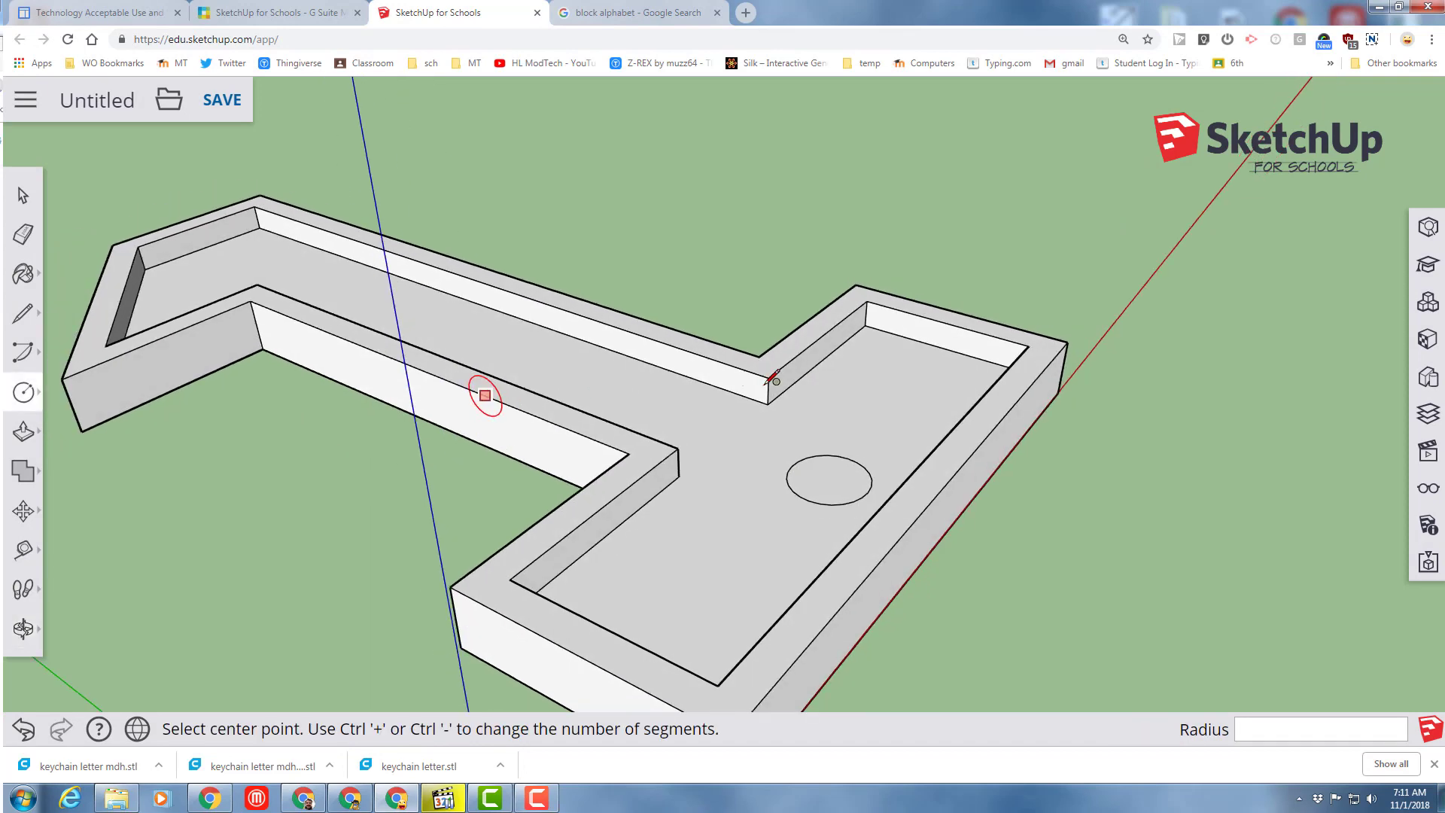
pyautogui.scroll(-2, 484, 394)
pyautogui.moveTo(800, 396); pyautogui.dragTo(557, 413, button='middle')
# Step: Copy the inner face with its keyhole and place the copy to the right of the rimmed 1
pyautogui.press('c')
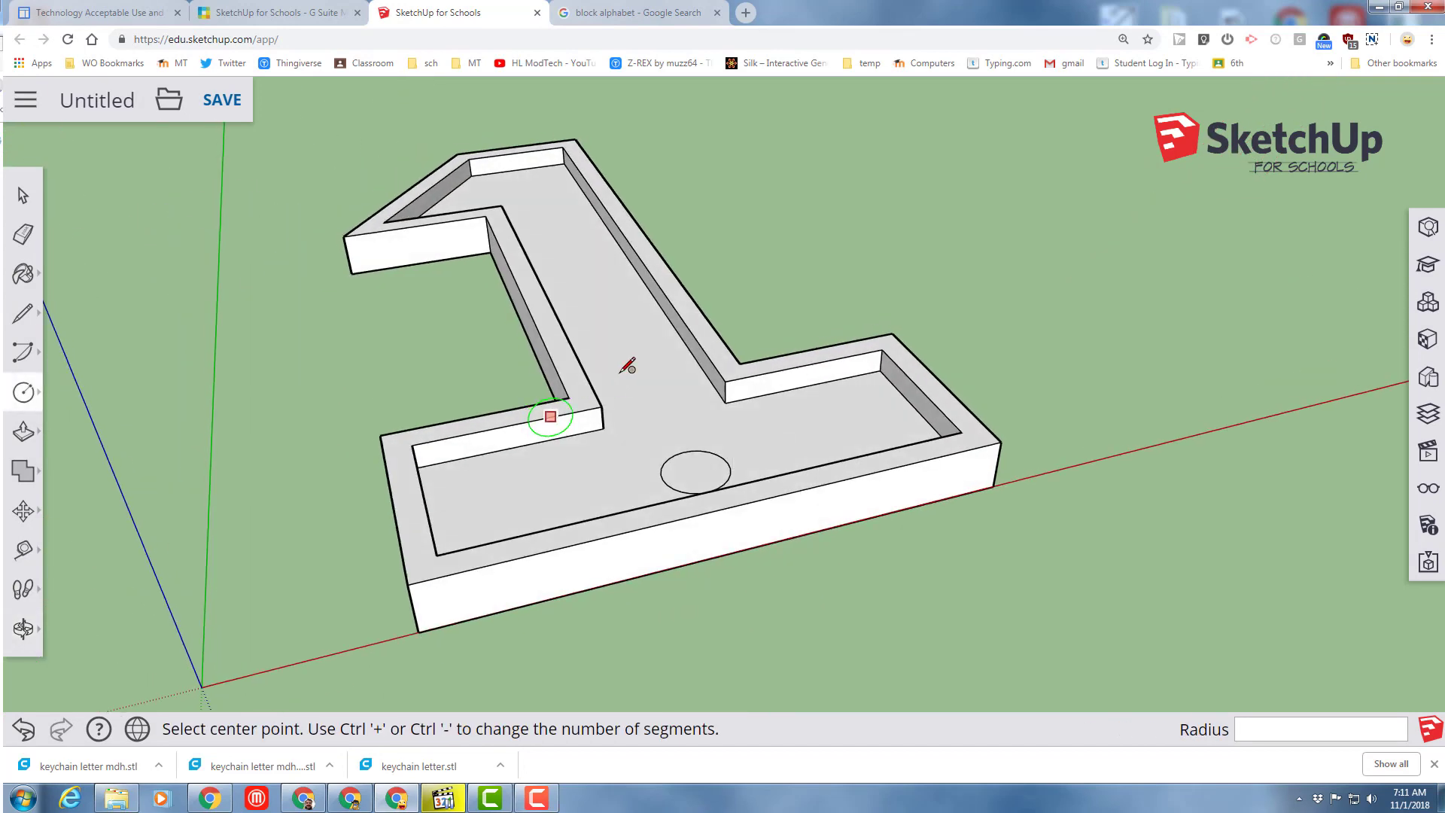
pyautogui.click(22, 196)
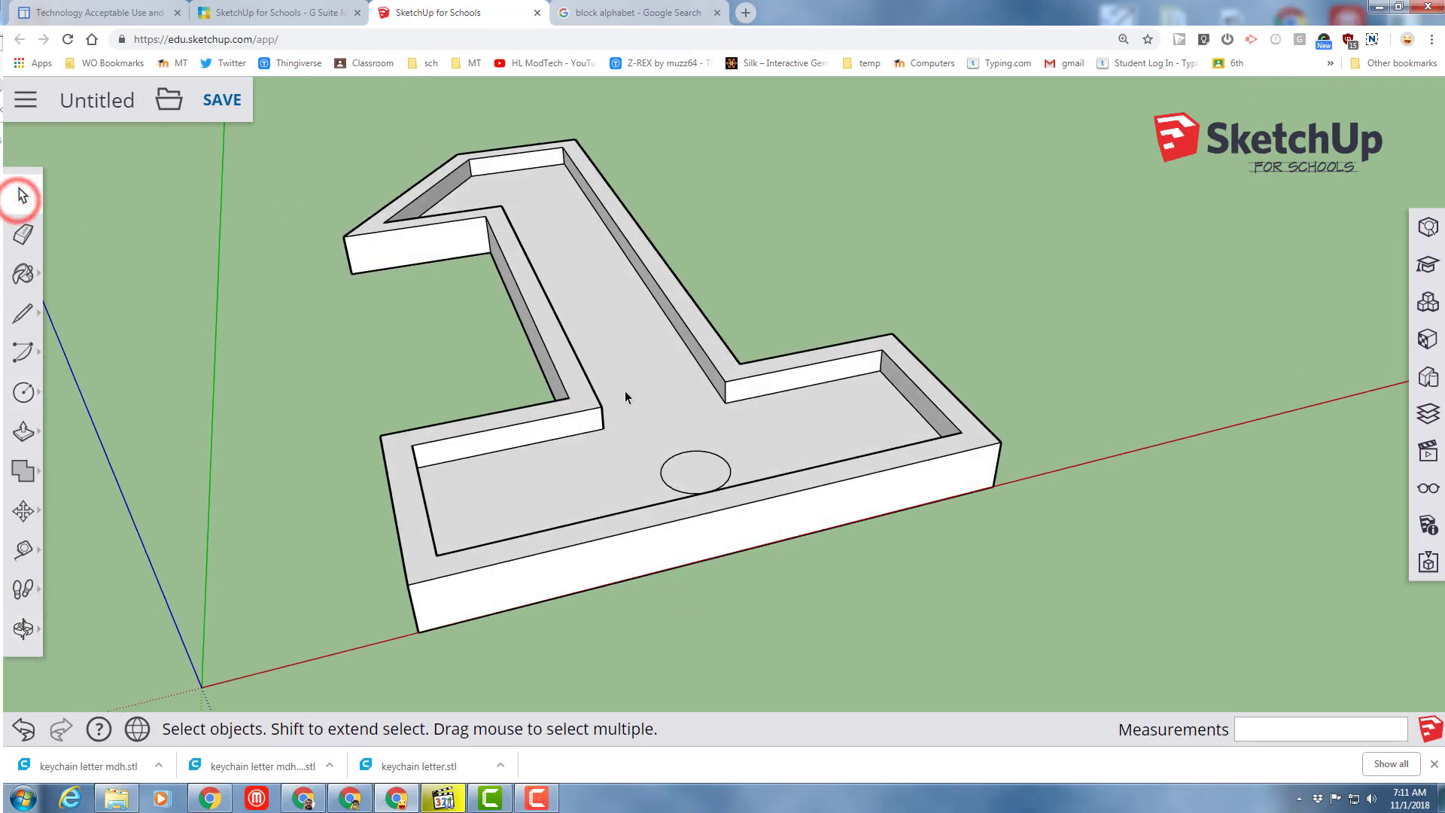
pyautogui.click(669, 401)
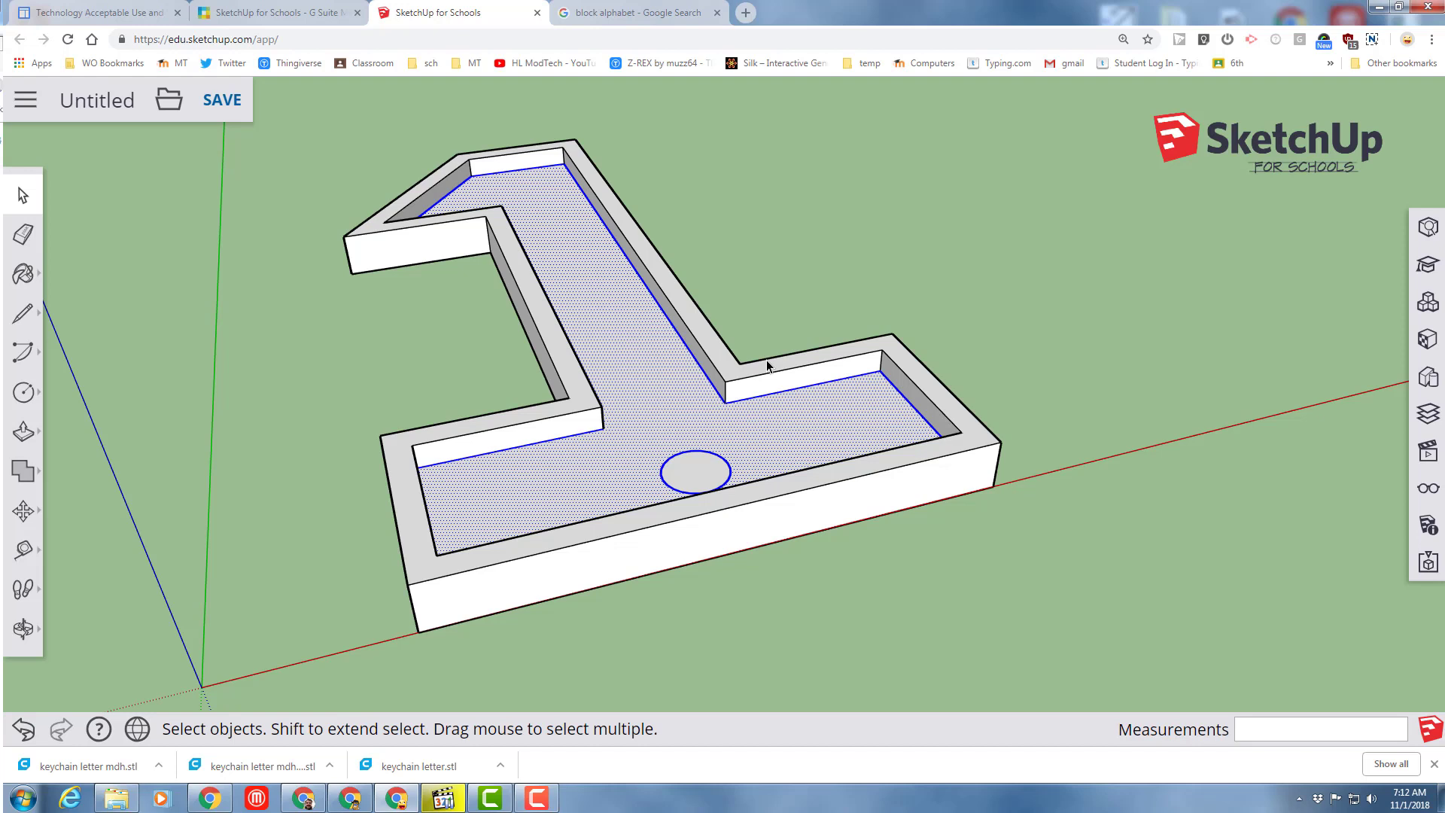
pyautogui.hotkey('ctrl', 'c')
pyautogui.hotkey('ctrl', 'v')
pyautogui.click(1031, 278)
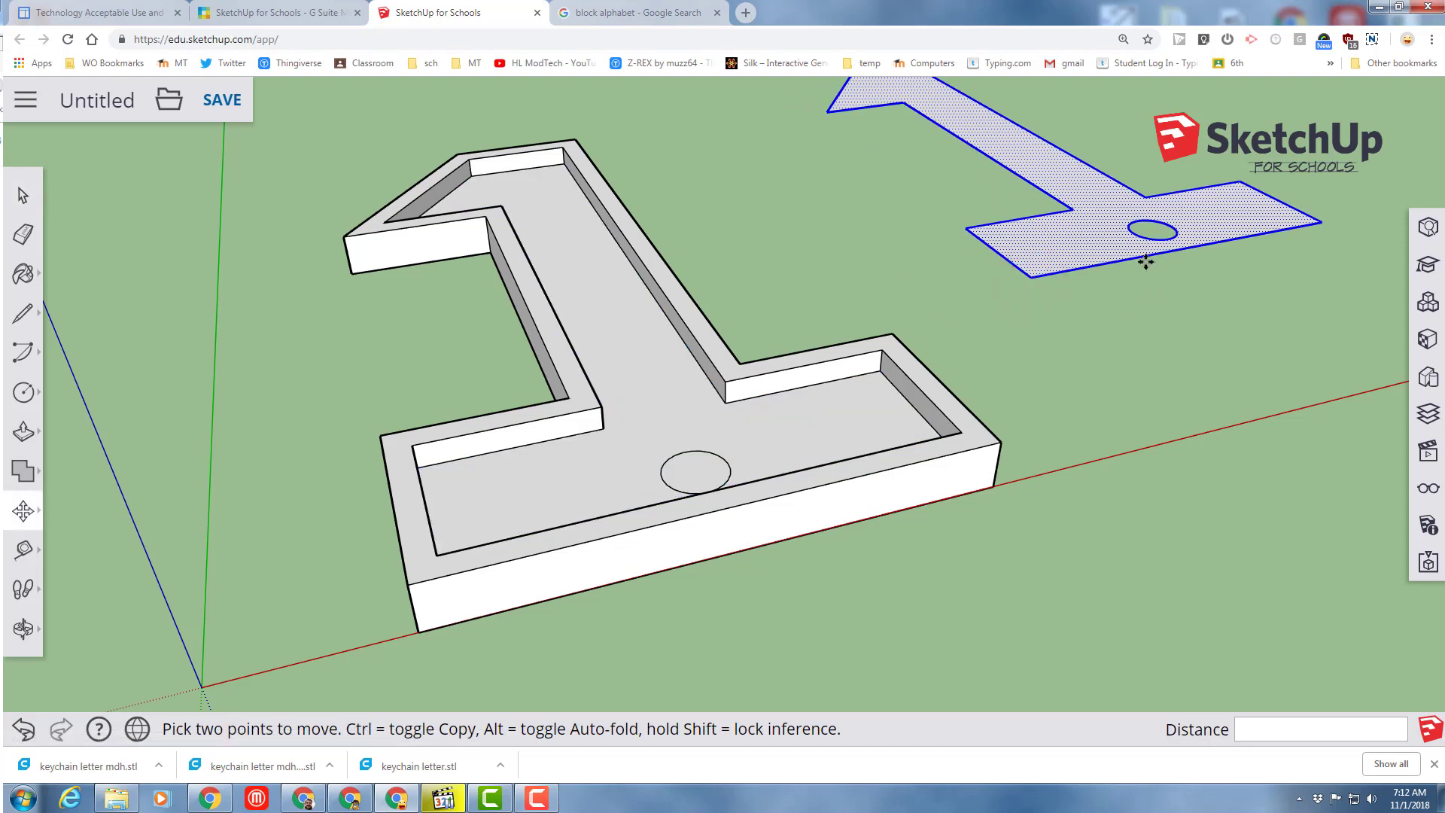
pyautogui.click(1031, 276)
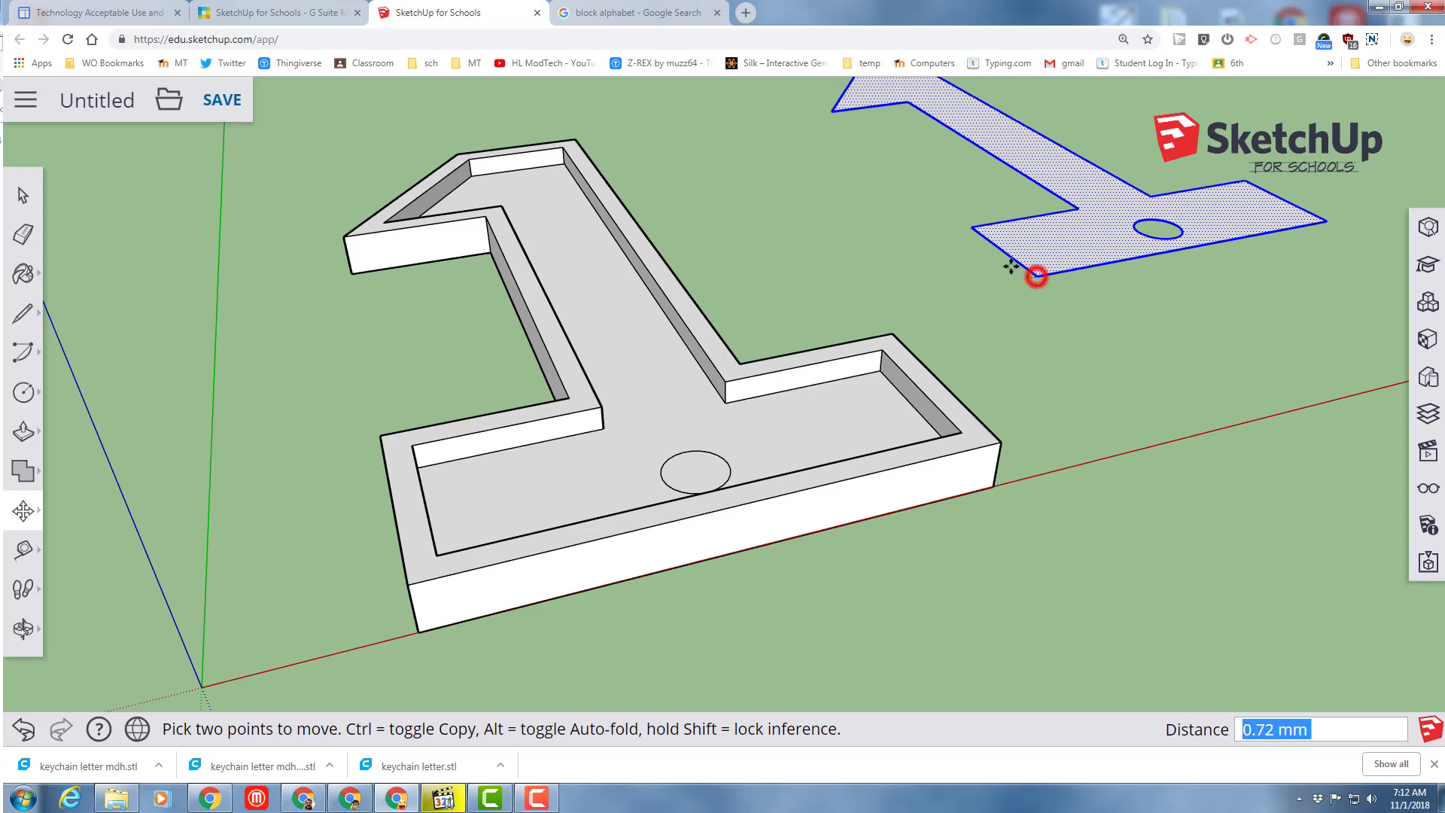
pyautogui.click(1080, 350)
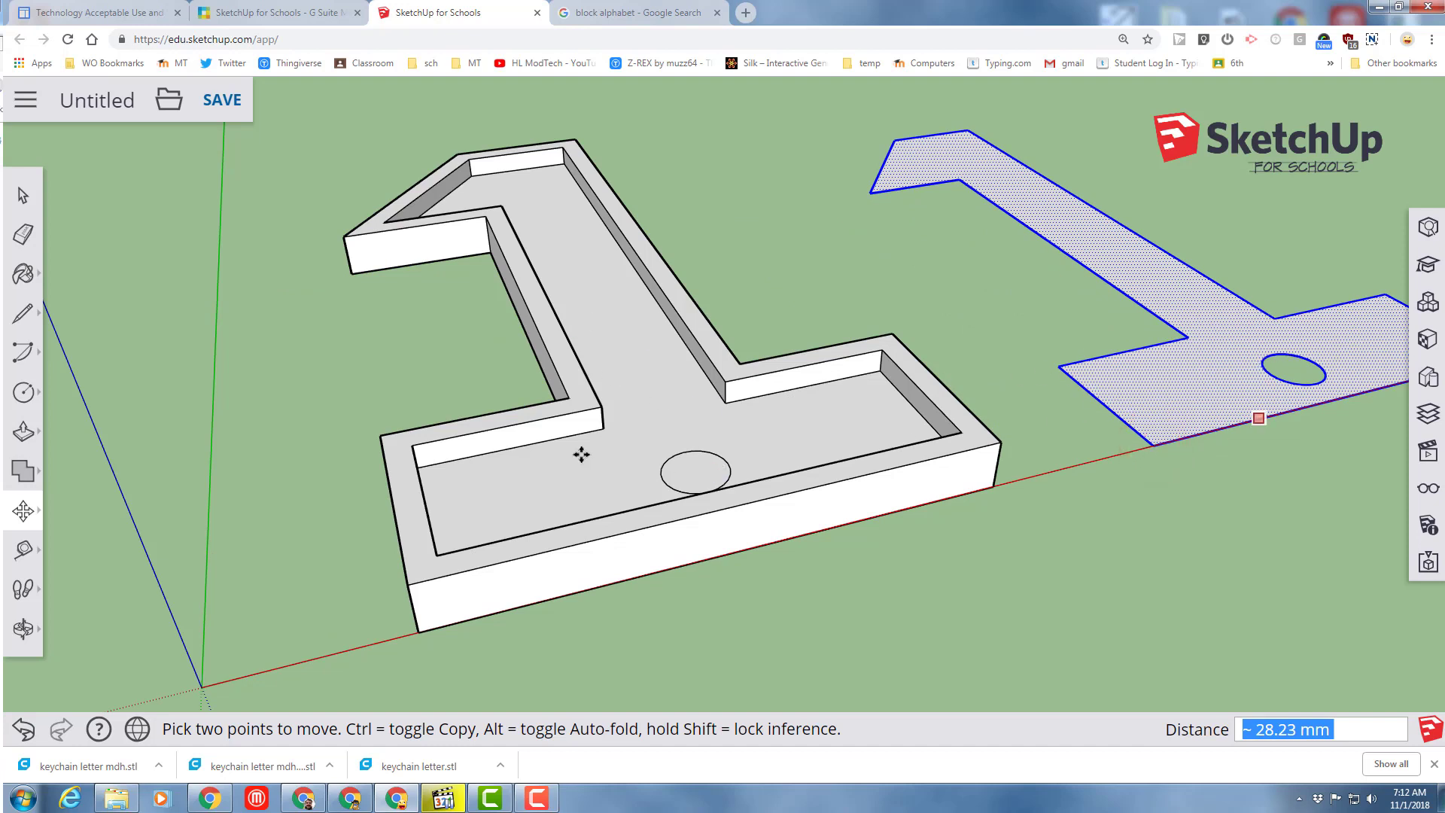
# Step: Push the keyhole circle down 2 mm through the rimmed base
pyautogui.click(23, 433)
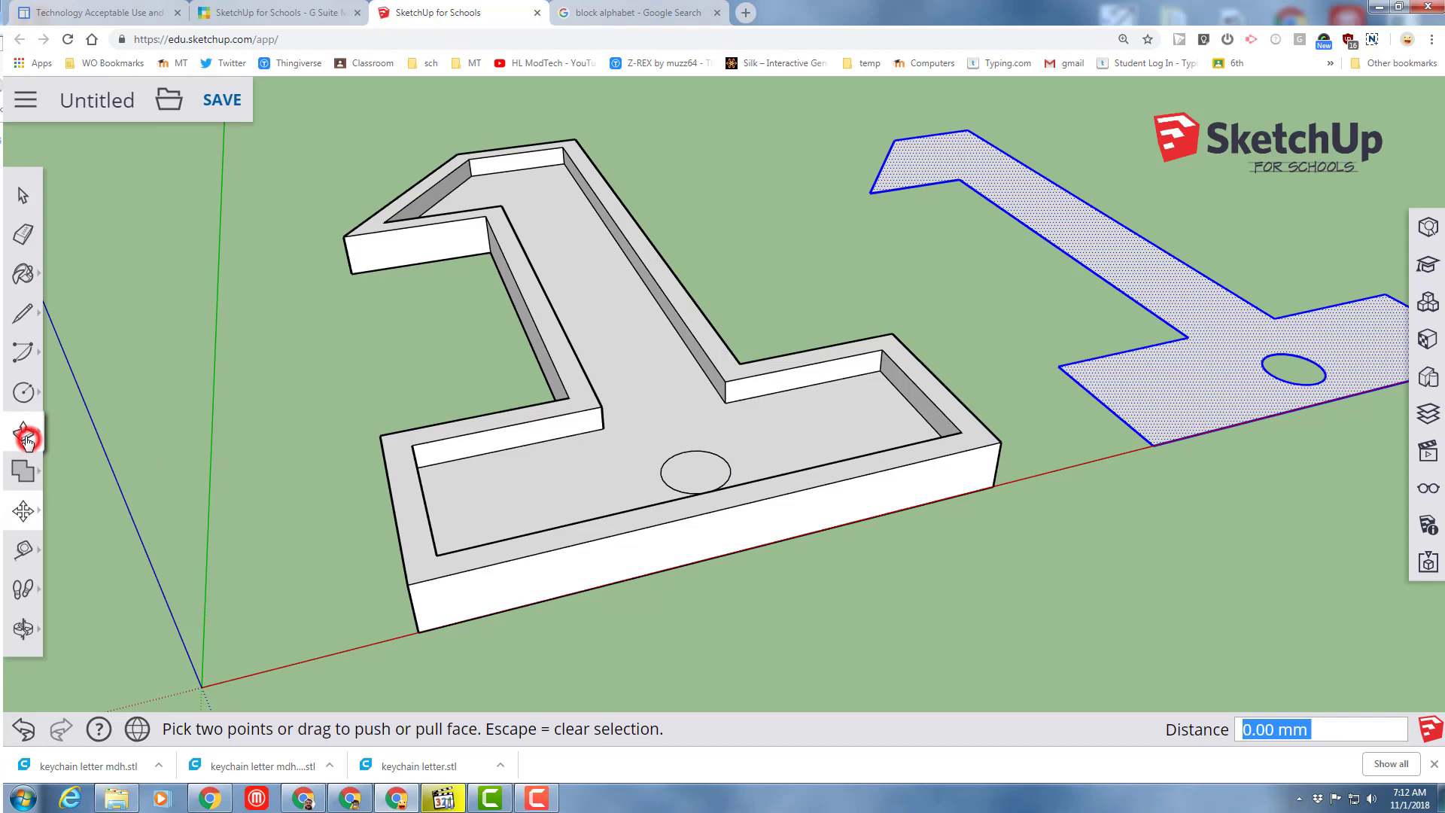
pyautogui.click(78, 389)
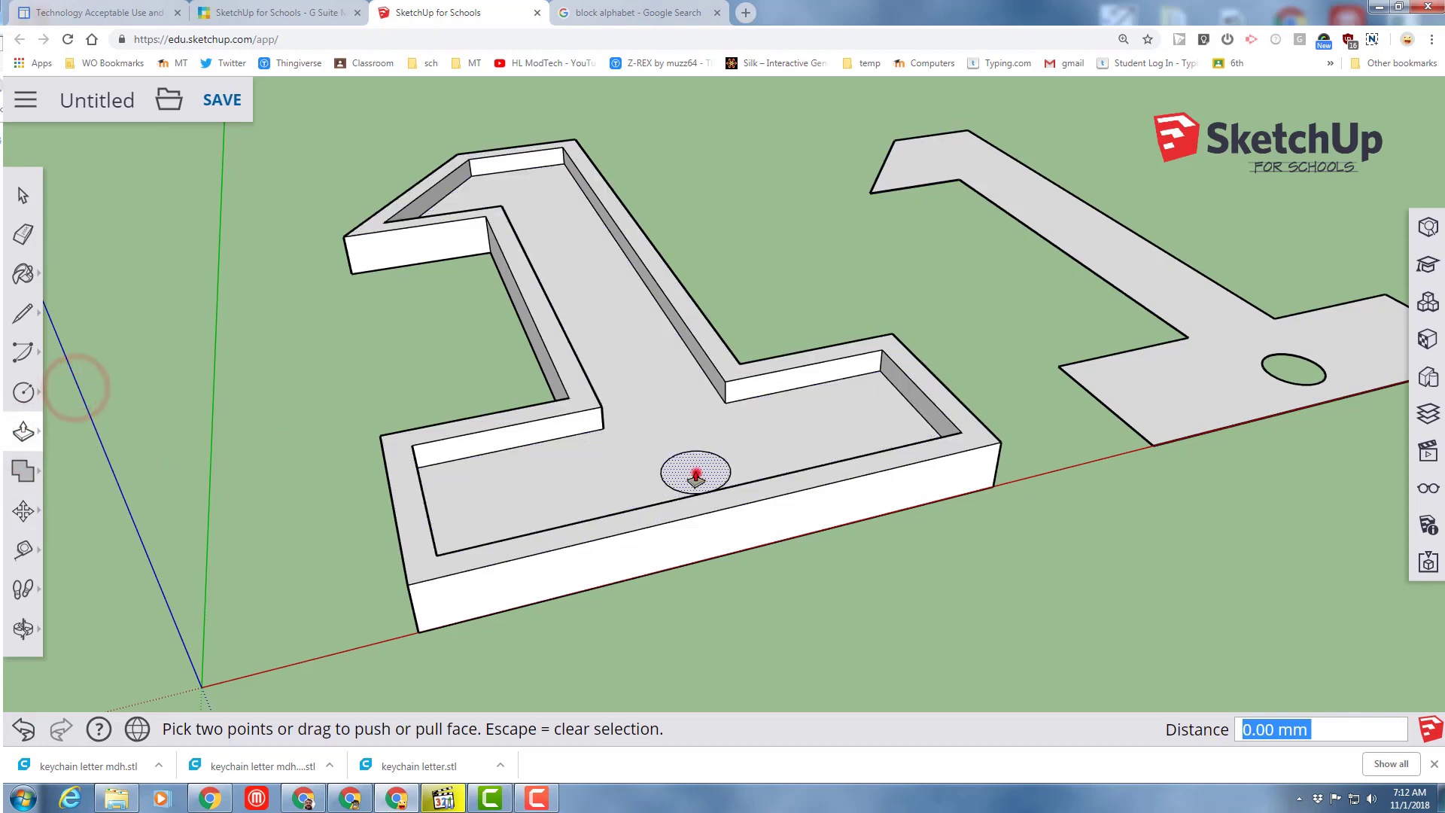
pyautogui.click(691, 473)
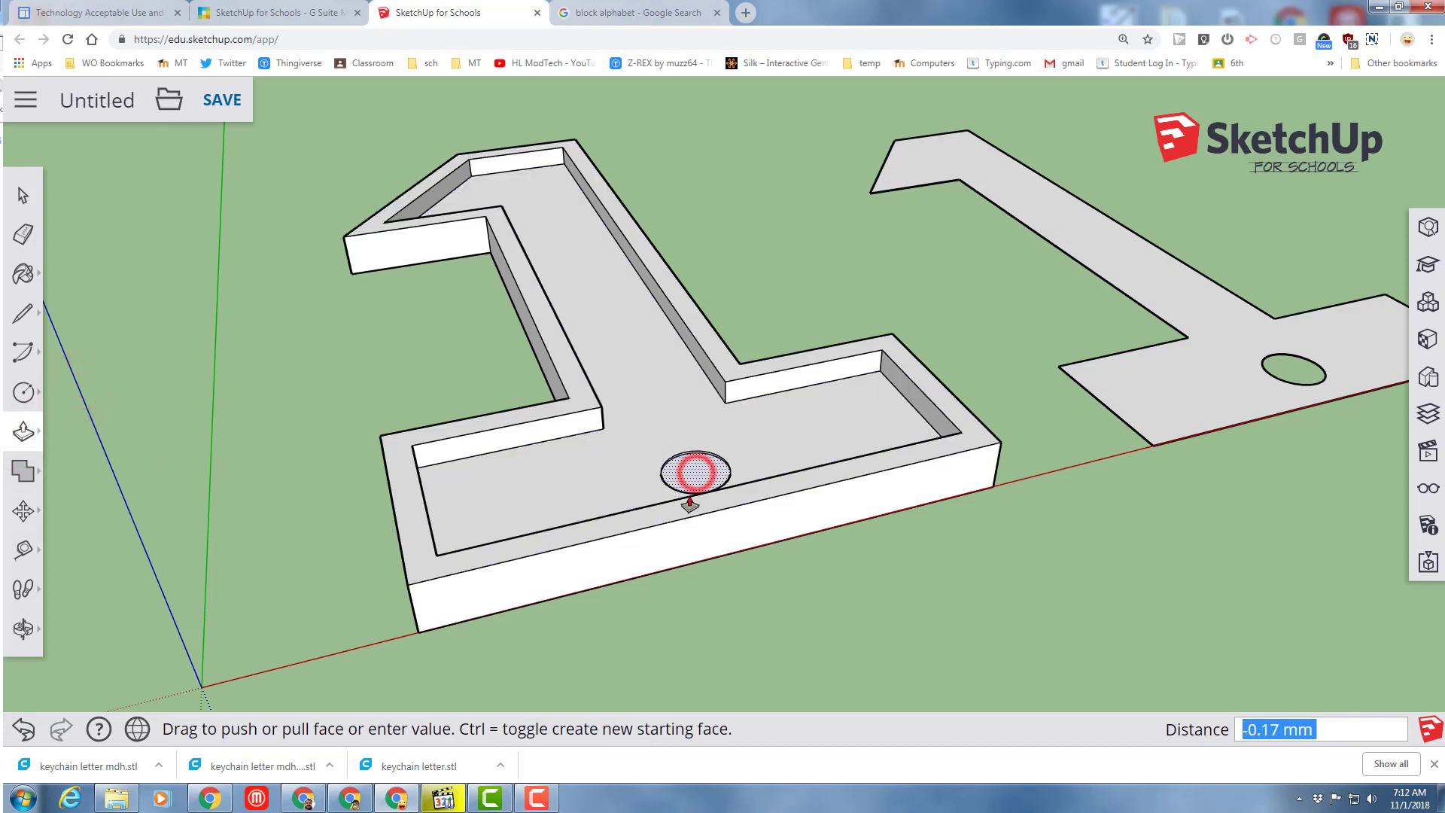
pyautogui.click(416, 636)
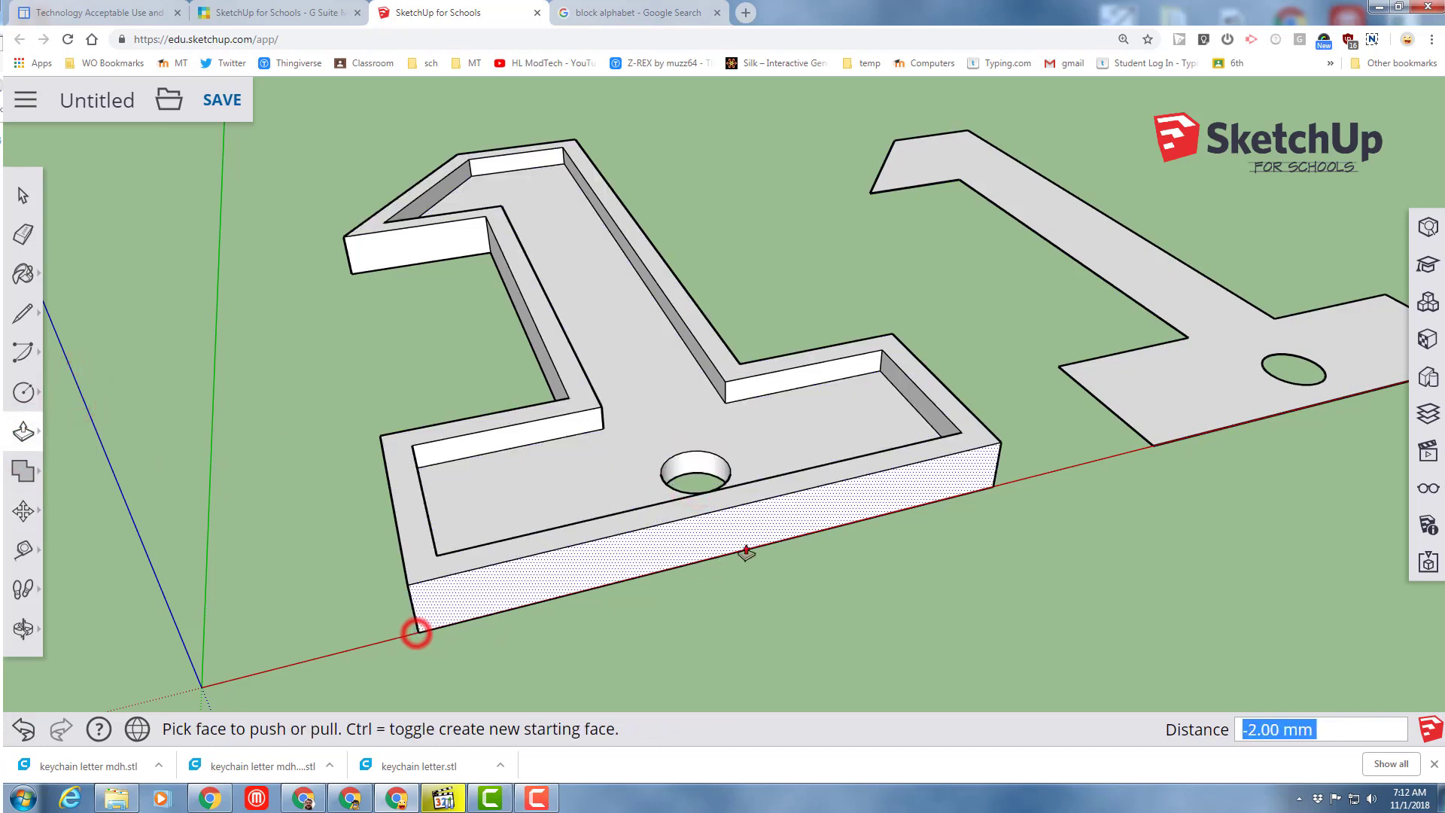
# Step: Extrude the flat second 1 to 1 mm thick
pyautogui.click(1191, 388)
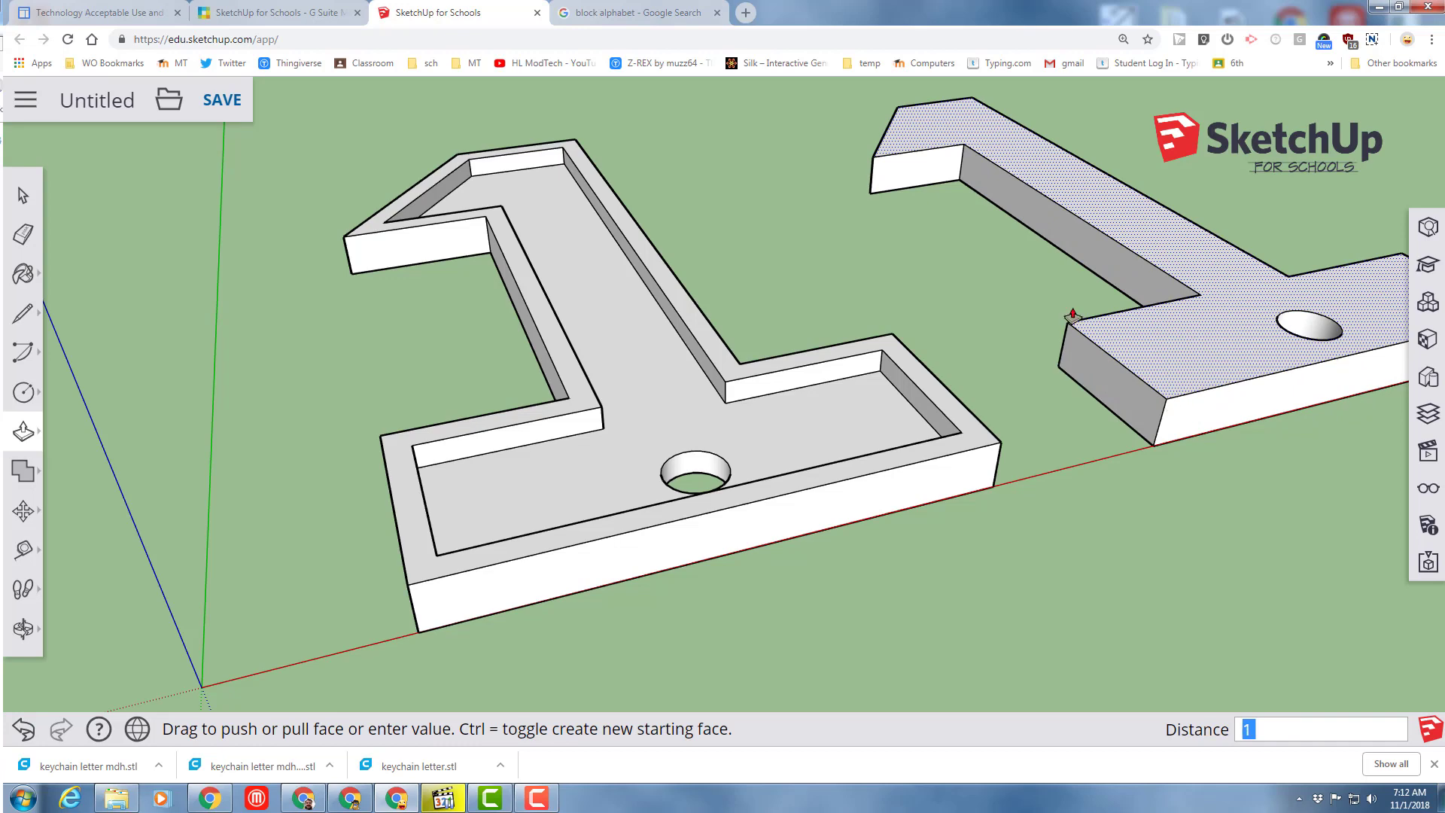
pyautogui.write('1')
pyautogui.press('Return')
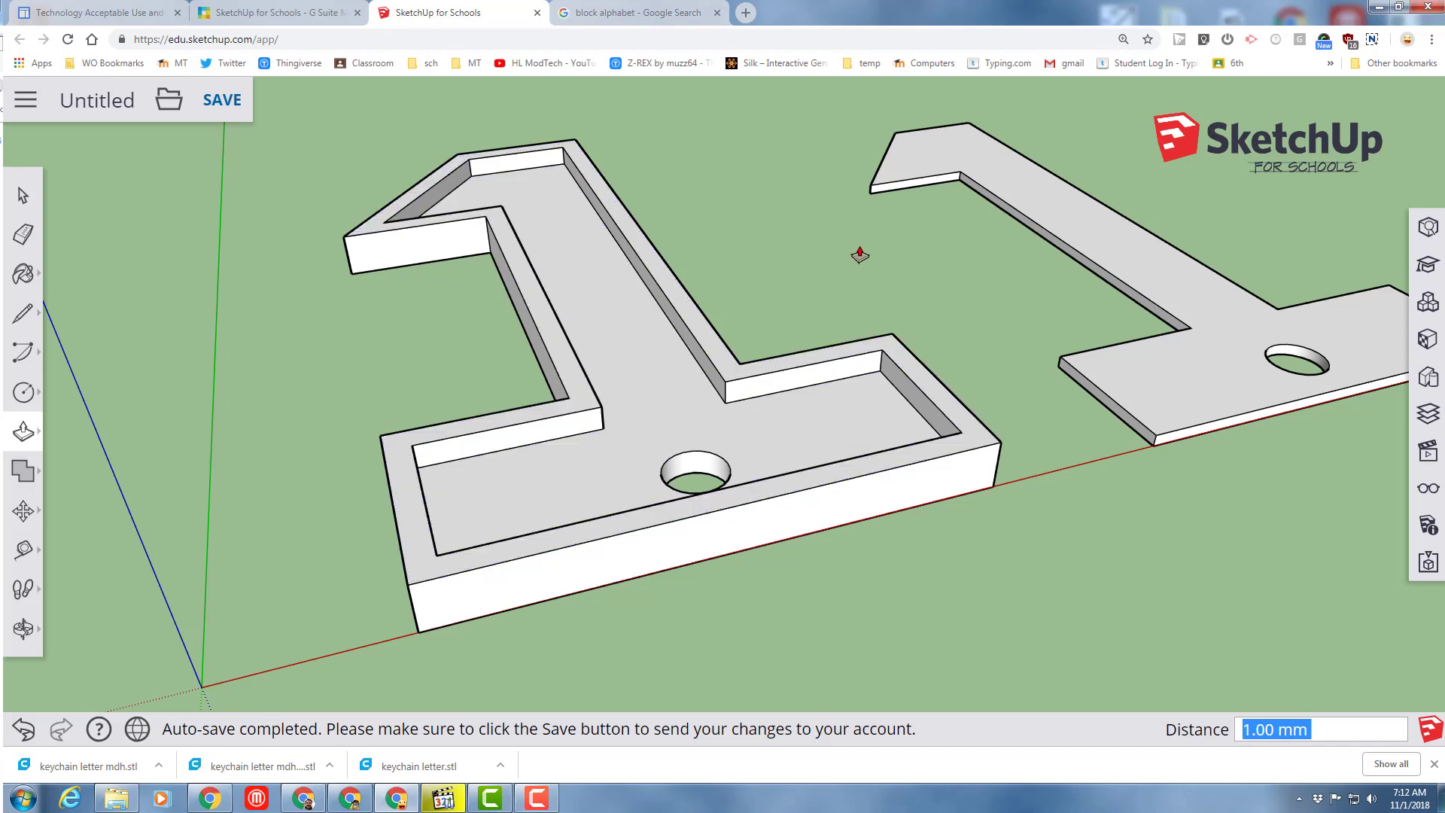
pyautogui.moveTo(955, 277); pyautogui.dragTo(829, 317, button='middle')
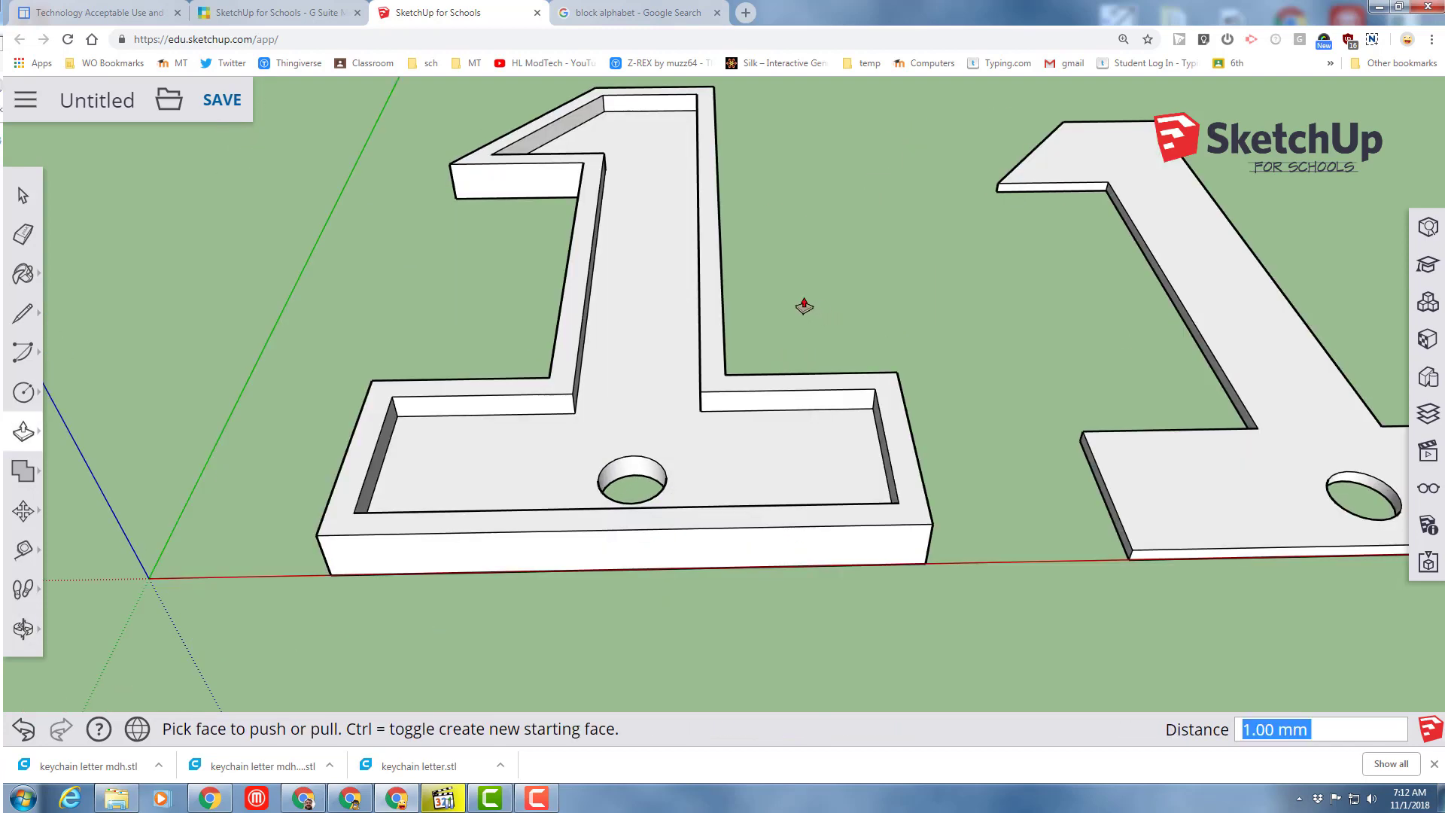
pyautogui.moveTo(1125, 402); pyautogui.dragTo(1112, 380, button='middle')
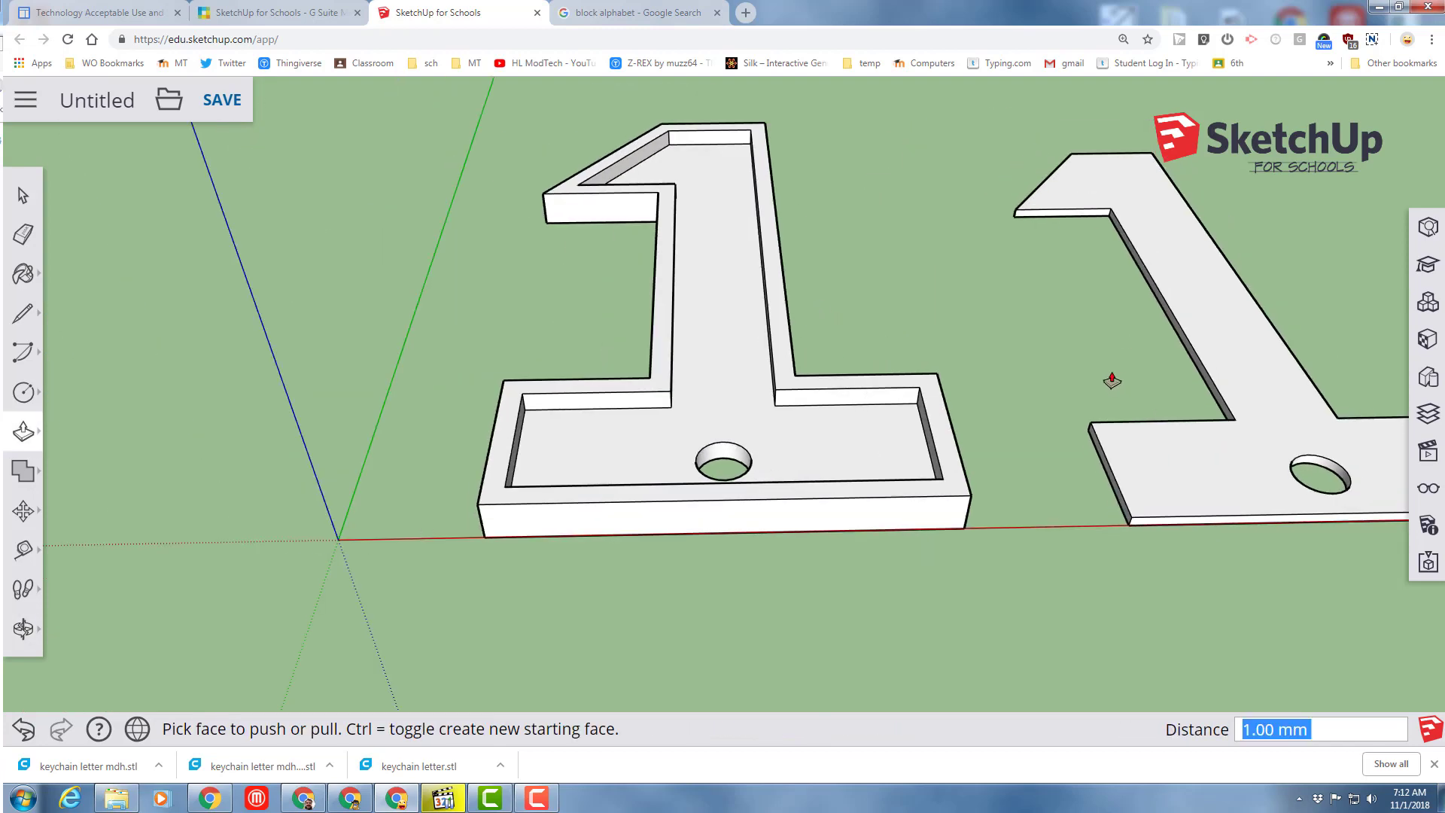
# Step: Save the model as 'inset keychain mdh' in the Google Drive sketchup folder
pyautogui.click(223, 106)
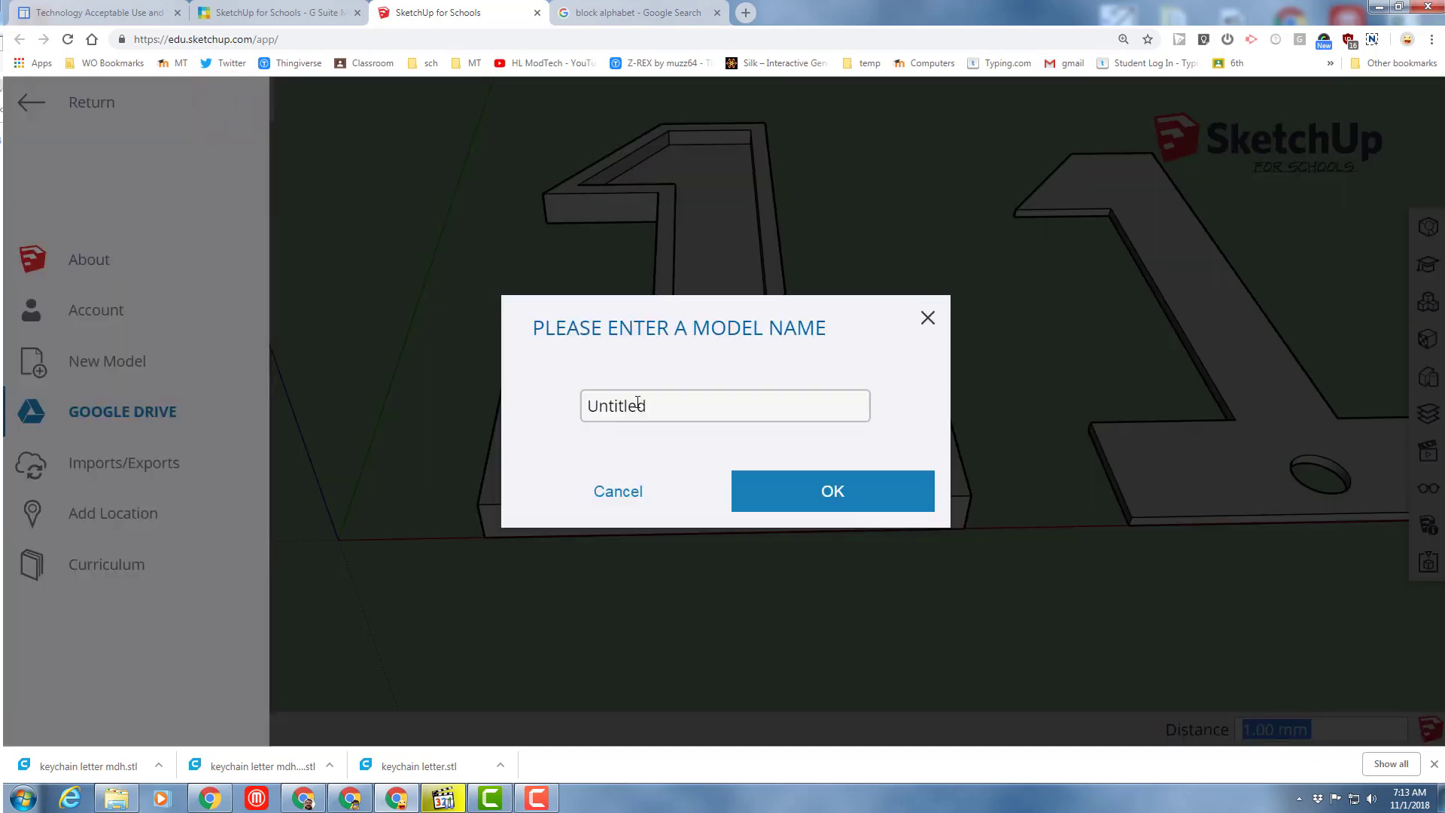
pyautogui.click(668, 406)
pyautogui.doubleClick(667, 407)
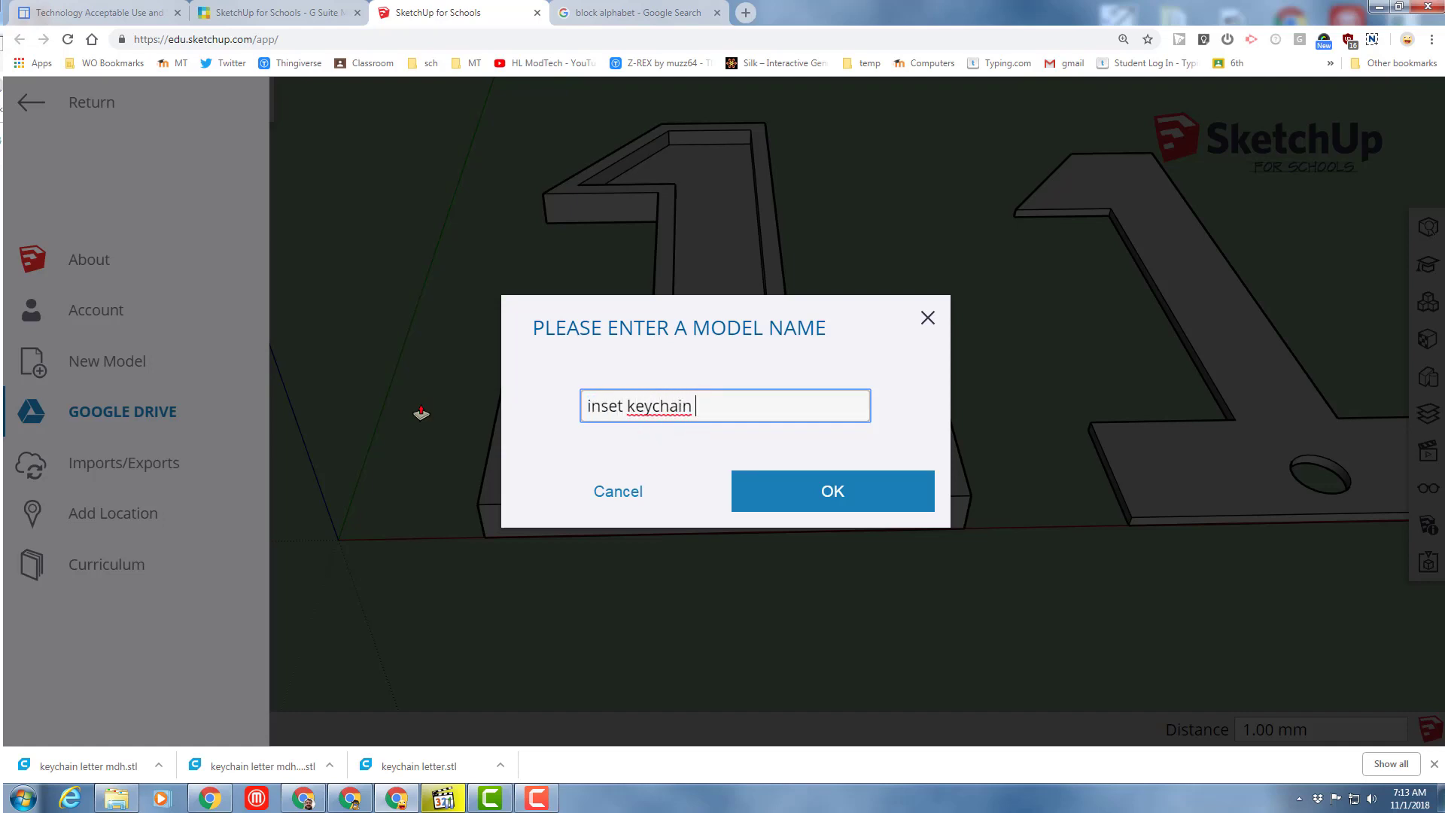
pyautogui.click(843, 498)
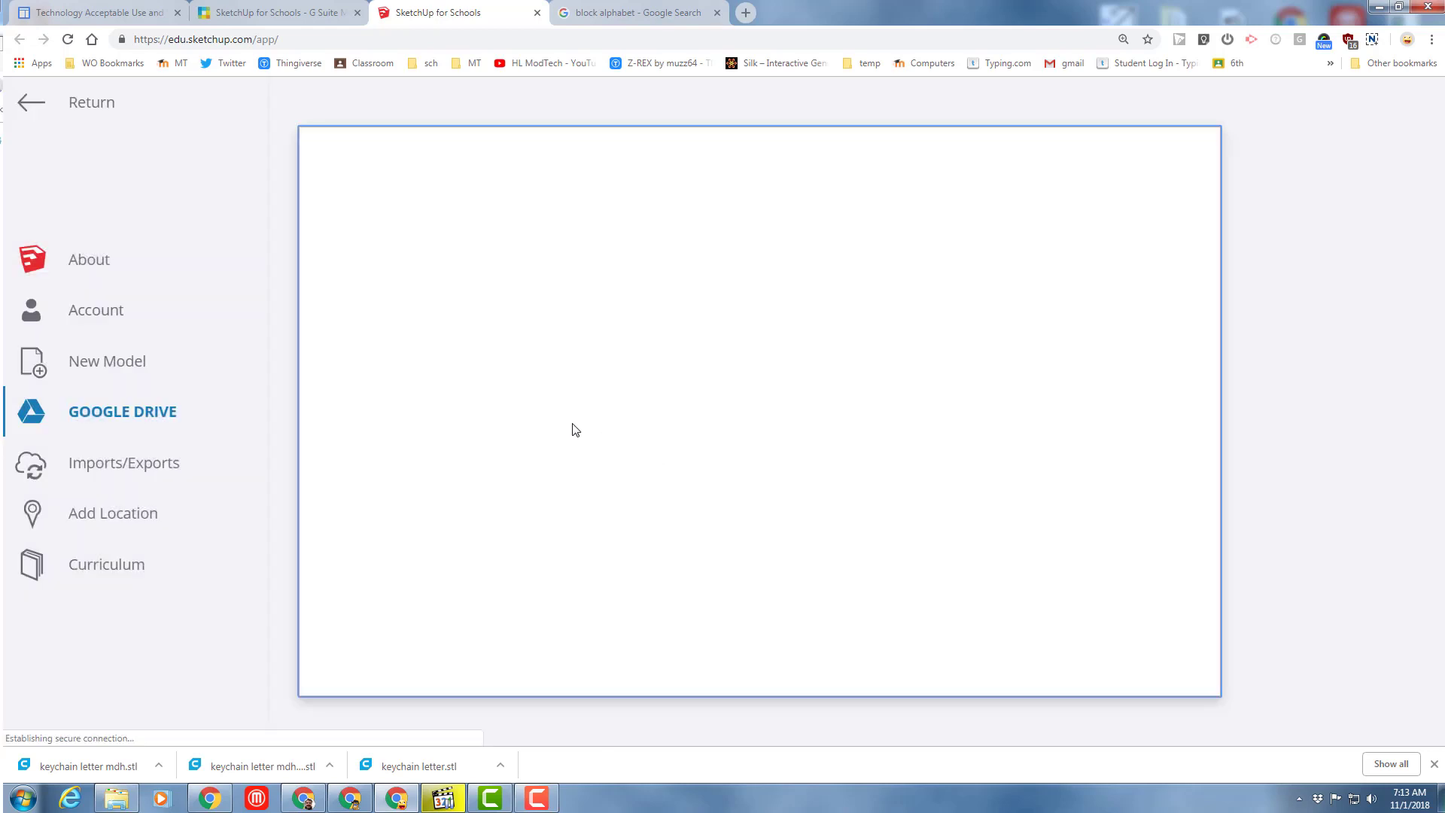
pyautogui.click(411, 415)
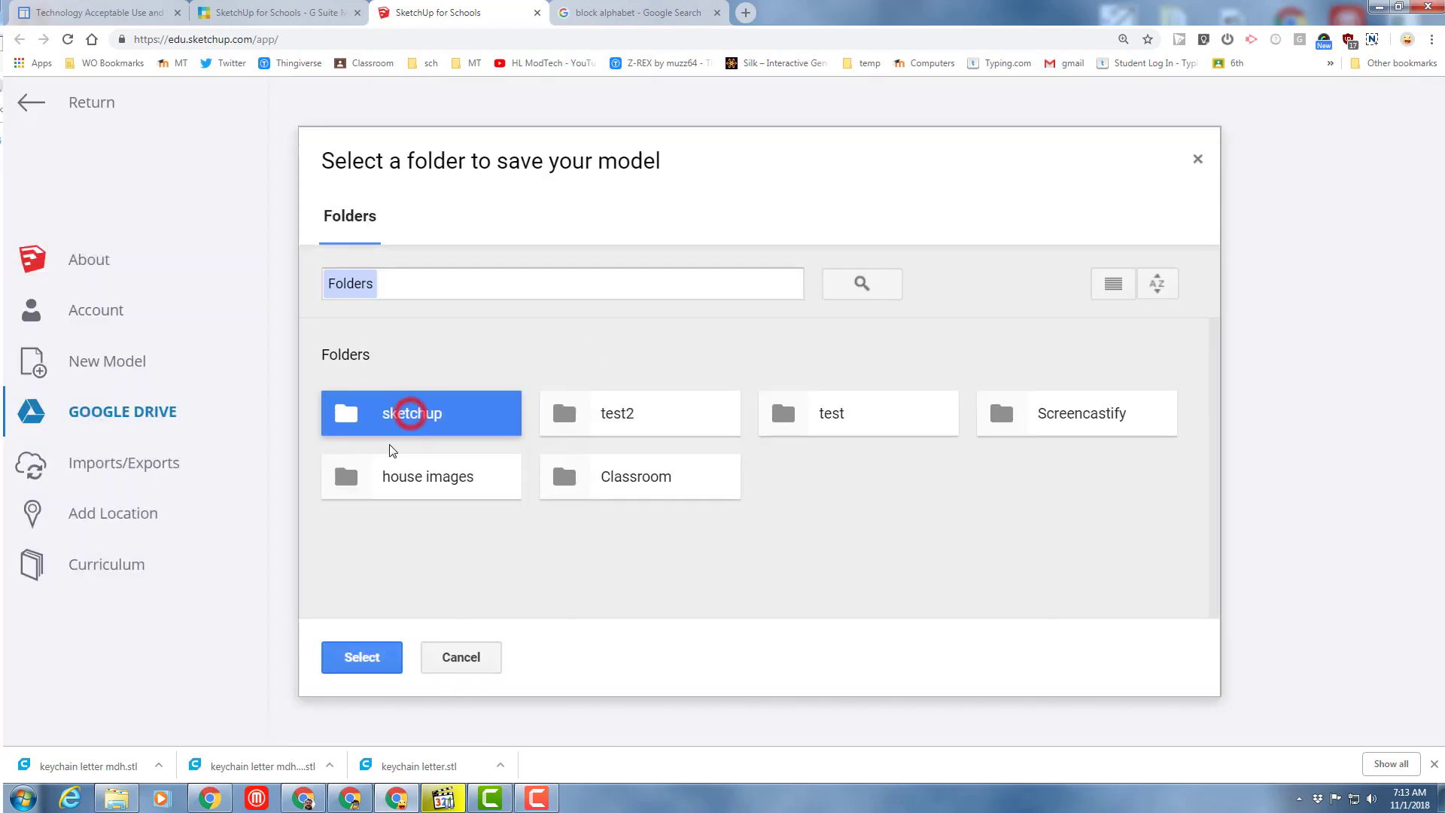
pyautogui.click(358, 659)
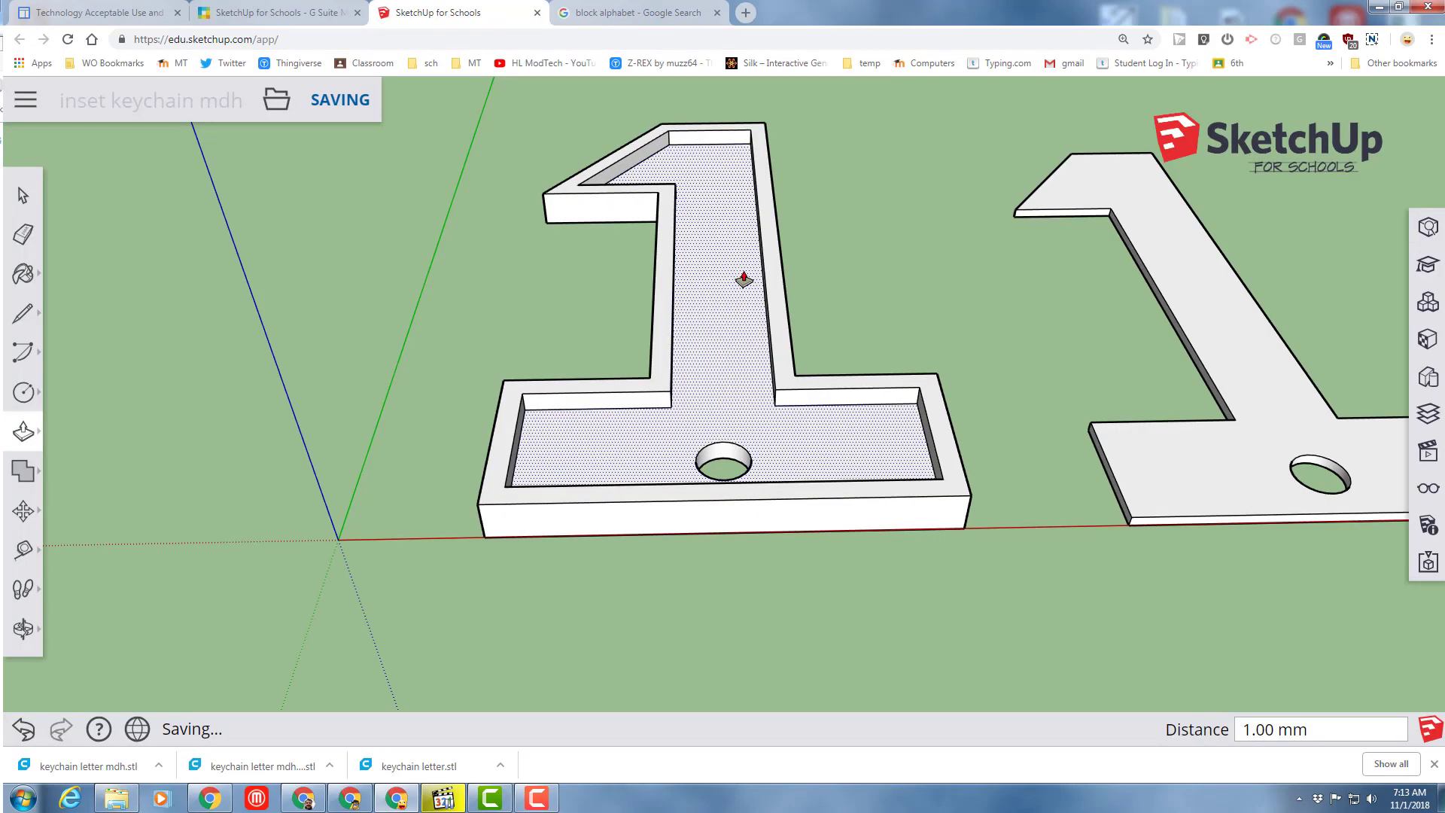
# Step: Window-select the whole rimmed base 1, including its front face
pyautogui.click(23, 195)
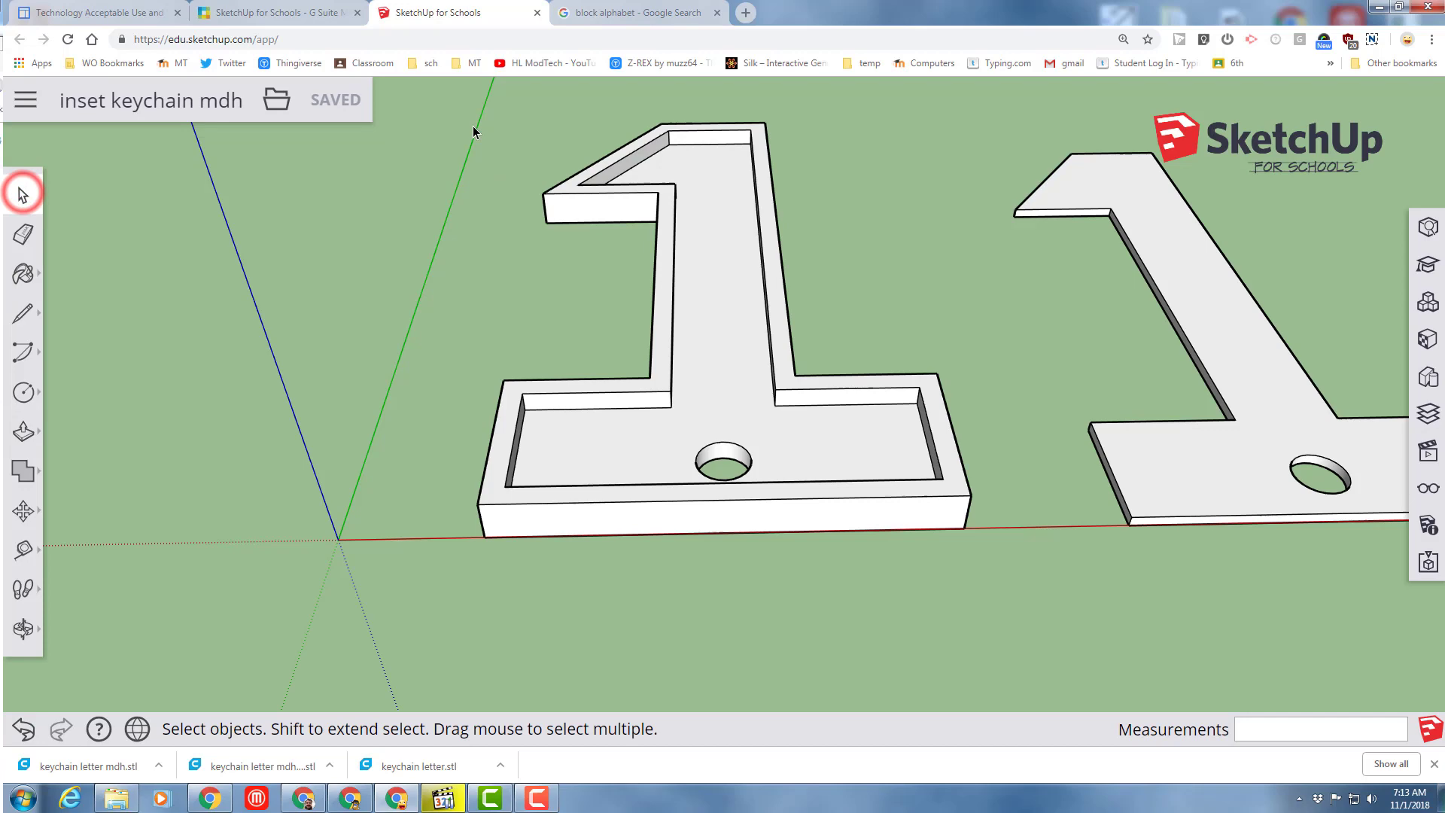
pyautogui.moveTo(539, 172); pyautogui.dragTo(982, 587)
pyautogui.moveTo(982, 587); pyautogui.dragTo(684, 263, button='middle')
pyautogui.moveTo(614, 172); pyautogui.dragTo(995, 634)
# Step: Export the selection as 'inset keychain mdh.stl' into the stl files folder
pyautogui.click(276, 99)
pyautogui.click(289, 299)
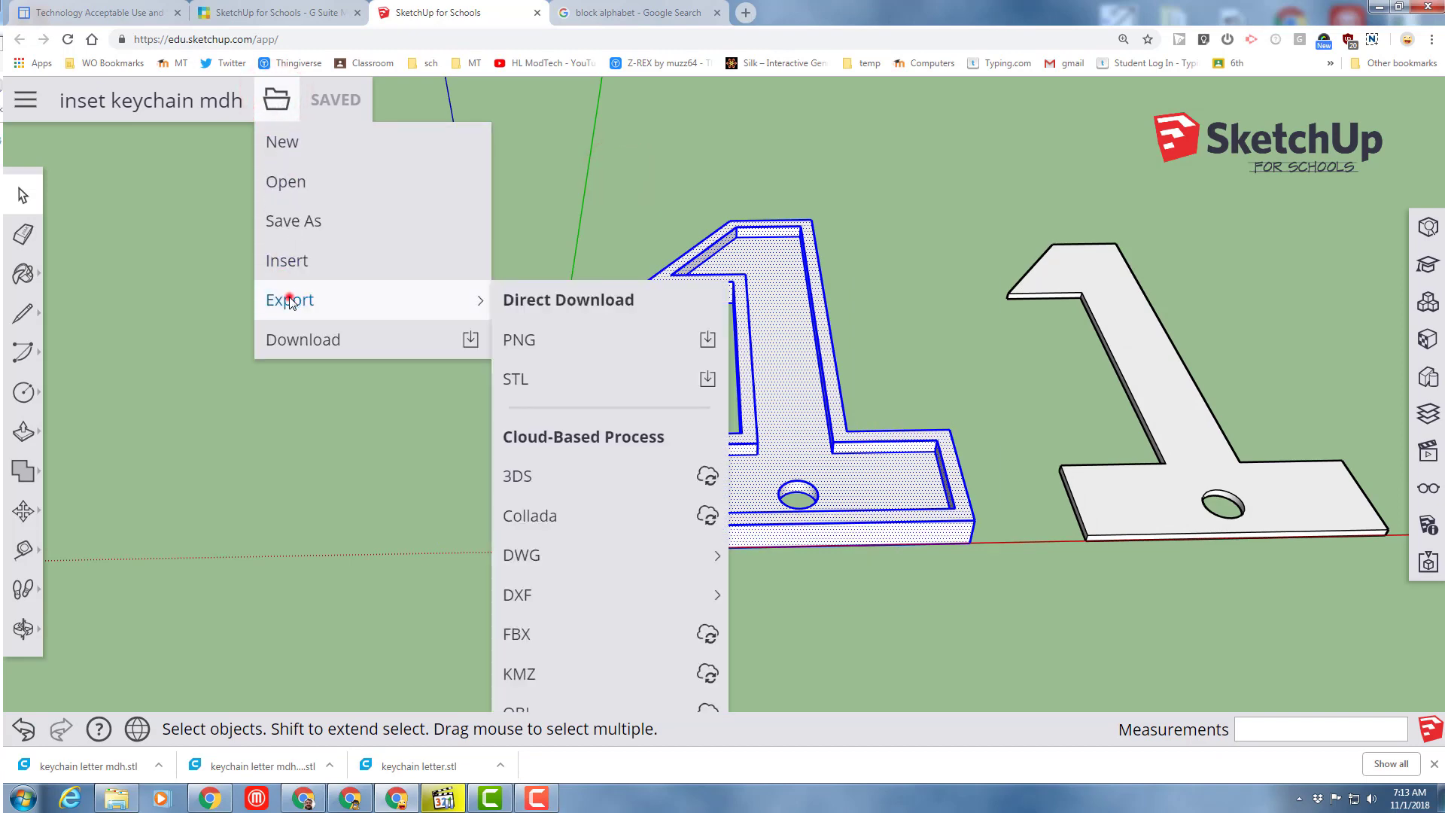
pyautogui.click(516, 378)
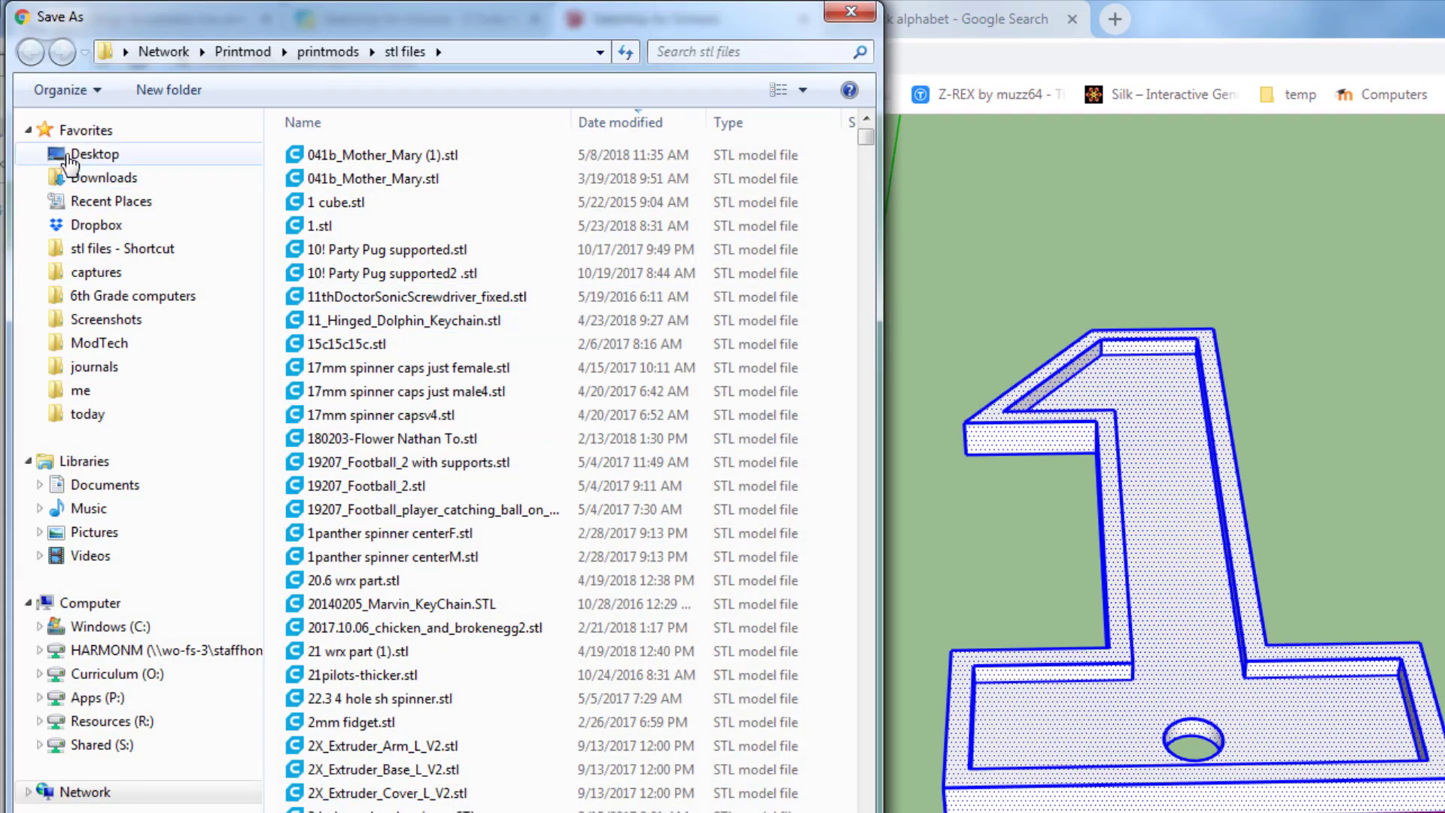
pyautogui.click(62, 155)
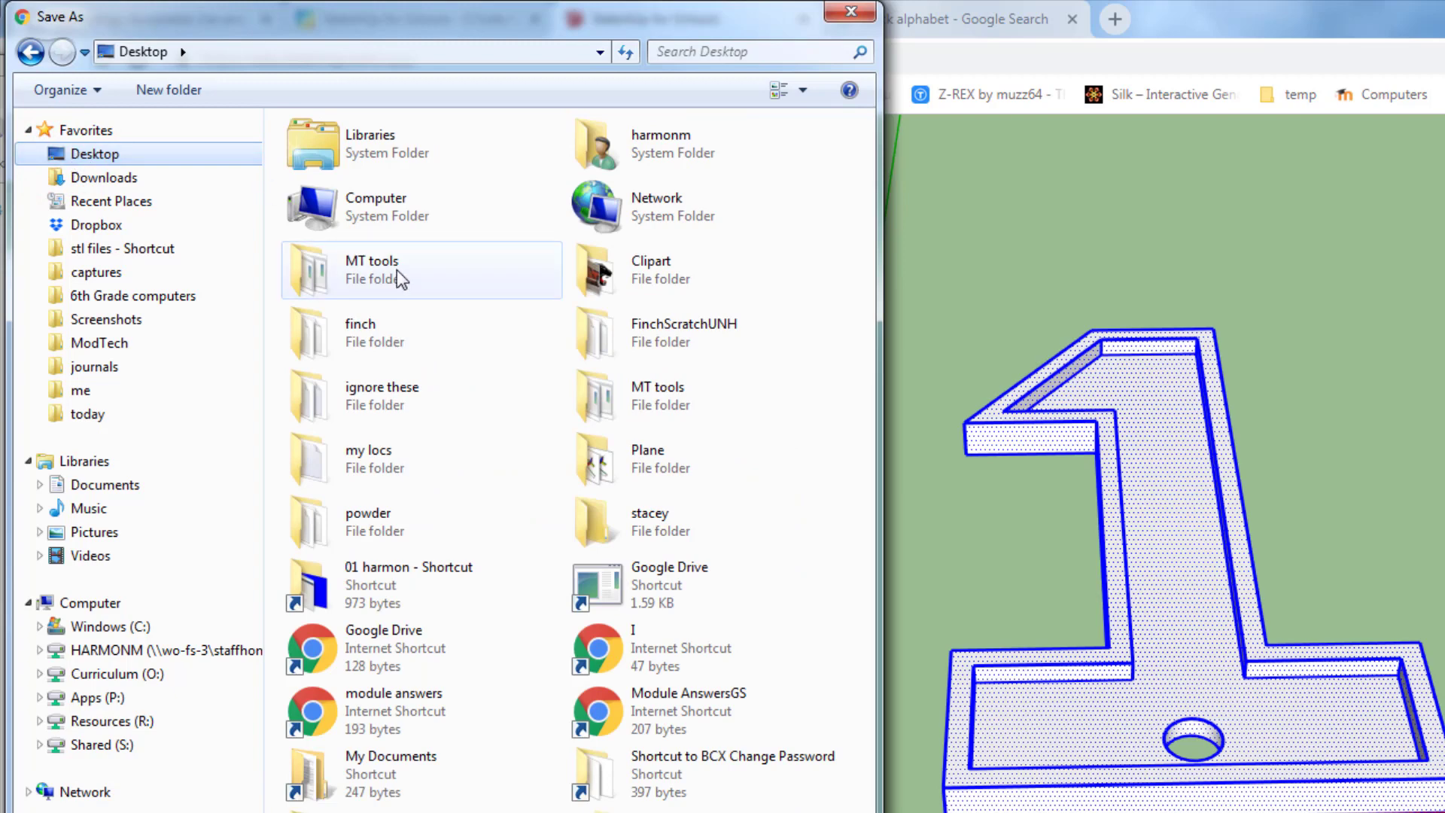
pyautogui.doubleClick(397, 272)
pyautogui.click(376, 322)
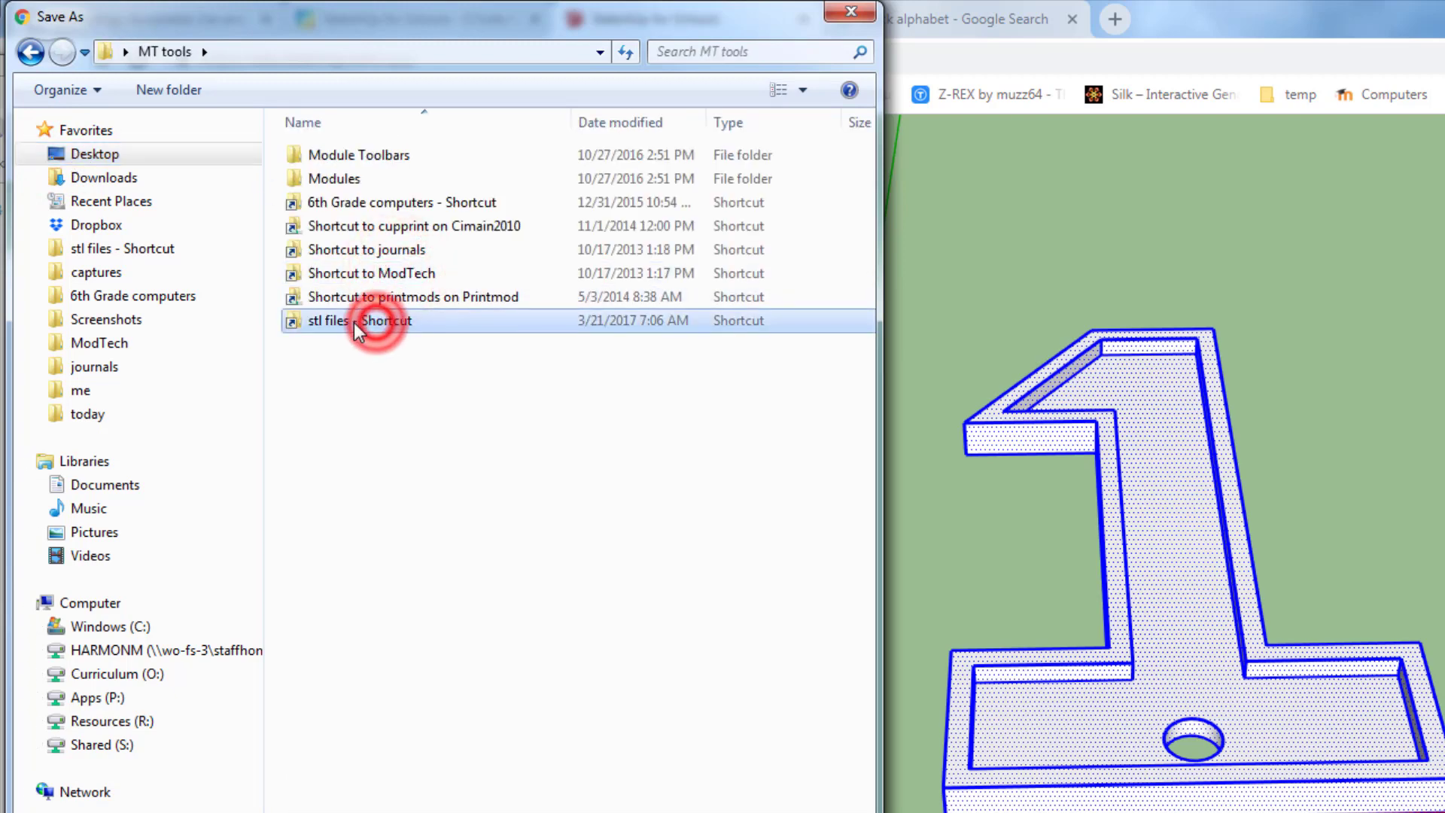
pyautogui.doubleClick(384, 320)
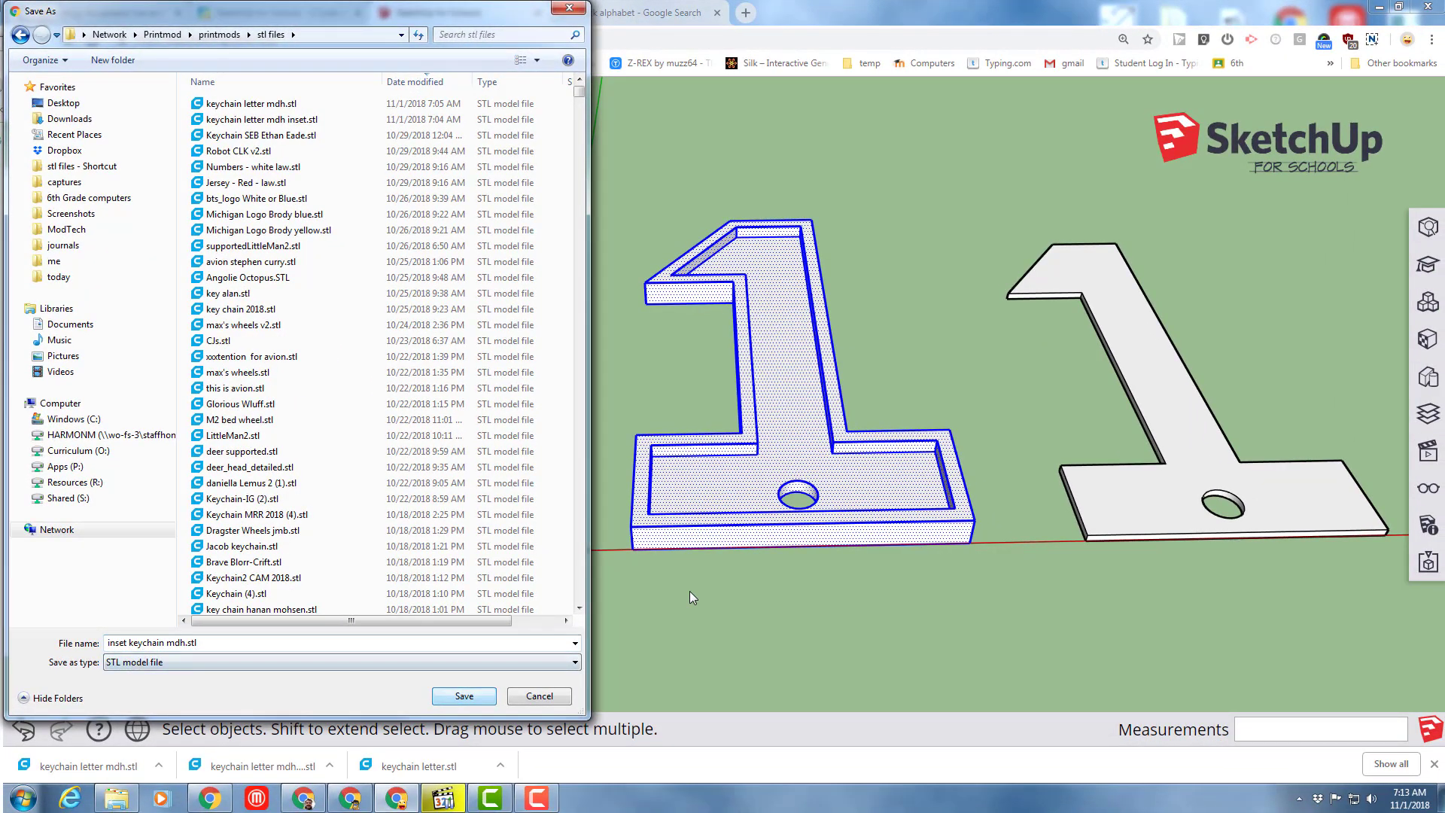
pyautogui.click(462, 696)
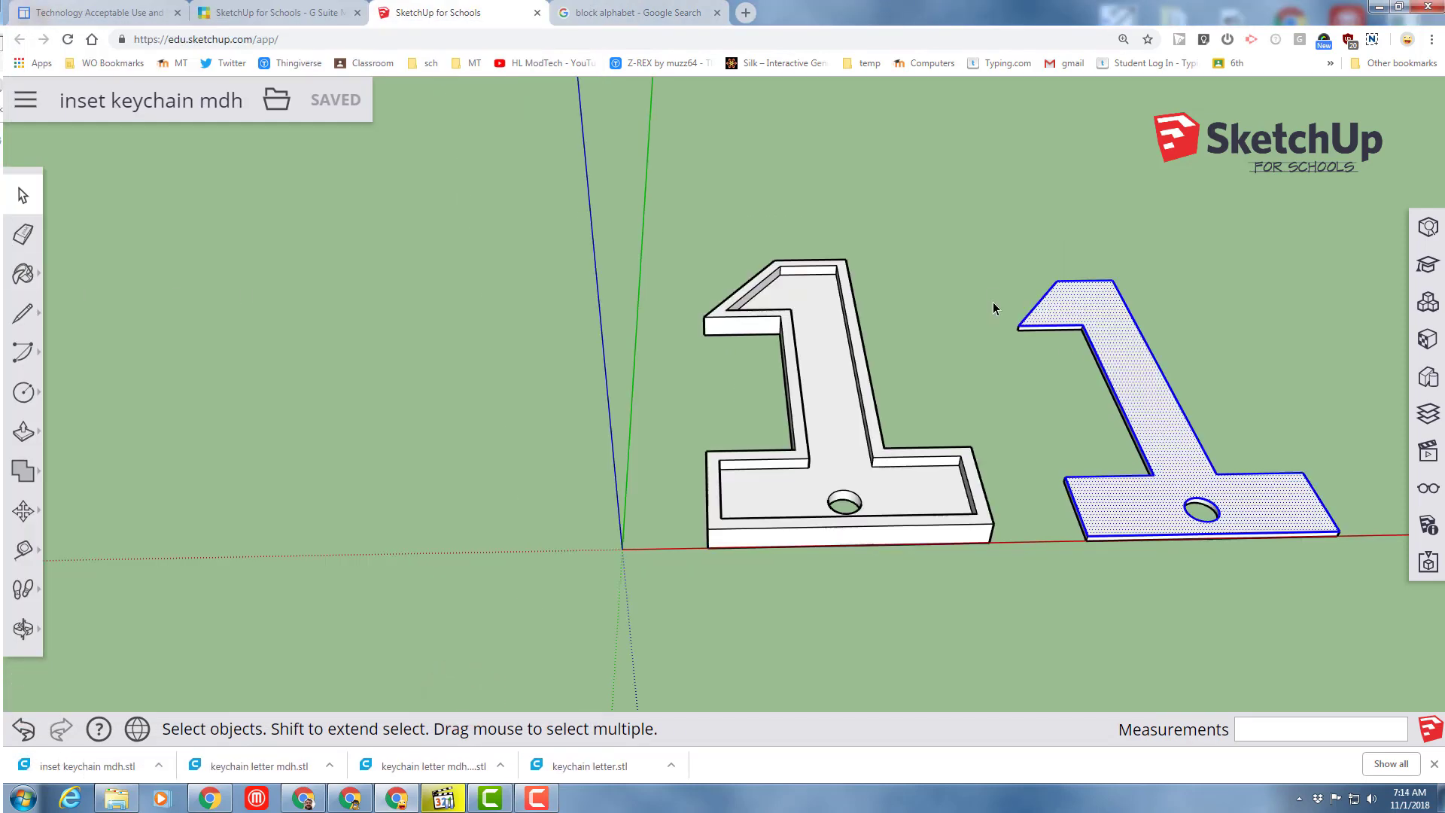
# Step: Select only the flat inset 1 and export it as a second STL file to the stl files folder
pyautogui.click(993, 291)
pyautogui.moveTo(1001, 229); pyautogui.dragTo(1390, 638)
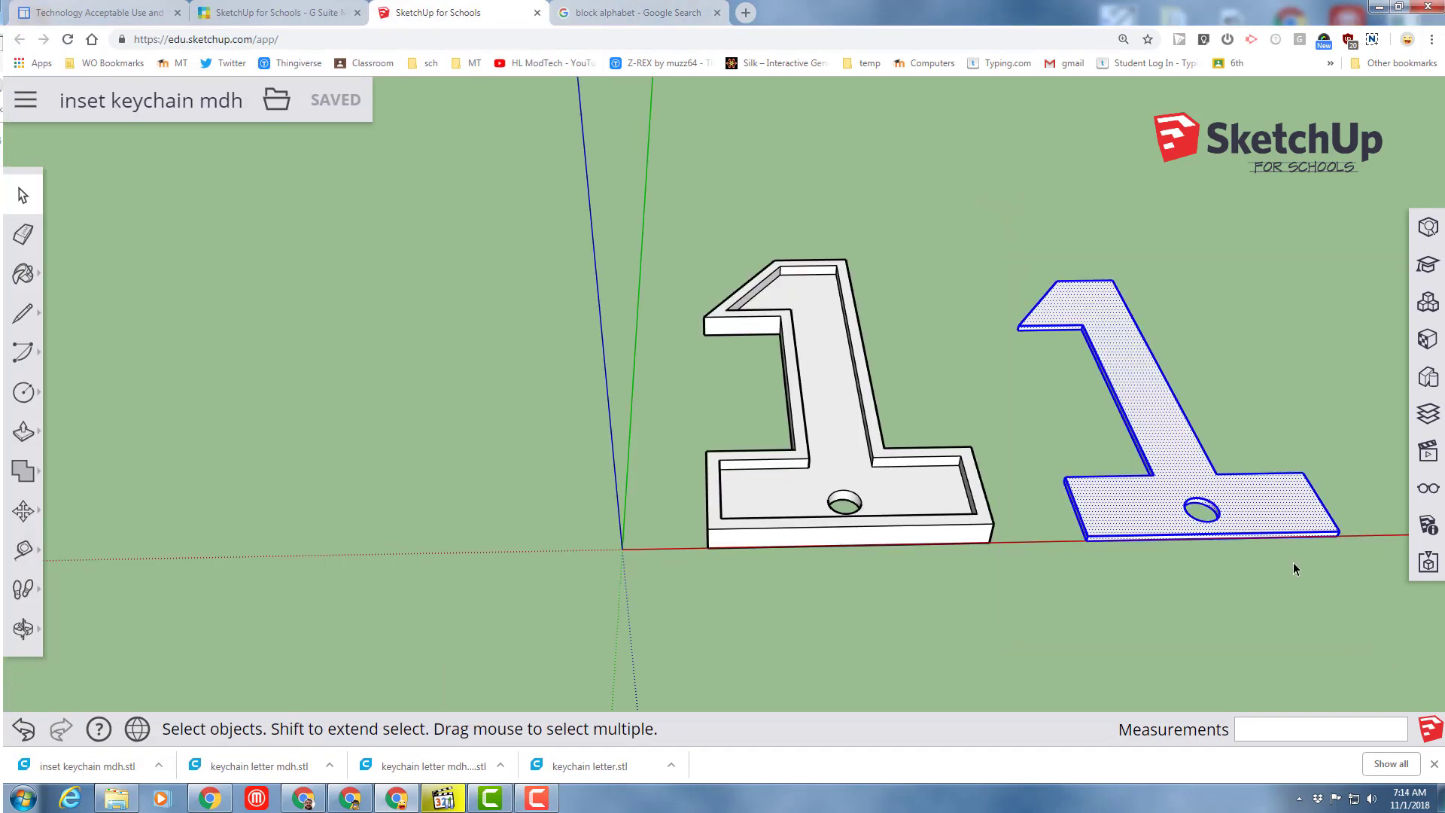
pyautogui.click(271, 103)
pyautogui.moveTo(294, 301)
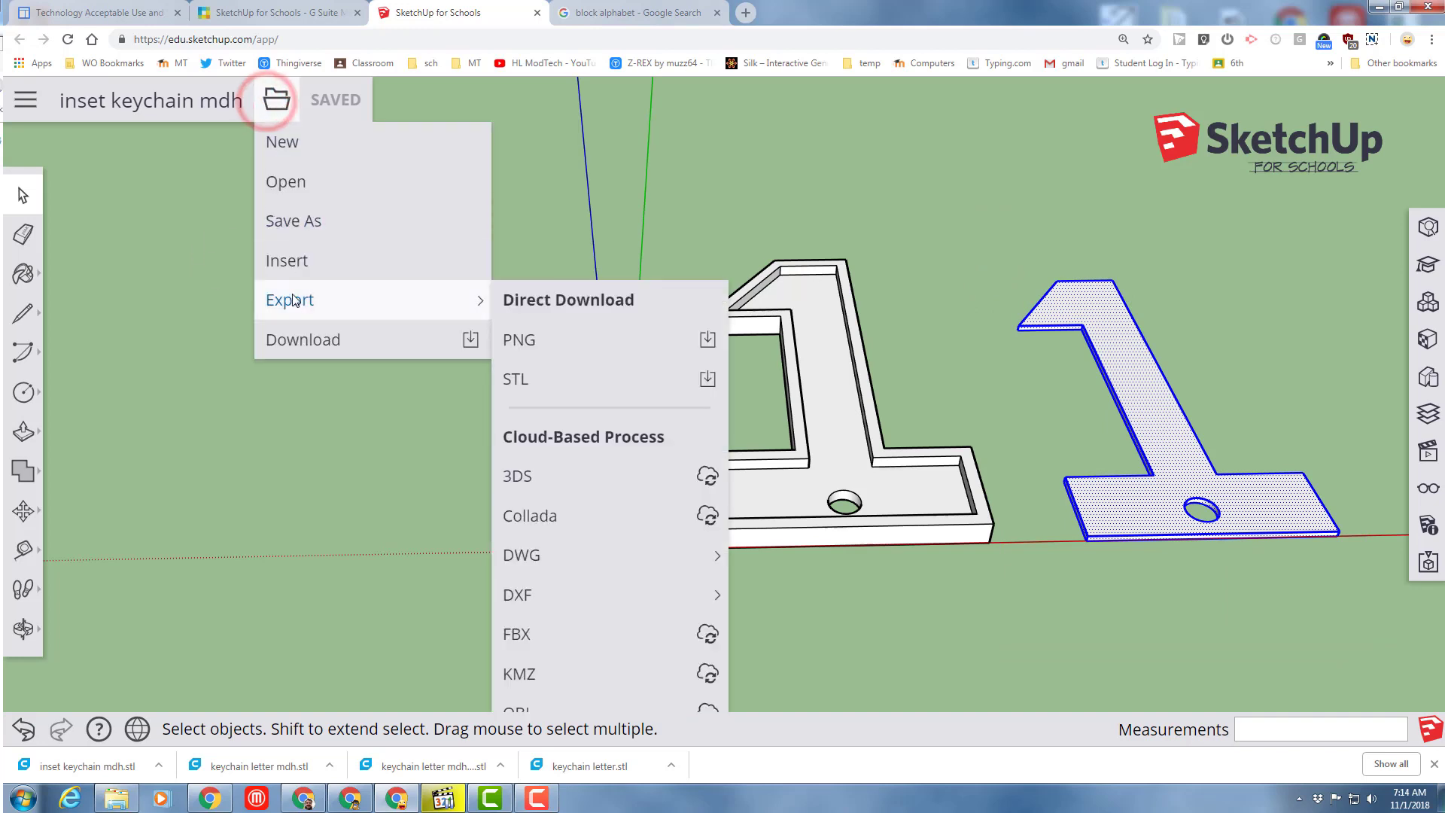
pyautogui.click(526, 378)
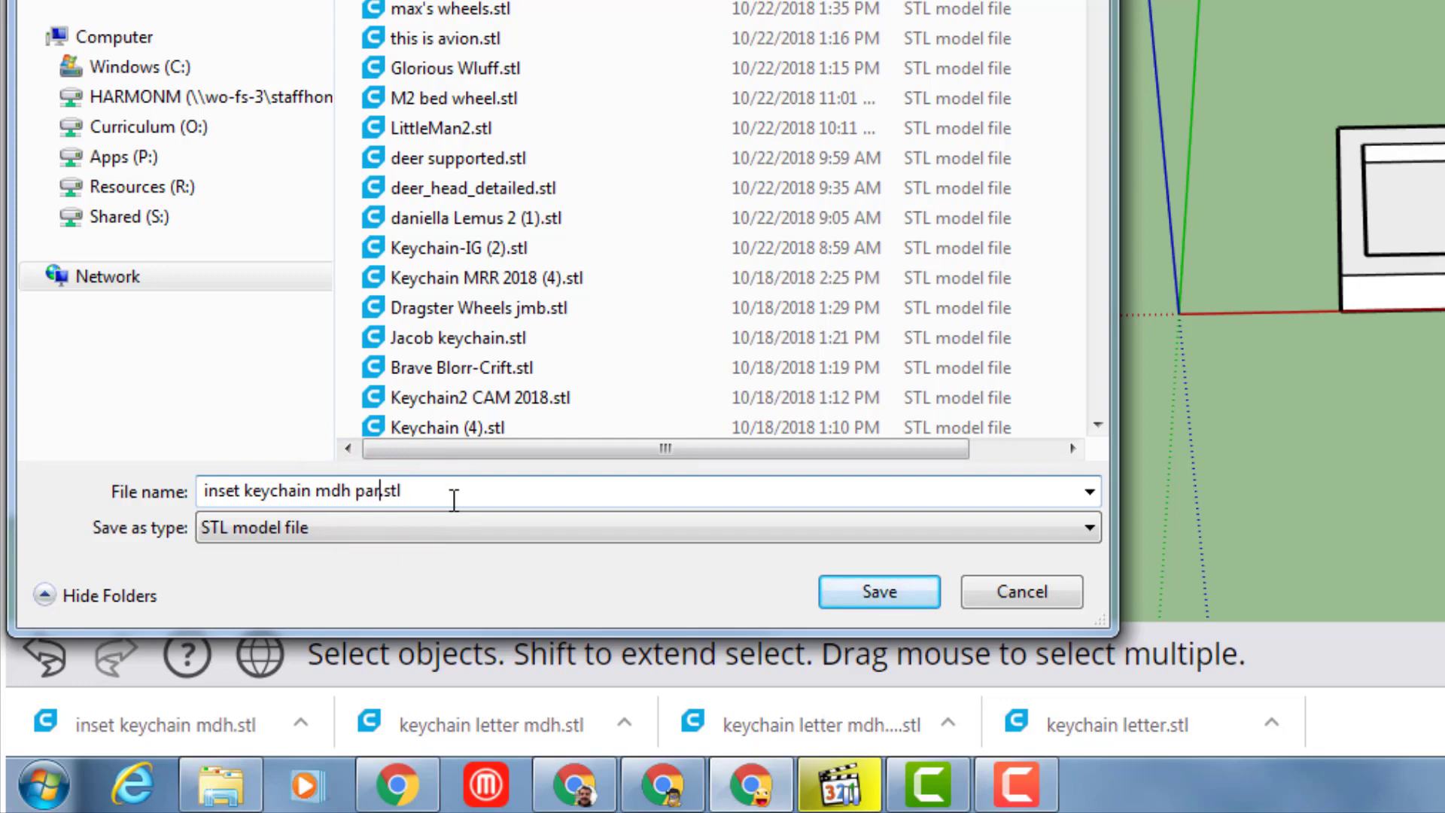
pyautogui.press('Return')
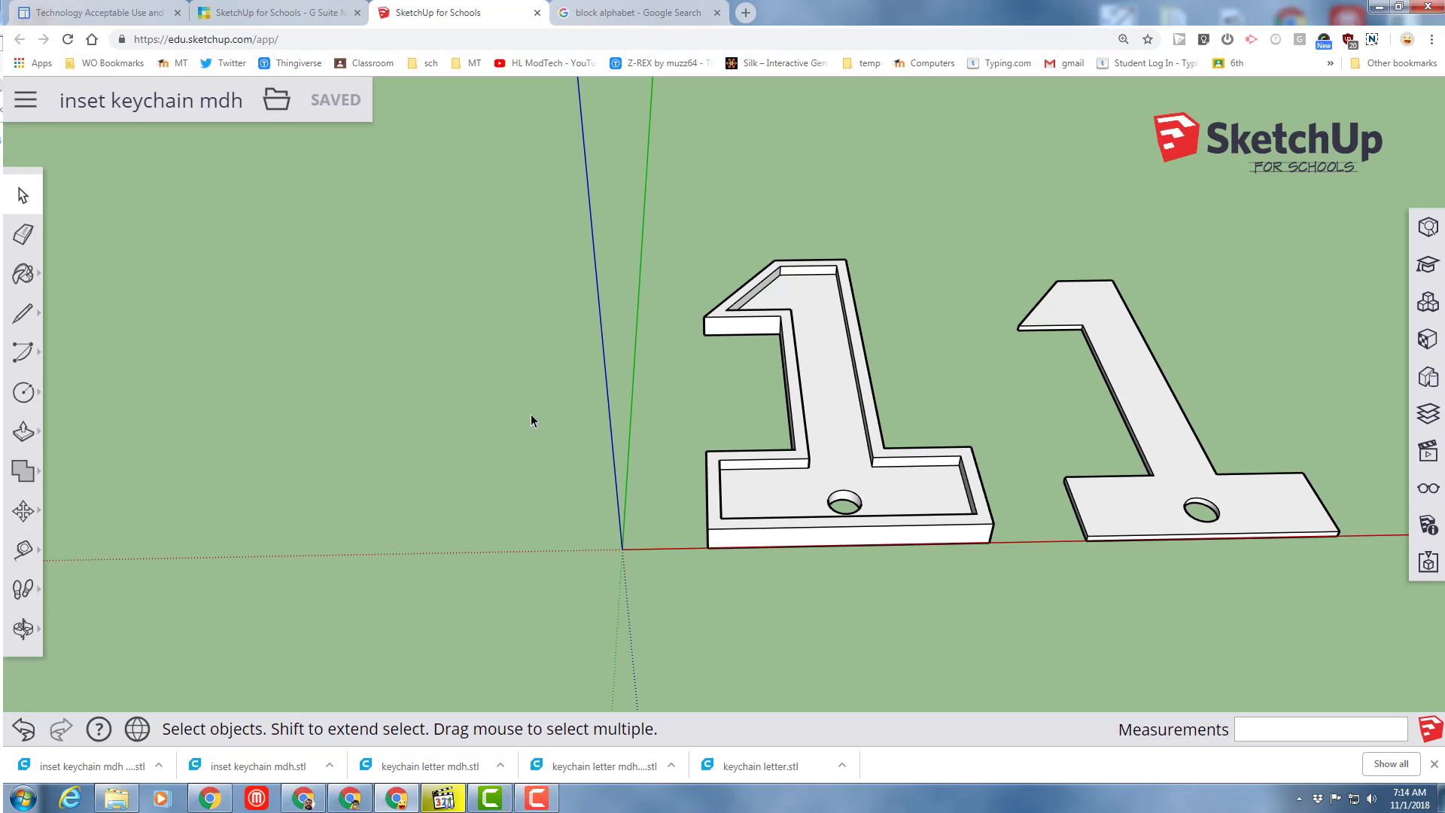
pyautogui.moveTo(603, 460); pyautogui.dragTo(731, 388, button='middle')
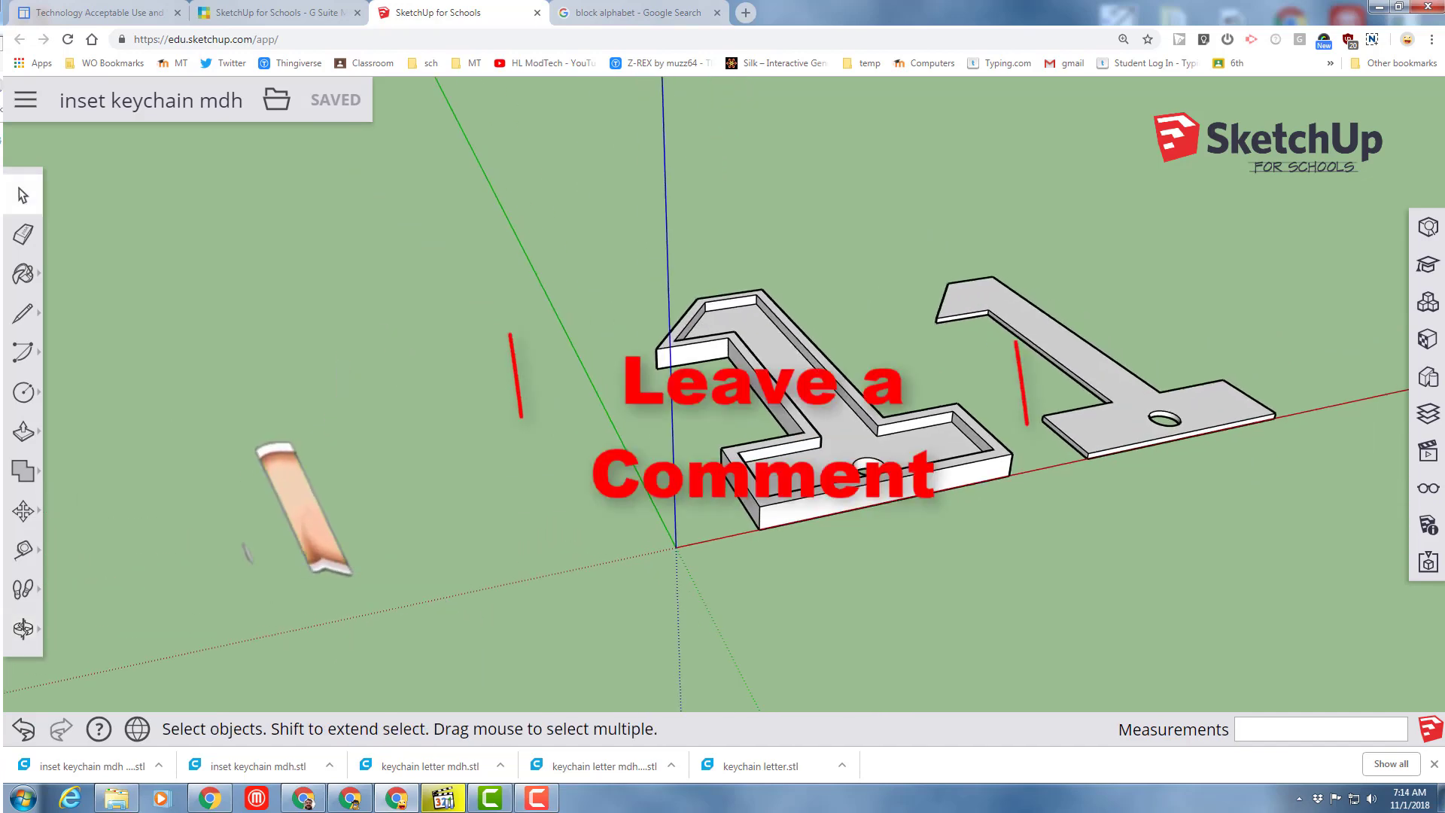
pyautogui.moveTo(903, 354); pyautogui.dragTo(645, 429, button='middle')
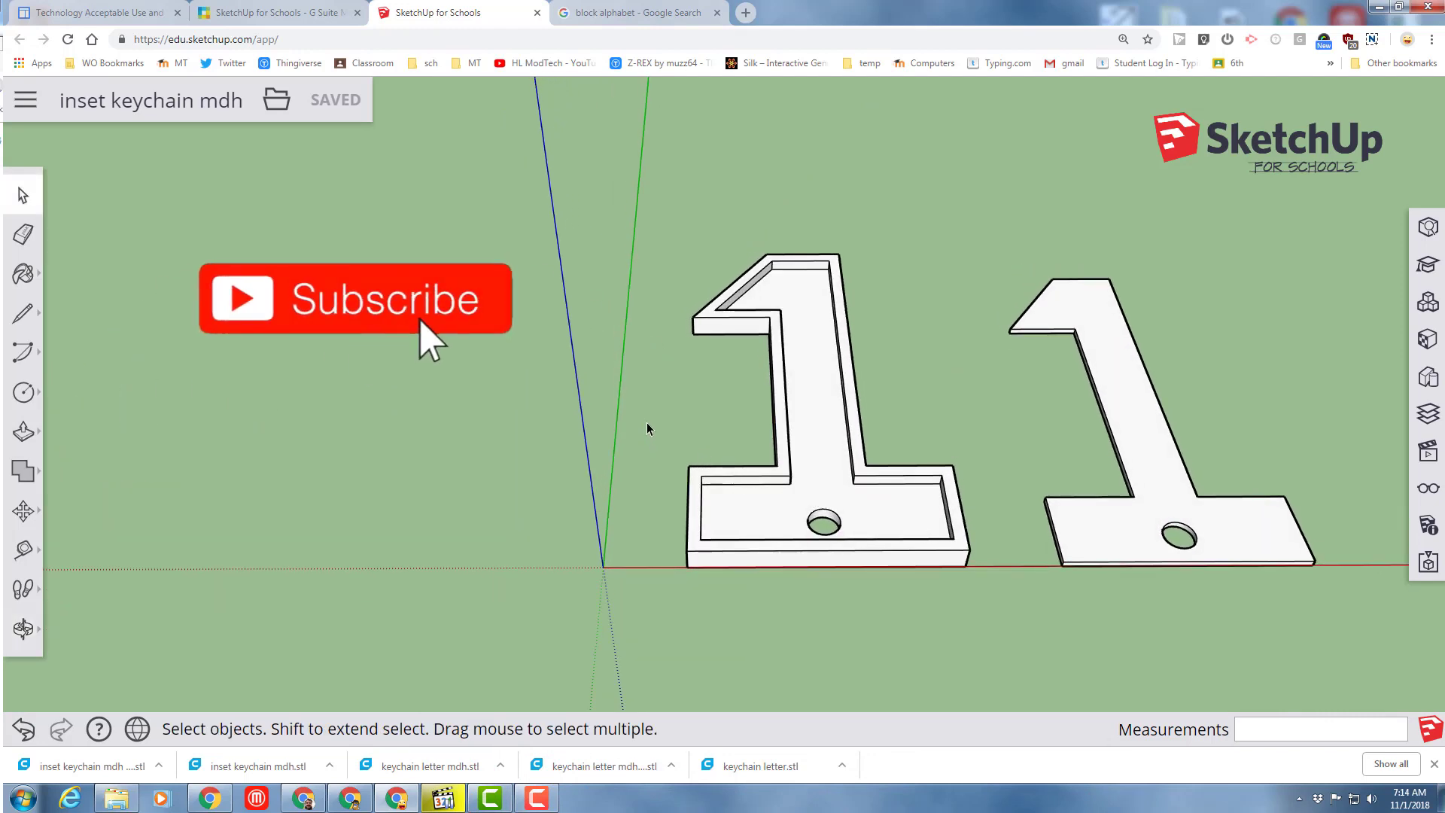
pyautogui.scroll(3, 1075, 426)
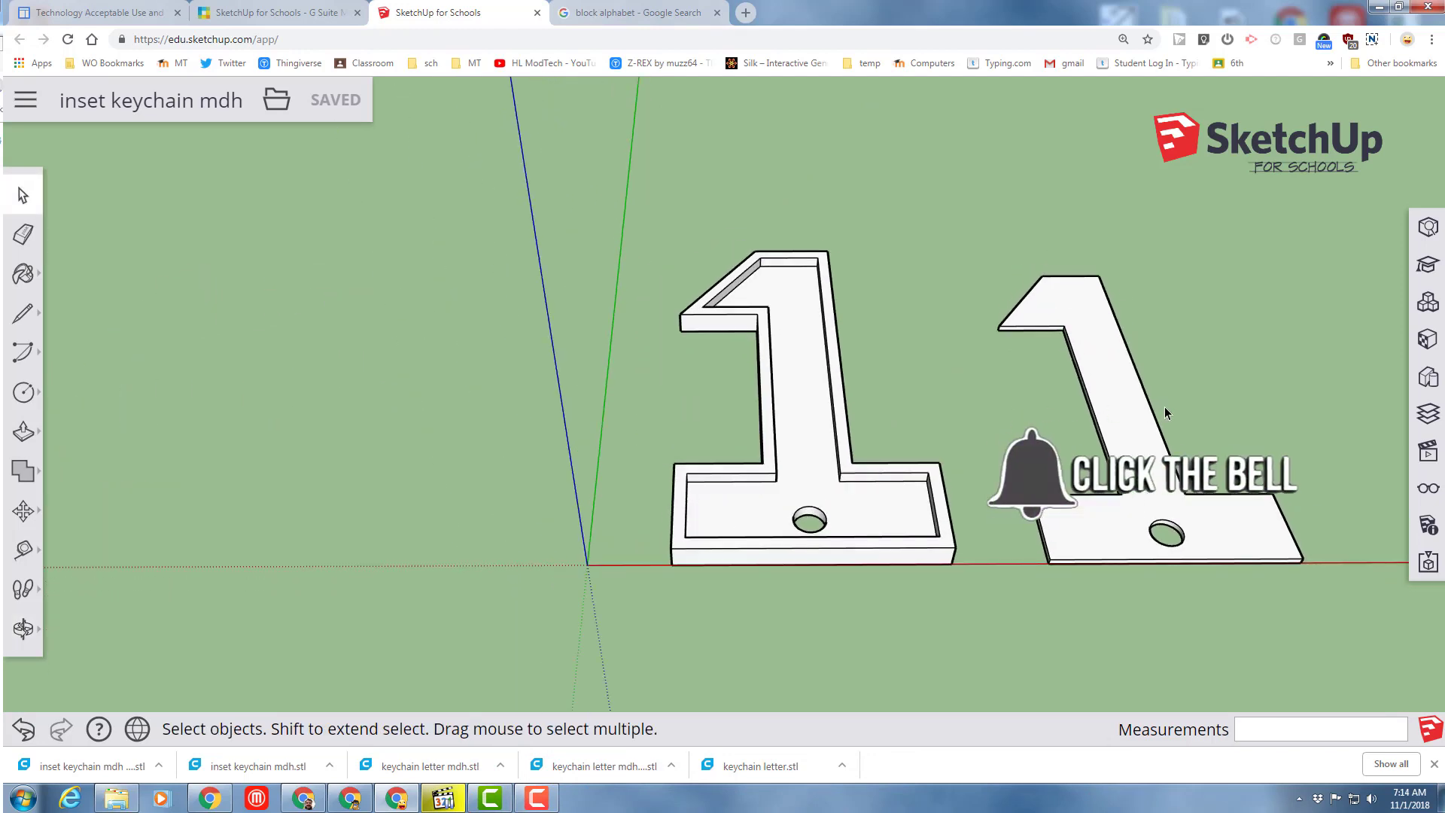
pyautogui.moveTo(991, 408); pyautogui.dragTo(1133, 348, button='middle')
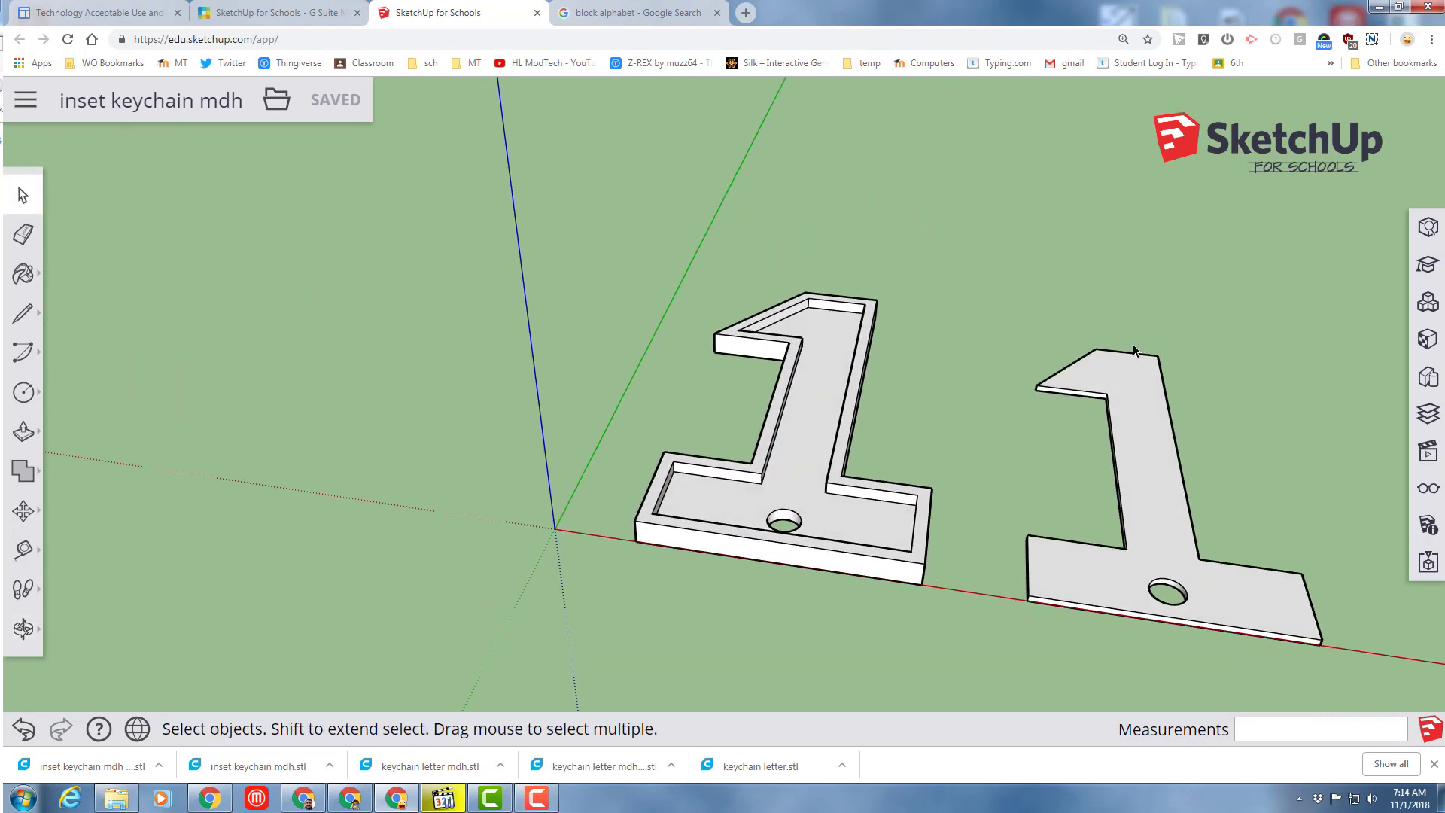